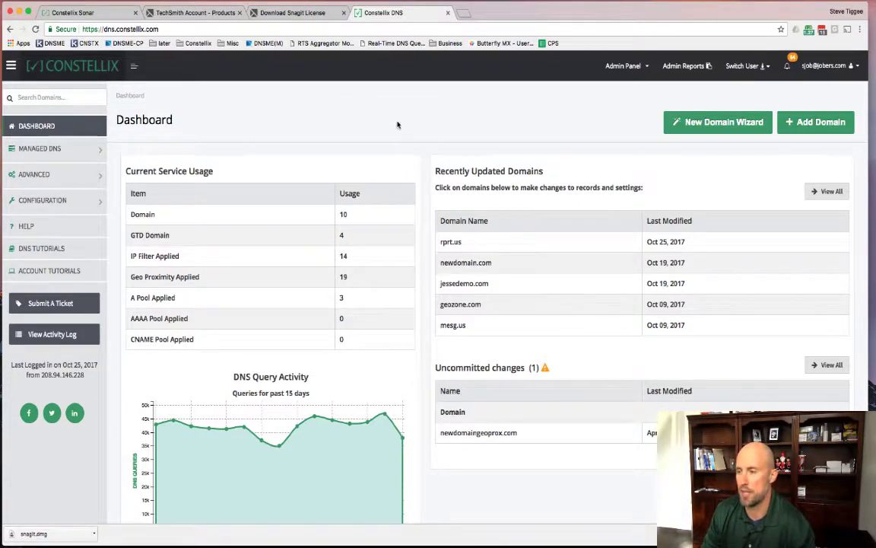
- Open the rprt.us domain to view its A records, and close the two TechSmith browser tabs
{"action": "left_click", "coordinate": [447, 241]}
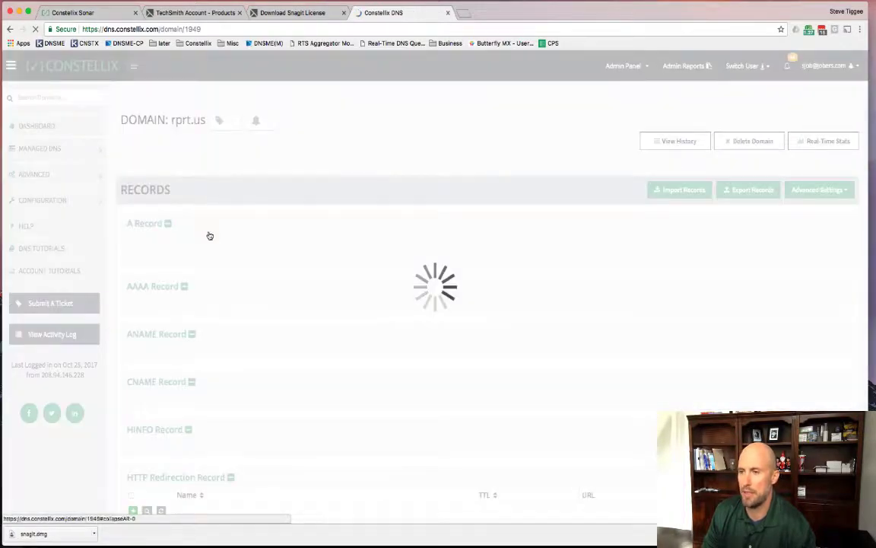
{"action": "scroll", "coordinate": [266, 233], "scroll_direction": "down", "scroll_amount": 2}
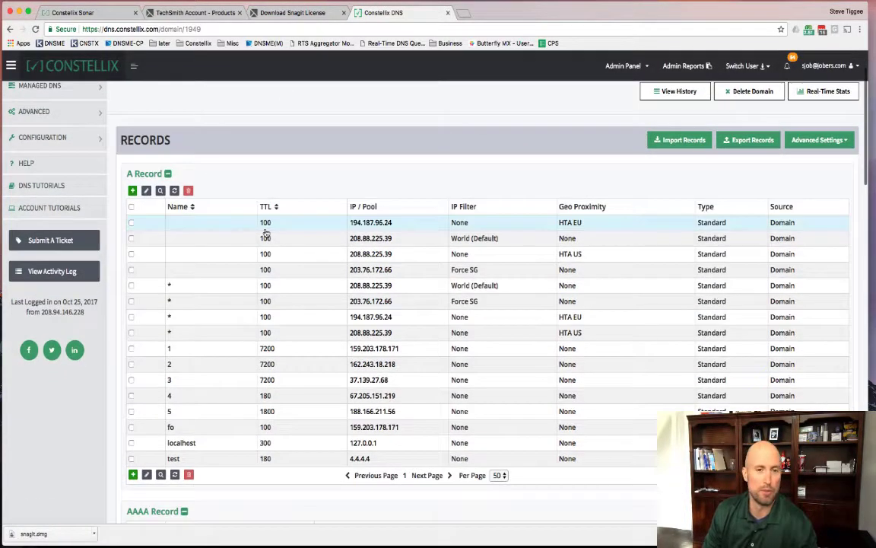
{"action": "scroll", "coordinate": [266, 233], "scroll_direction": "up", "scroll_amount": 2}
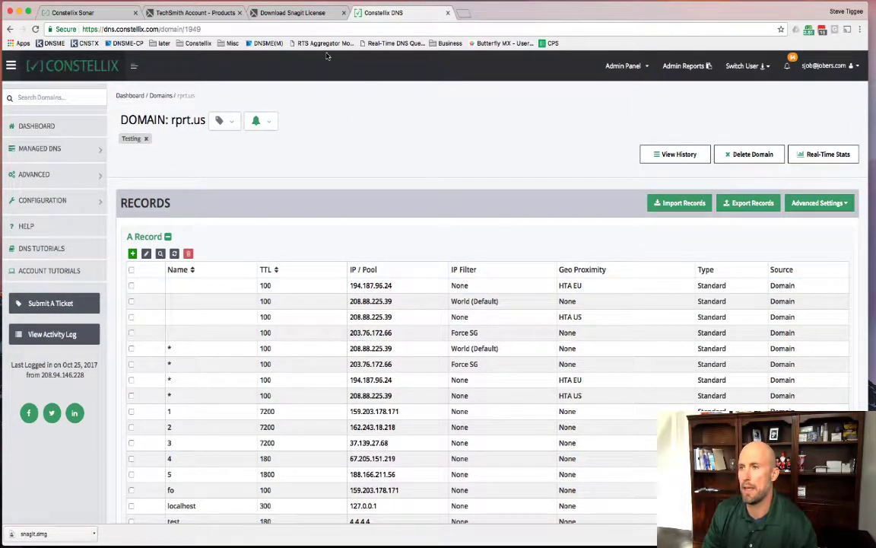
{"action": "left_click", "coordinate": [343, 13]}
{"action": "left_click", "coordinate": [239, 13]}
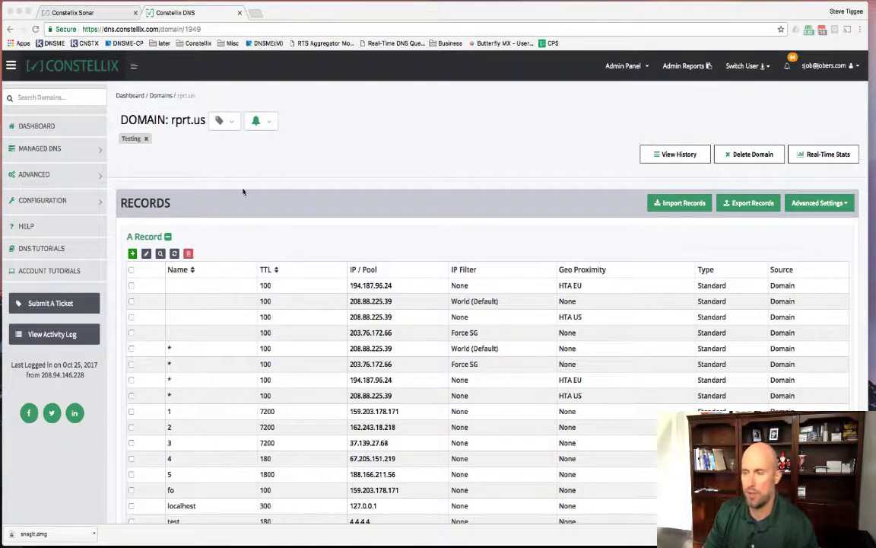
- Switch to Constellix Sonar and create a TCP check named A5 for host 188.166.211.56 on port 80
{"action": "left_click", "coordinate": [82, 12]}
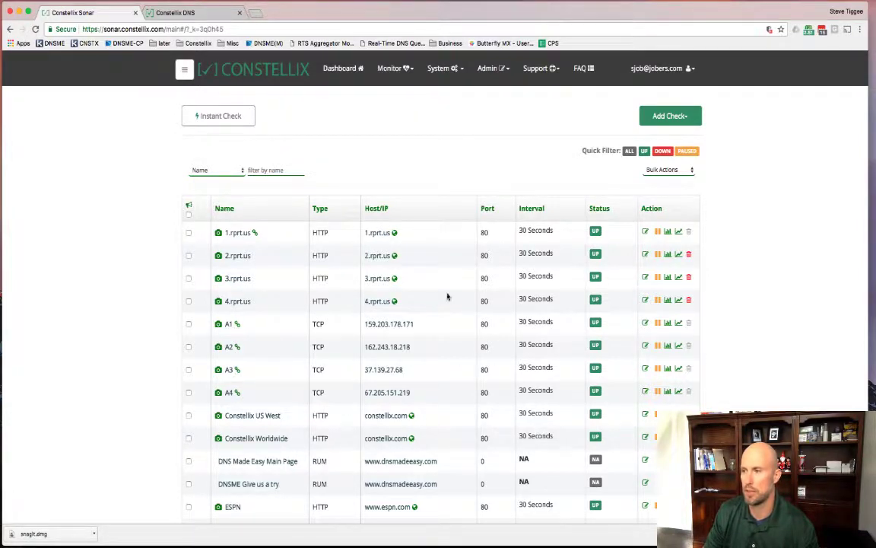
{"action": "left_click", "coordinate": [669, 118]}
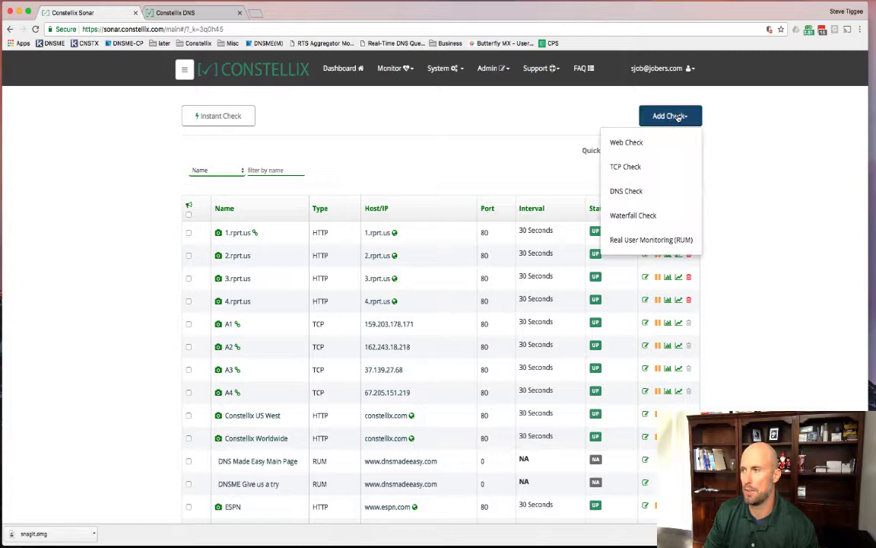
{"action": "left_click", "coordinate": [652, 168]}
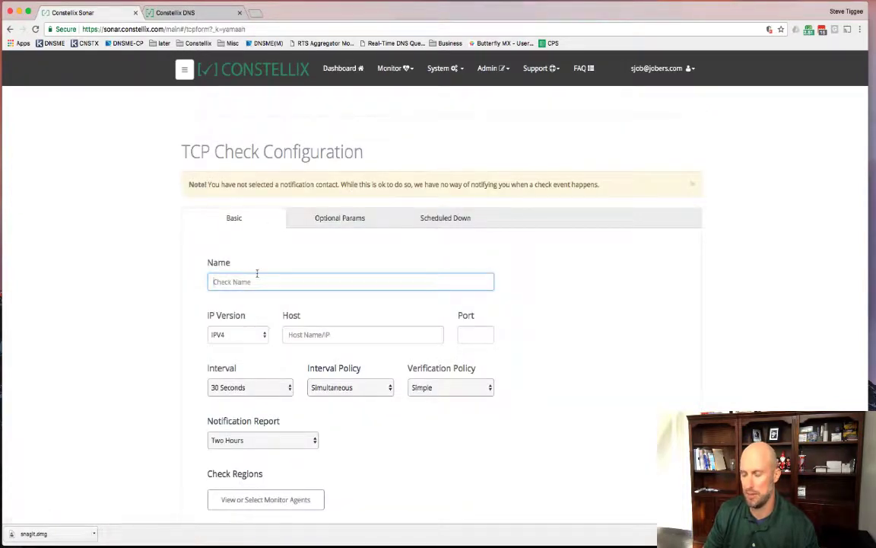
{"action": "type", "text": "AS"}
{"action": "key", "text": "Tab"}
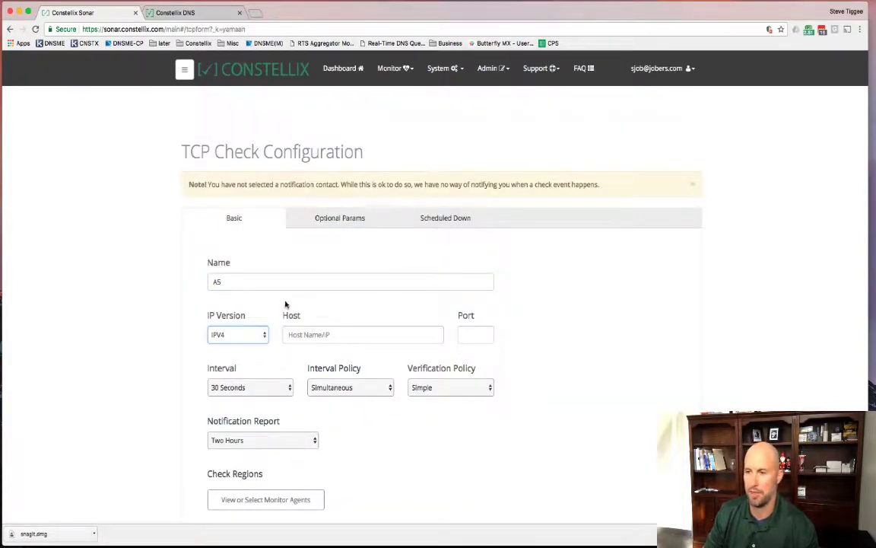
{"action": "left_click", "coordinate": [333, 337]}
{"action": "type", "text": "188.166.211.56"}
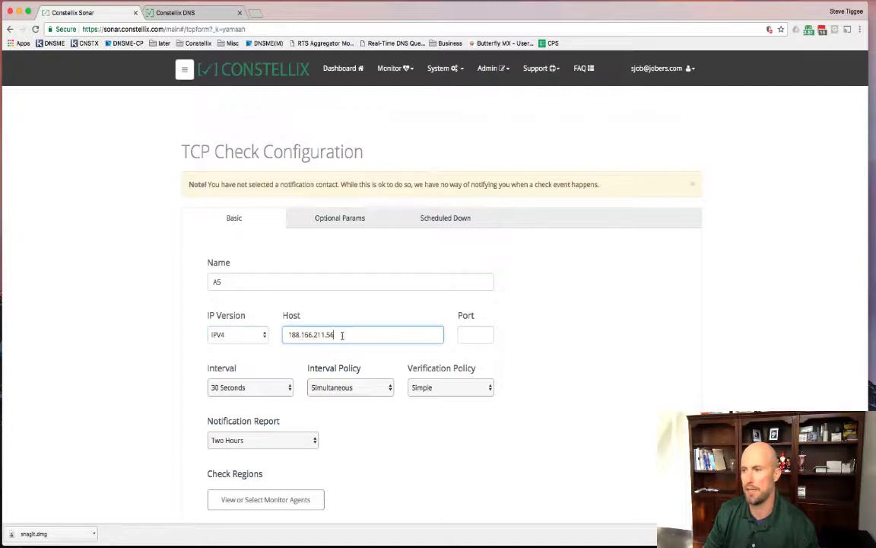
{"action": "left_click", "coordinate": [465, 335]}
{"action": "type", "text": "80"}
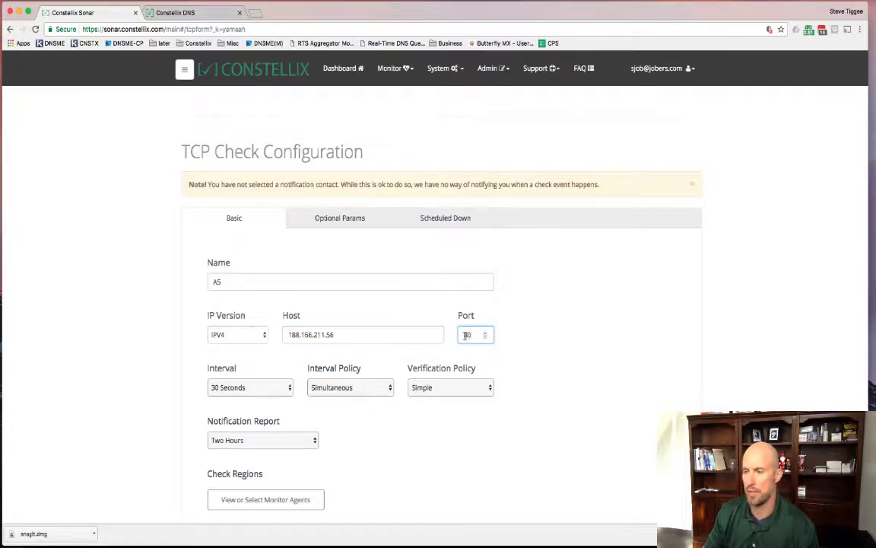
- Try the Once Per Site interval policy for the check, and set it back to Simultaneous
{"action": "scroll", "coordinate": [555, 360], "scroll_direction": "down", "scroll_amount": 3}
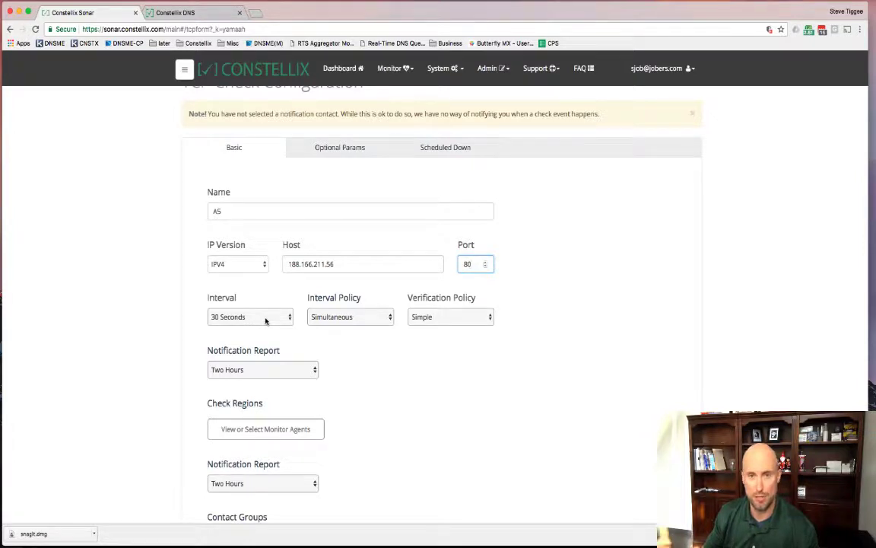
{"action": "left_click", "coordinate": [377, 318]}
{"action": "left_click", "coordinate": [377, 318]}
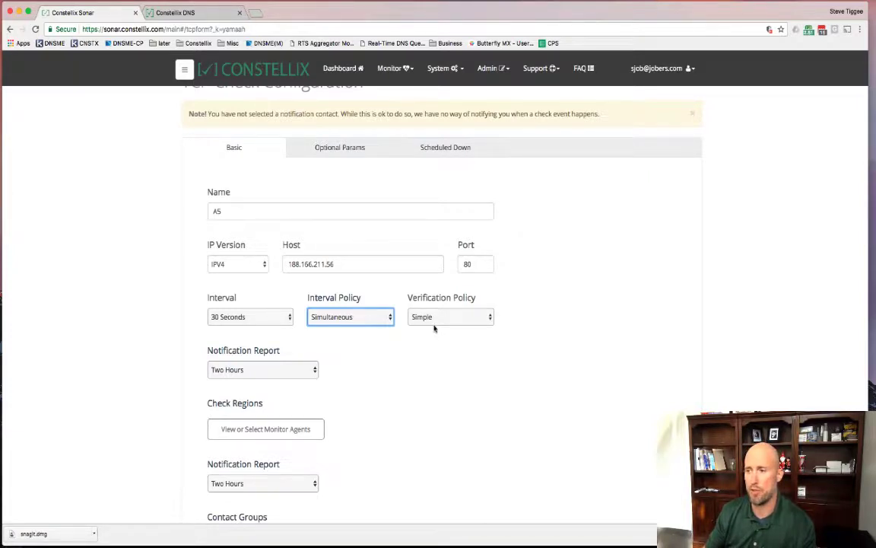
{"action": "left_click", "coordinate": [344, 312]}
{"action": "left_click", "coordinate": [337, 327]}
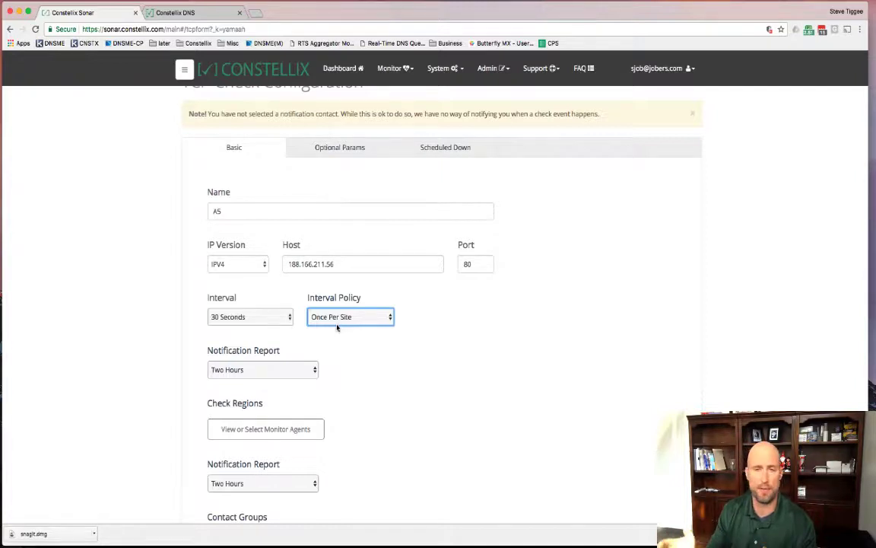
{"action": "left_click", "coordinate": [337, 324]}
{"action": "left_click", "coordinate": [338, 307]}
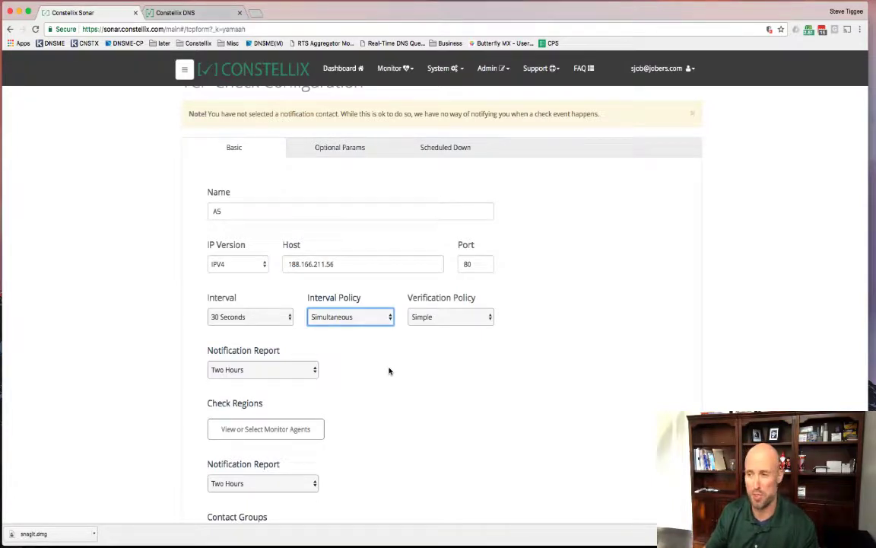
- Review the check's Verification Policy options, keeping Simple selected
{"action": "scroll", "coordinate": [373, 413], "scroll_direction": "down", "scroll_amount": 3}
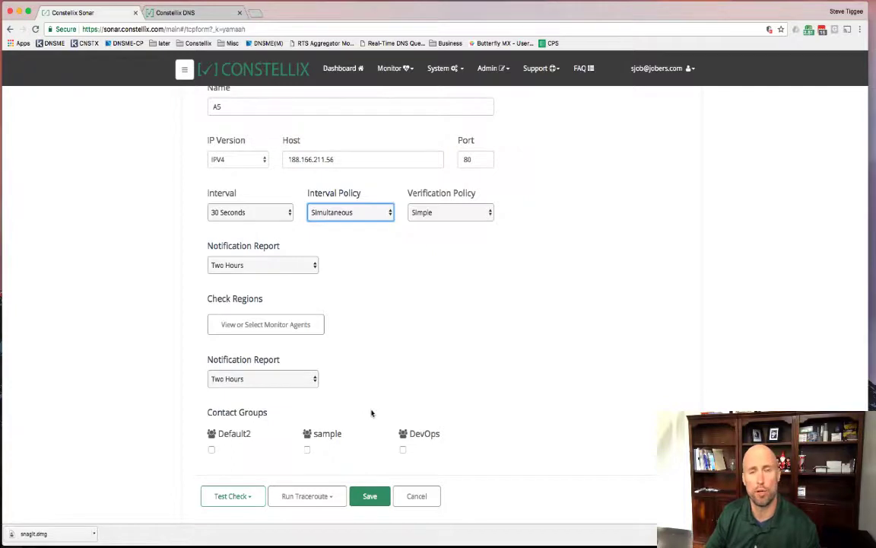
{"action": "left_click", "coordinate": [450, 213]}
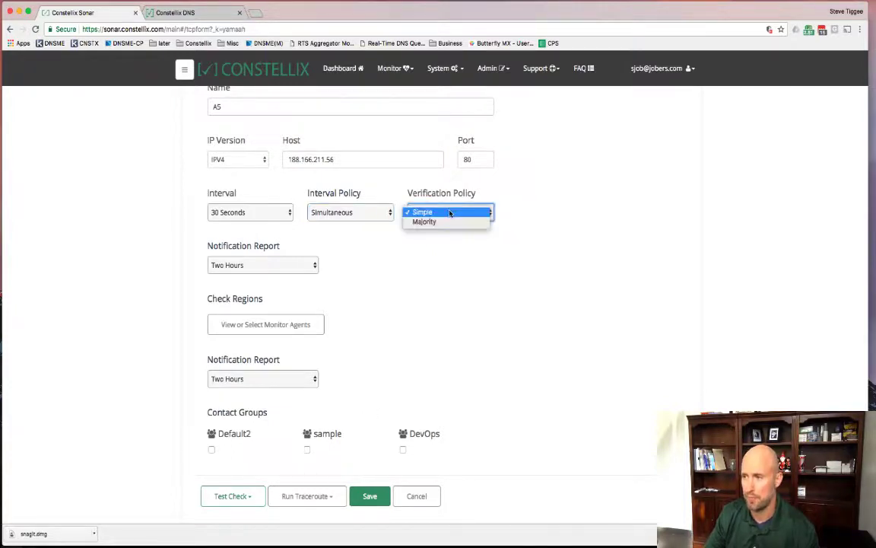
{"action": "left_click", "coordinate": [442, 212]}
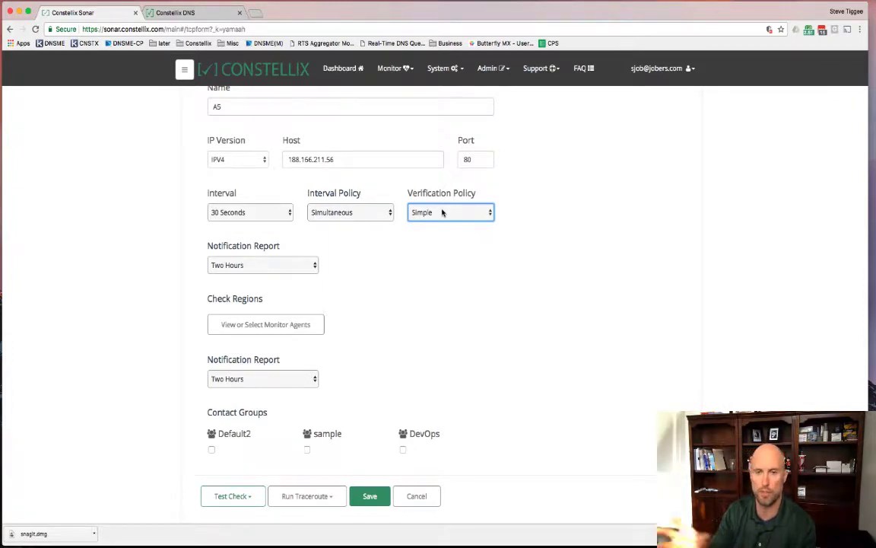
{"action": "left_click", "coordinate": [442, 212]}
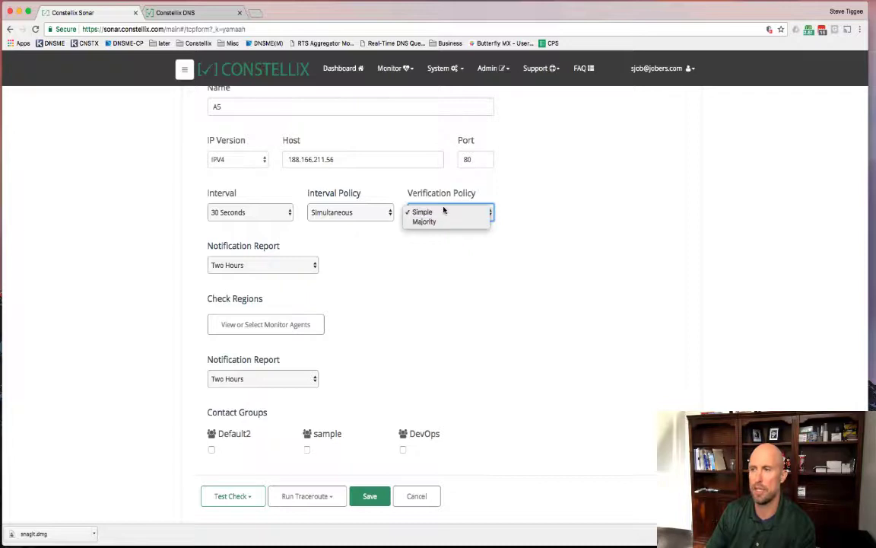
{"action": "left_click", "coordinate": [434, 212]}
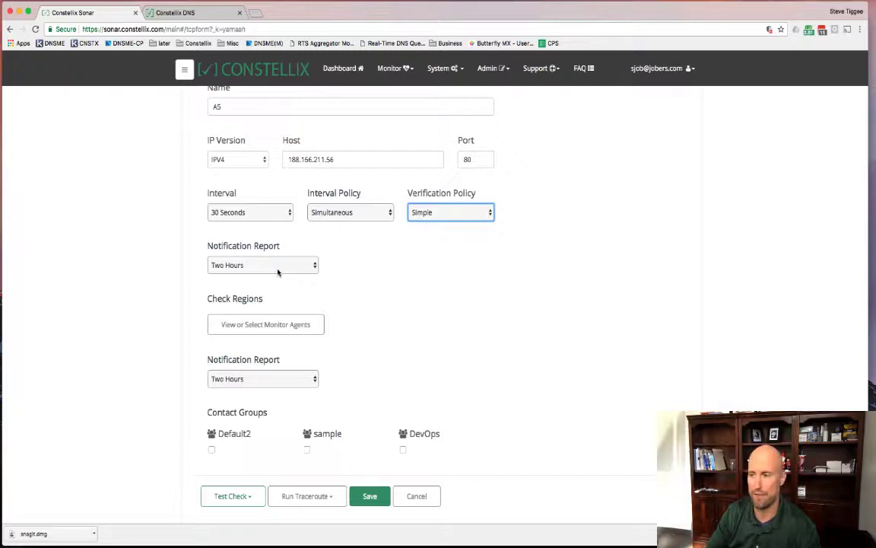
- Select all monitor agents in Asia Pacific, Europe, North America East, North America West and Oceania as check regions
{"action": "left_click", "coordinate": [274, 320]}
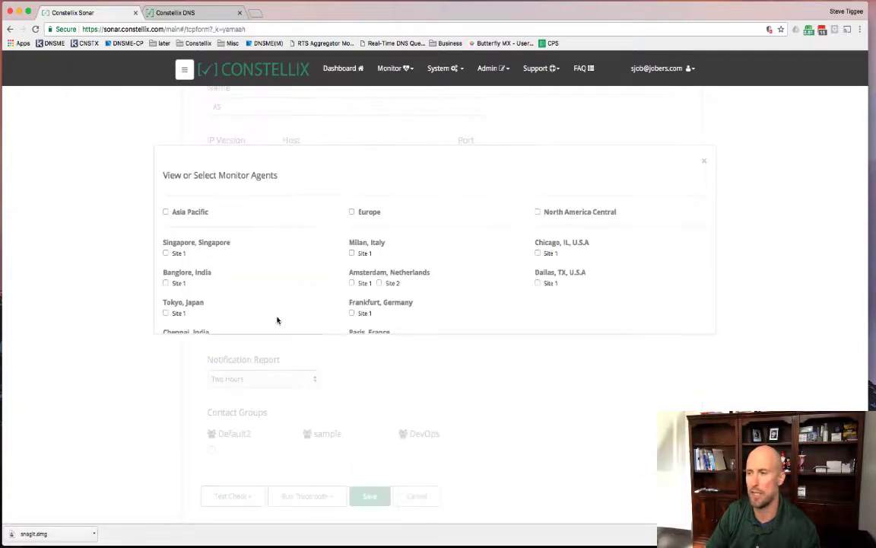
{"action": "left_click", "coordinate": [352, 212]}
{"action": "left_click", "coordinate": [165, 212]}
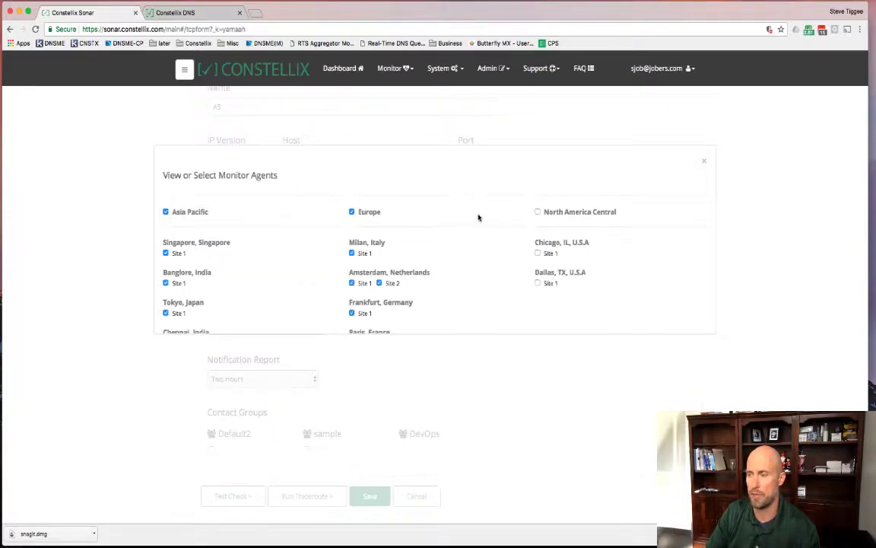
{"action": "scroll", "coordinate": [534, 221], "scroll_direction": "down", "scroll_amount": 5}
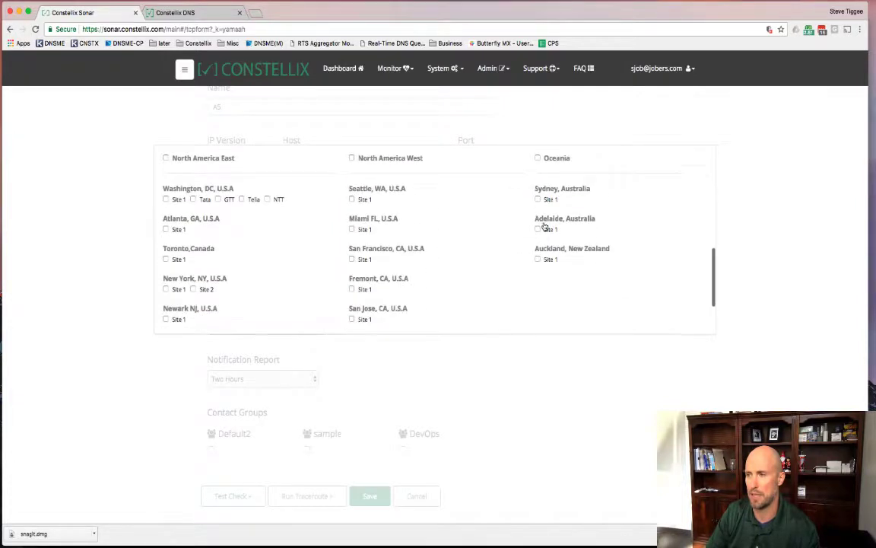
{"action": "left_click", "coordinate": [351, 151]}
{"action": "left_click", "coordinate": [165, 151]}
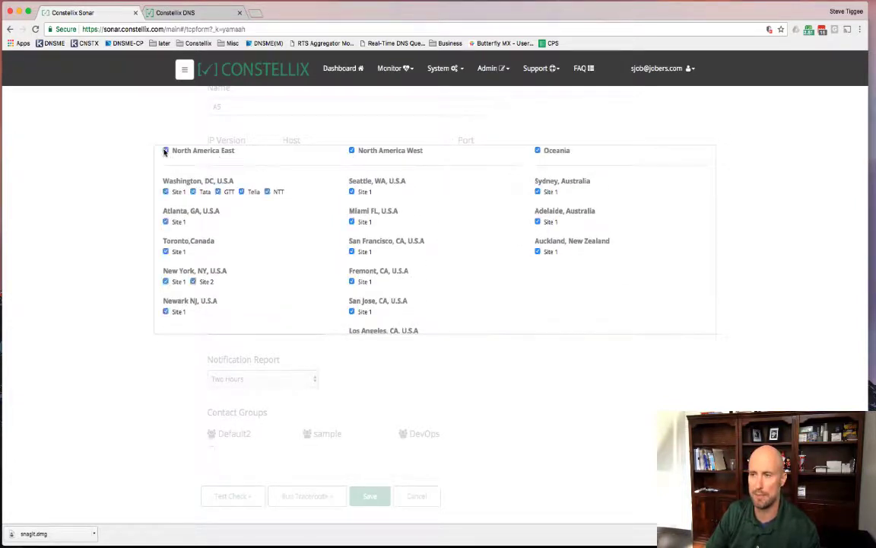
{"action": "scroll", "coordinate": [251, 202], "scroll_direction": "down", "scroll_amount": 2}
{"action": "left_click", "coordinate": [687, 311]}
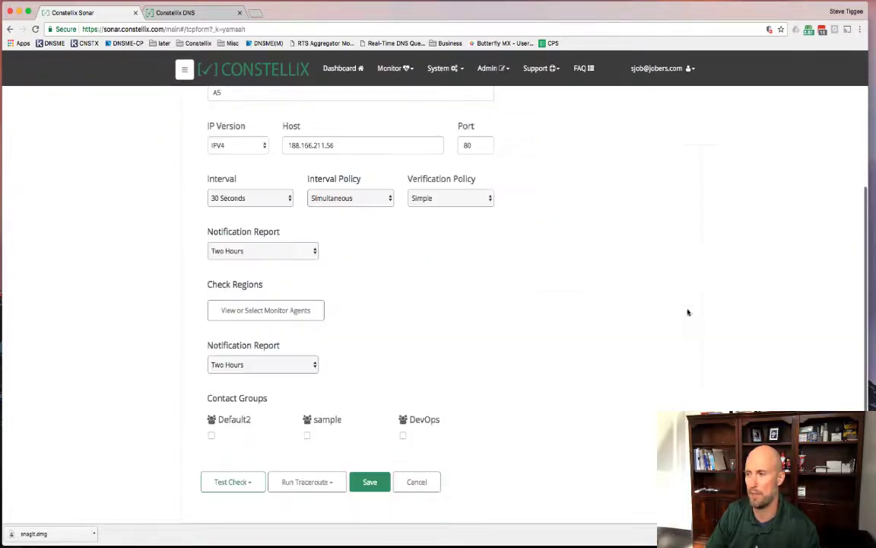
- Review the selected monitor agents across the check regions
{"action": "left_click", "coordinate": [268, 310]}
{"action": "scroll", "coordinate": [445, 277], "scroll_direction": "down", "scroll_amount": 10}
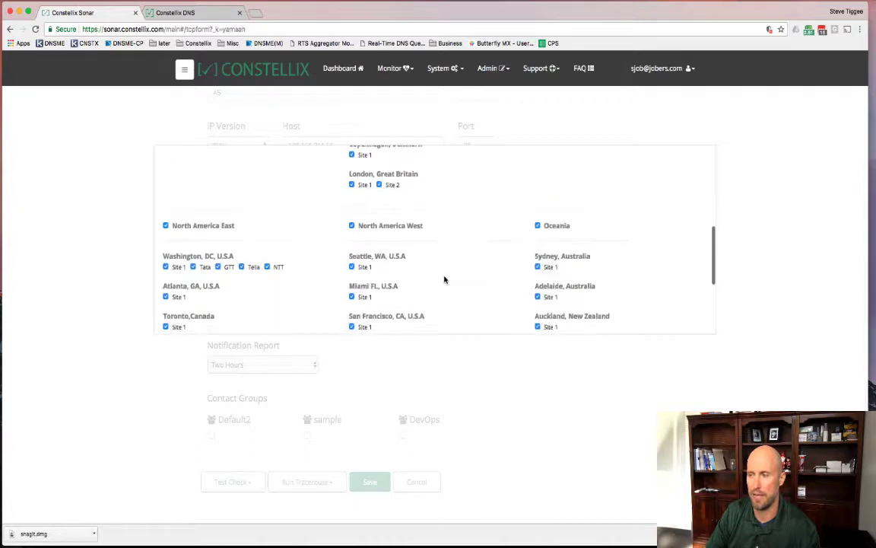
{"action": "scroll", "coordinate": [445, 279], "scroll_direction": "down", "scroll_amount": 1}
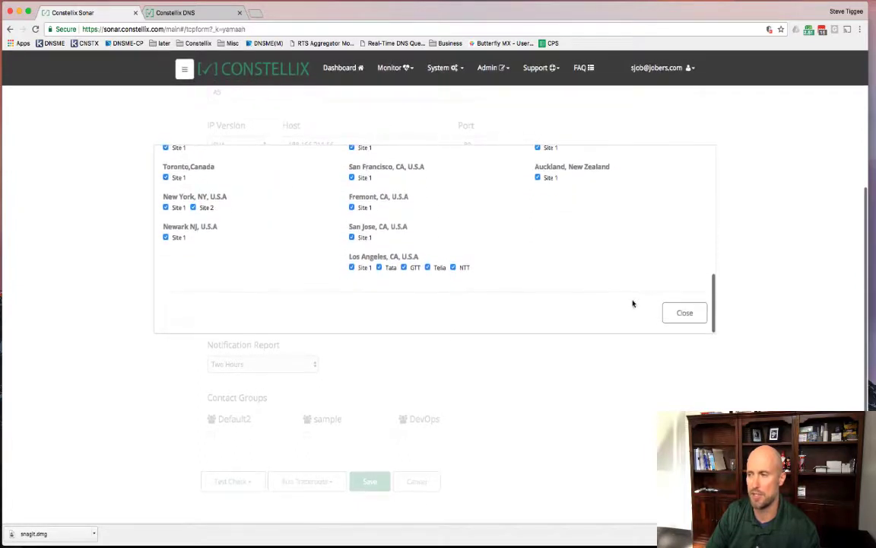
{"action": "left_click", "coordinate": [683, 313]}
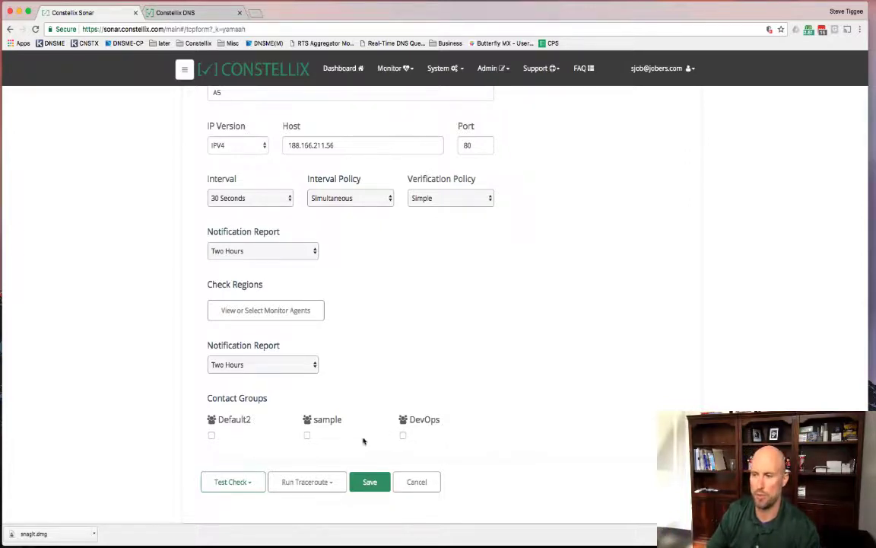
- Examine the TCP check's optional send and receive string parameters and its scheduled downtime settings
{"action": "scroll", "coordinate": [371, 404], "scroll_direction": "up", "scroll_amount": 5}
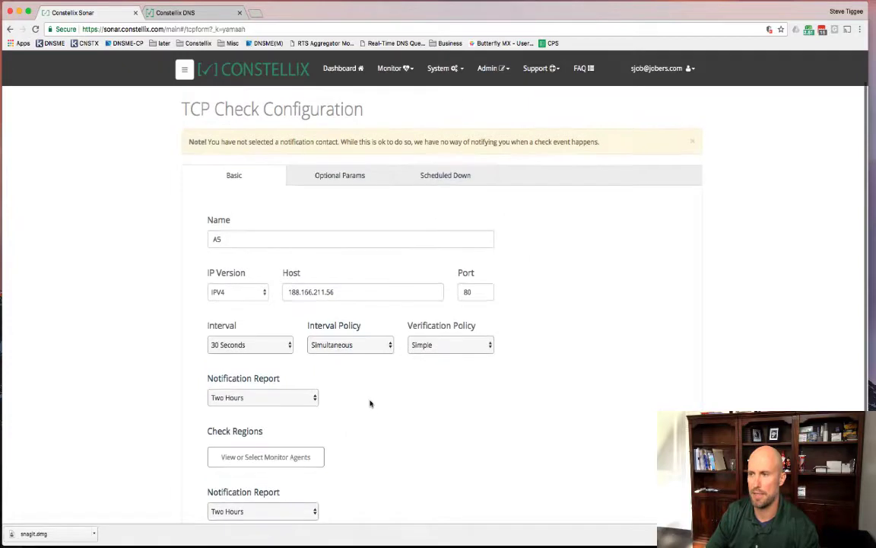
{"action": "scroll", "coordinate": [371, 403], "scroll_direction": "down", "scroll_amount": 1}
{"action": "left_click", "coordinate": [352, 150]}
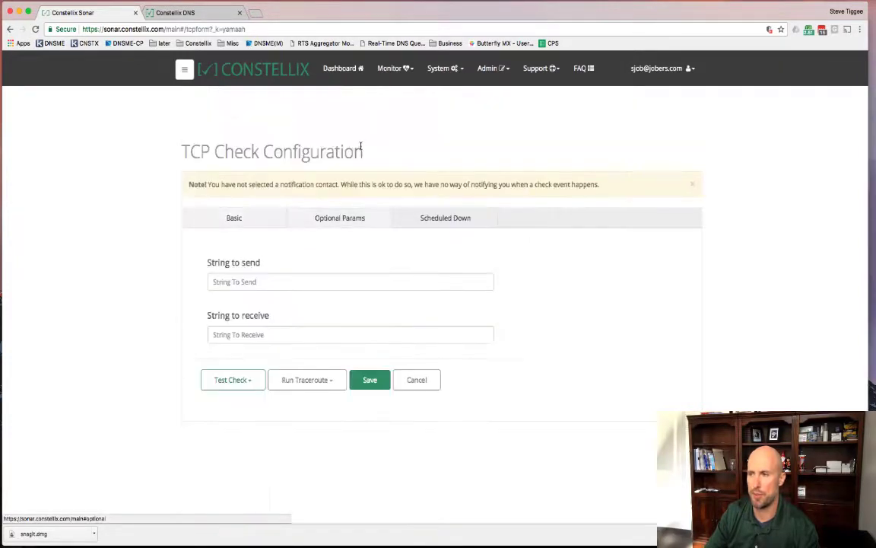
{"action": "left_click", "coordinate": [236, 219]}
{"action": "left_click", "coordinate": [435, 219]}
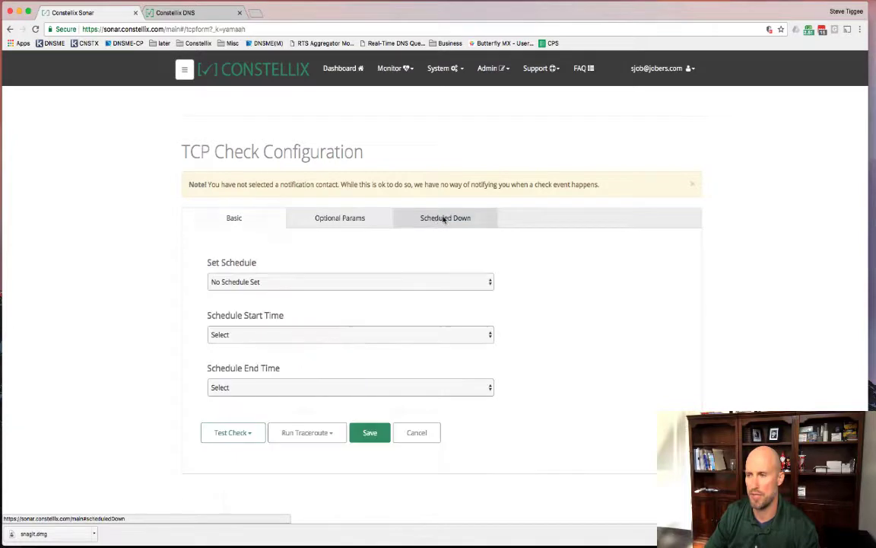
{"action": "left_click", "coordinate": [319, 219]}
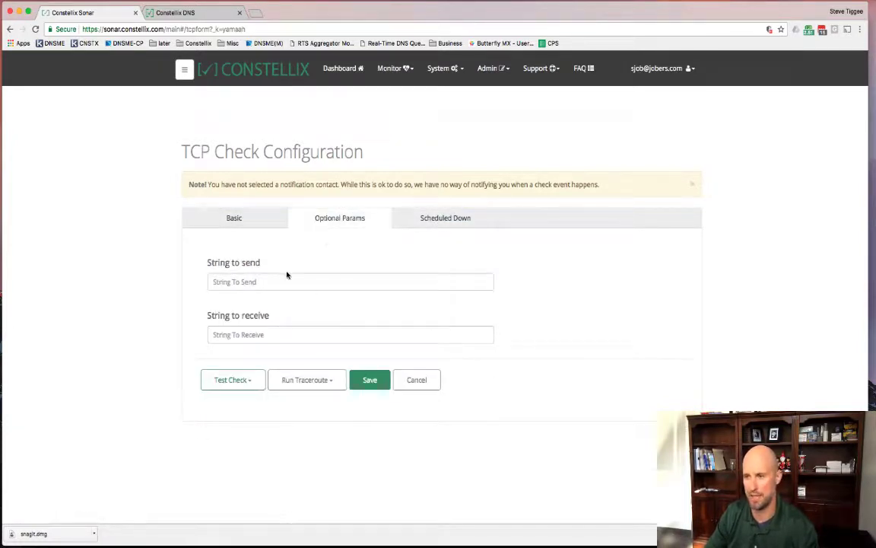
{"action": "left_click", "coordinate": [234, 218]}
- Save the A5 TCP check and start it from the list of checks
{"action": "scroll", "coordinate": [327, 274], "scroll_direction": "down", "scroll_amount": 1}
{"action": "scroll", "coordinate": [327, 274], "scroll_direction": "down", "scroll_amount": 4}
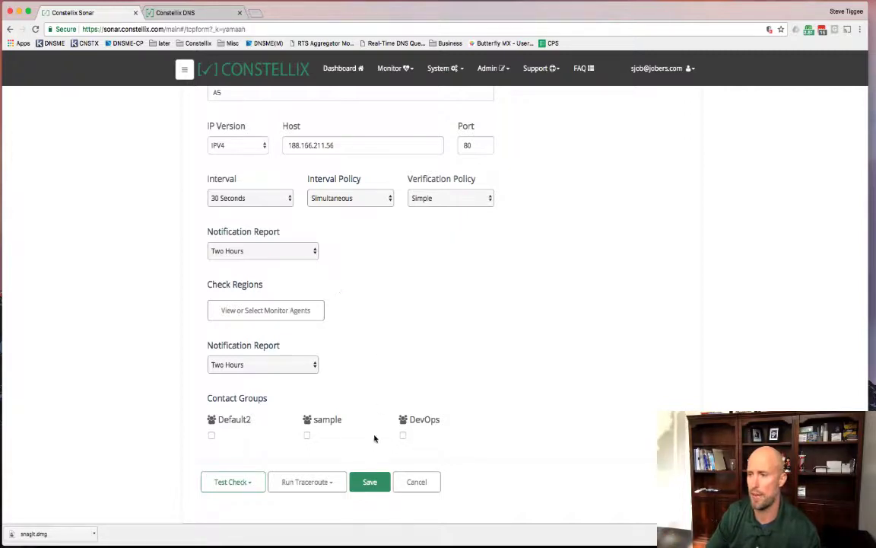
{"action": "left_click", "coordinate": [370, 482]}
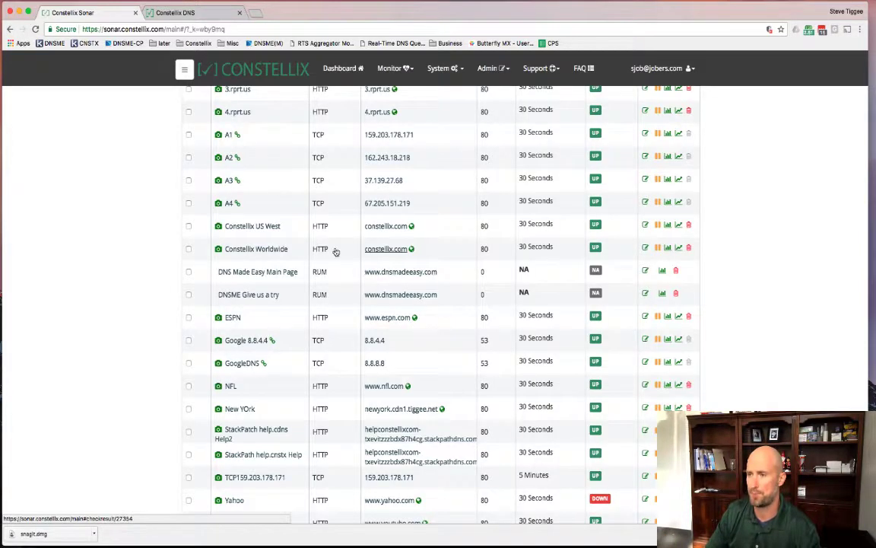
{"action": "scroll", "coordinate": [250, 237], "scroll_direction": "up", "scroll_amount": 3}
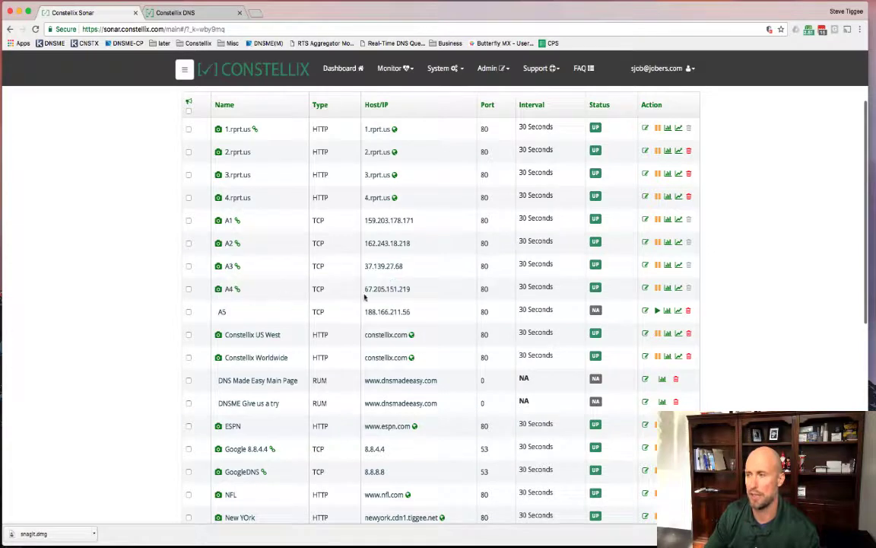
{"action": "left_click", "coordinate": [659, 311]}
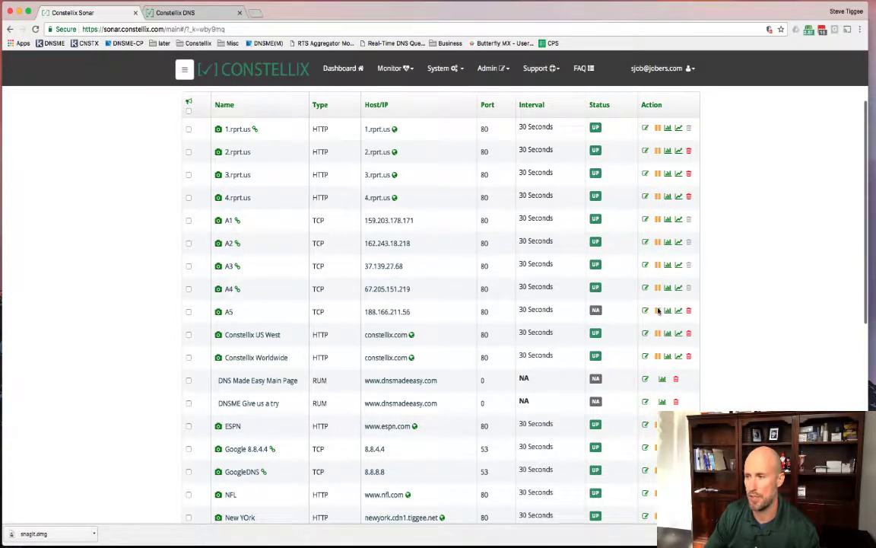
- View the latest results snapshot of the A5 check, then close it and check it once more
{"action": "left_click", "coordinate": [218, 313]}
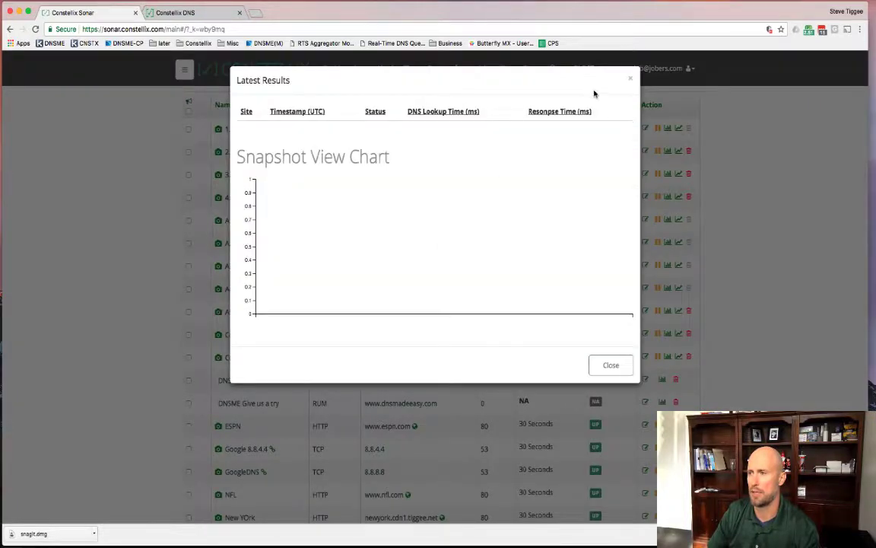
{"action": "left_click", "coordinate": [634, 80]}
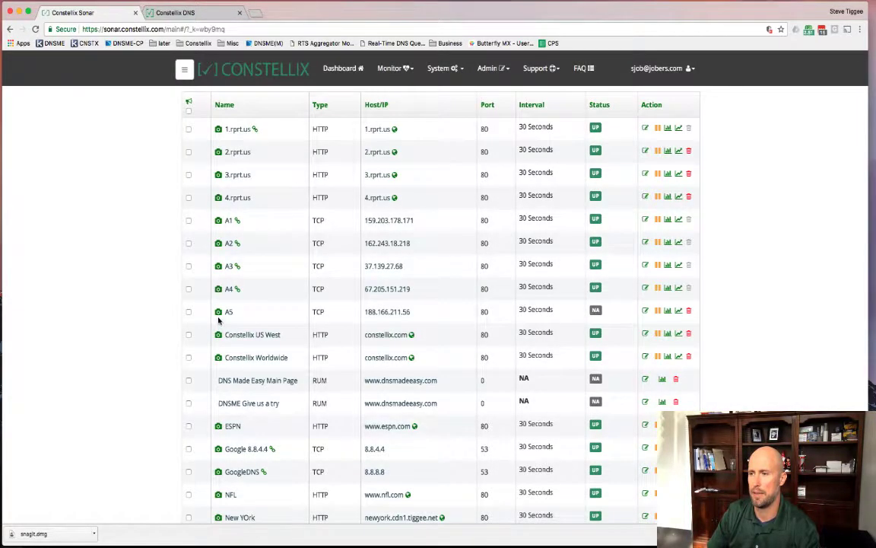
{"action": "left_click", "coordinate": [219, 313]}
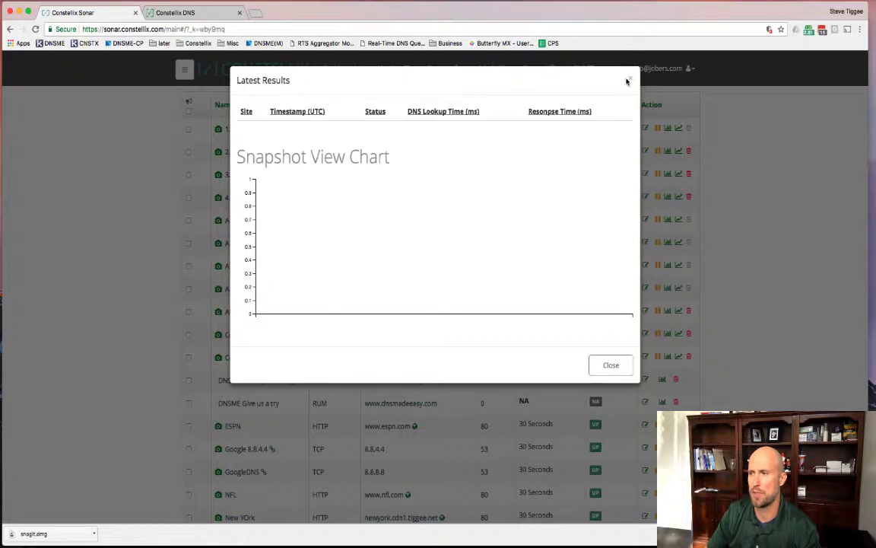
{"action": "left_click", "coordinate": [628, 80]}
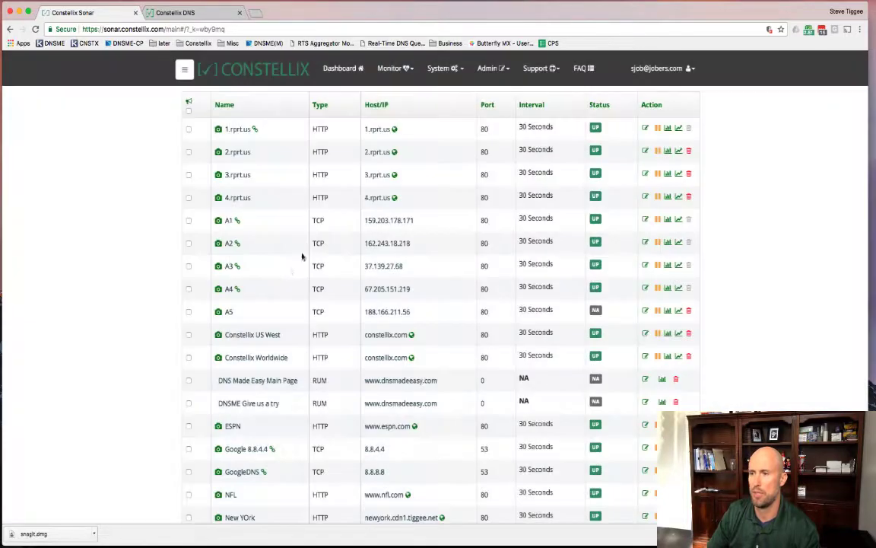
- Review the A4 check's latest results by monitoring site and its snapshot chart
{"action": "left_click", "coordinate": [218, 290]}
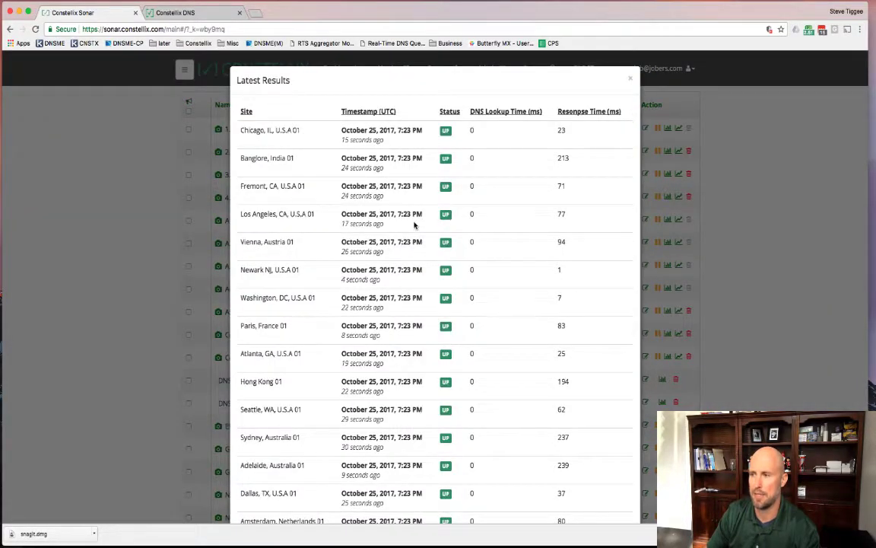
{"action": "scroll", "coordinate": [415, 225], "scroll_direction": "down", "scroll_amount": 15}
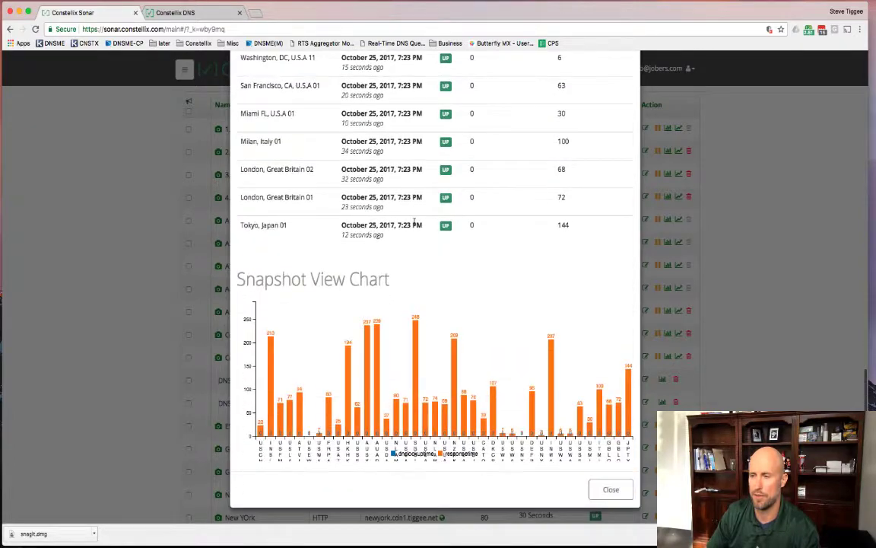
{"action": "scroll", "coordinate": [414, 224], "scroll_direction": "up", "scroll_amount": 15}
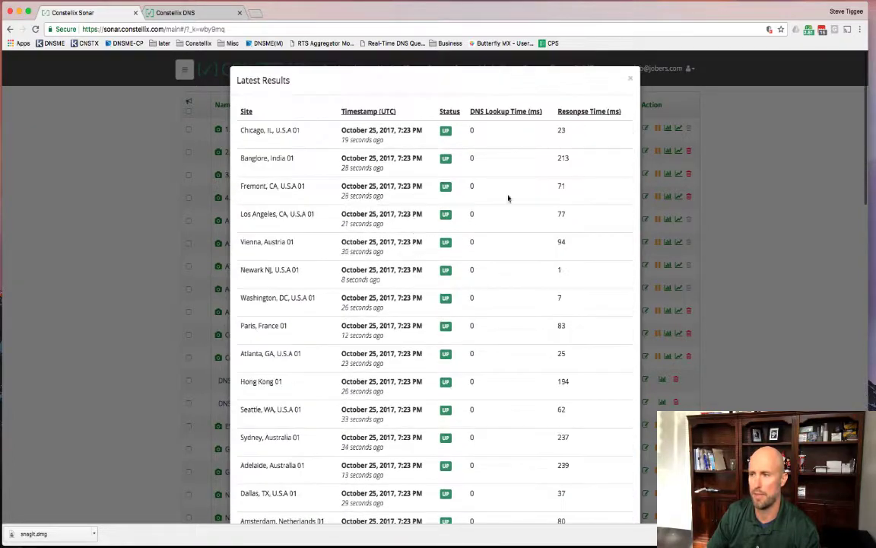
{"action": "left_click", "coordinate": [630, 79]}
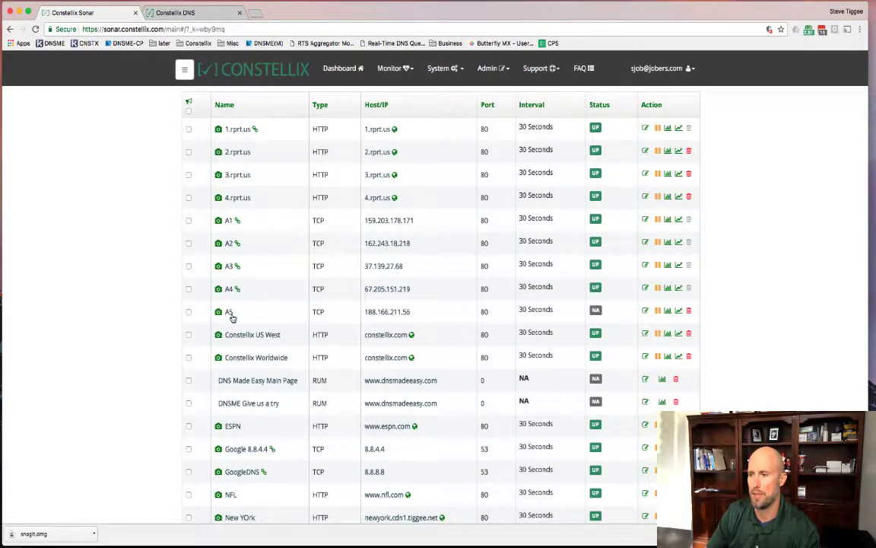
- Look at the A5 check's latest results again and reload the list of checks
{"action": "left_click", "coordinate": [218, 312]}
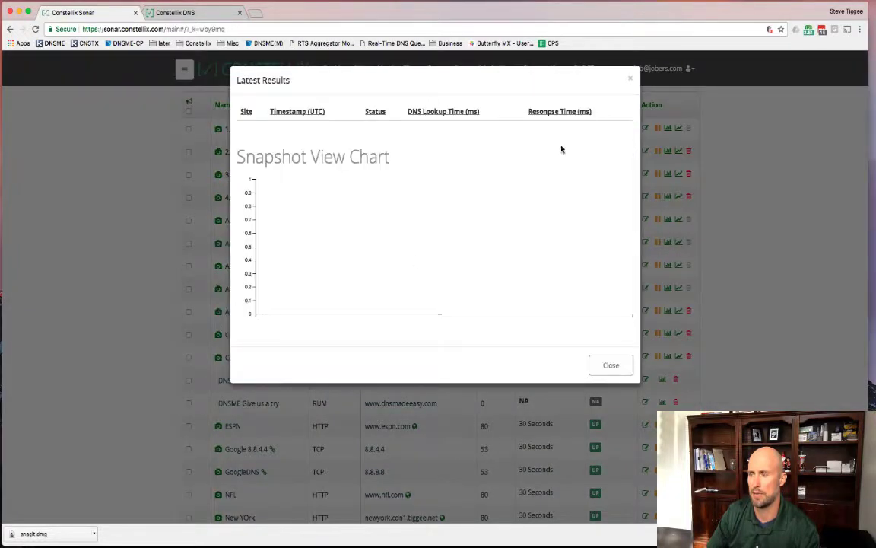
{"action": "left_click", "coordinate": [631, 79]}
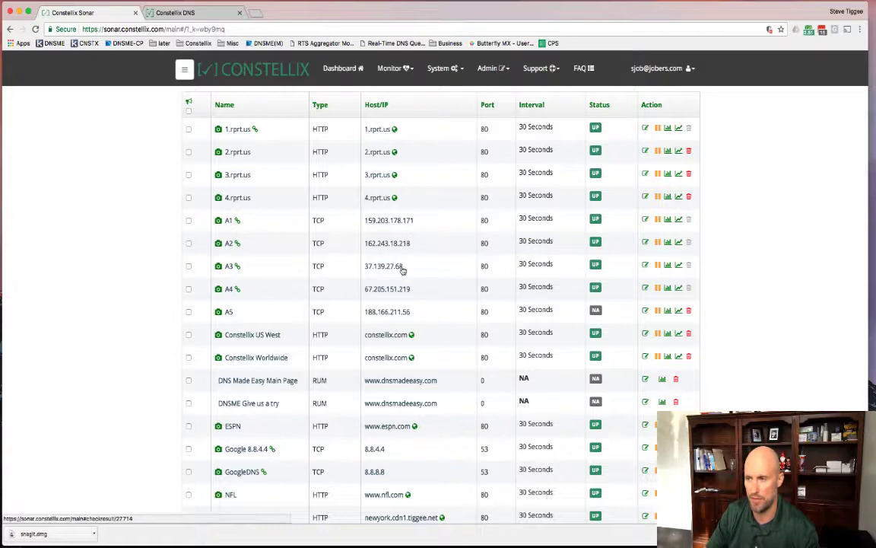
{"action": "left_click", "coordinate": [234, 63]}
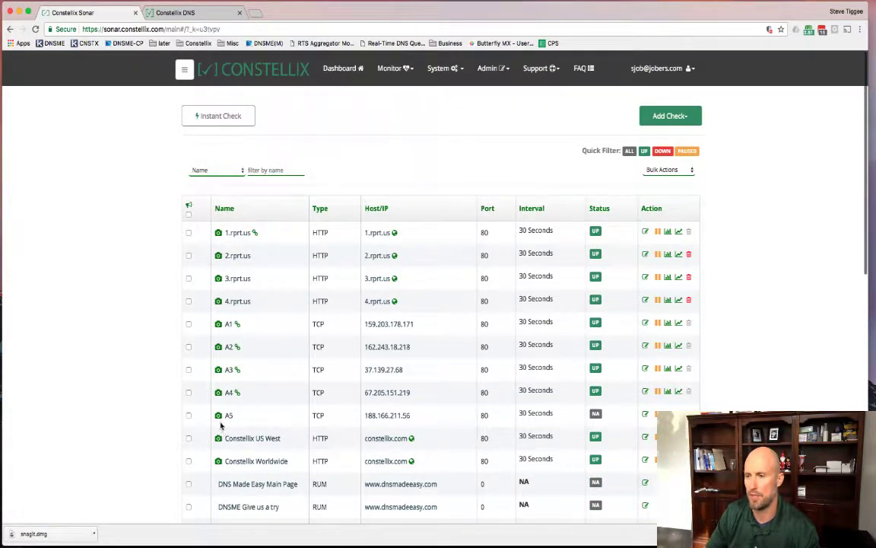
- Examine the A5 check's status and response times by monitoring site in its latest results
{"action": "left_click", "coordinate": [219, 388]}
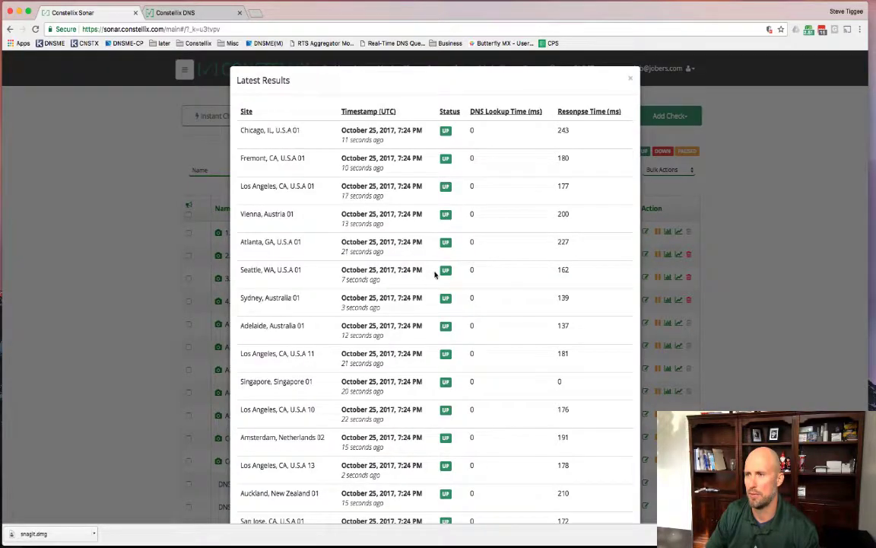
{"action": "scroll", "coordinate": [439, 284], "scroll_direction": "down", "scroll_amount": 5}
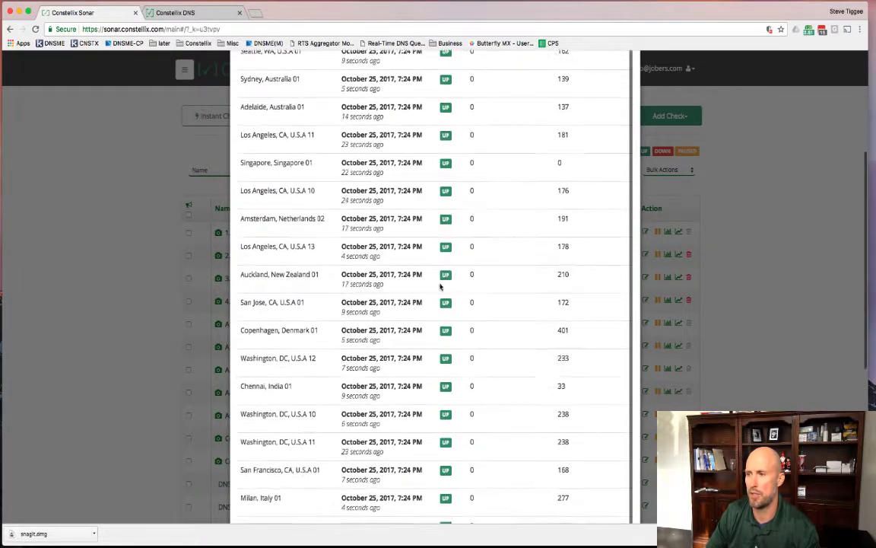
{"action": "scroll", "coordinate": [441, 263], "scroll_direction": "up", "scroll_amount": 5}
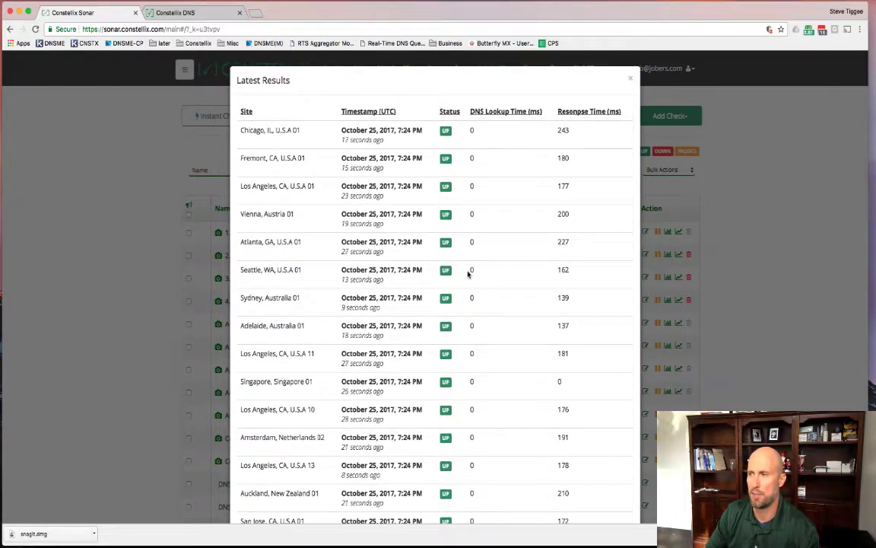
{"action": "scroll", "coordinate": [468, 274], "scroll_direction": "down", "scroll_amount": 2}
{"action": "scroll", "coordinate": [468, 274], "scroll_direction": "up", "scroll_amount": 2}
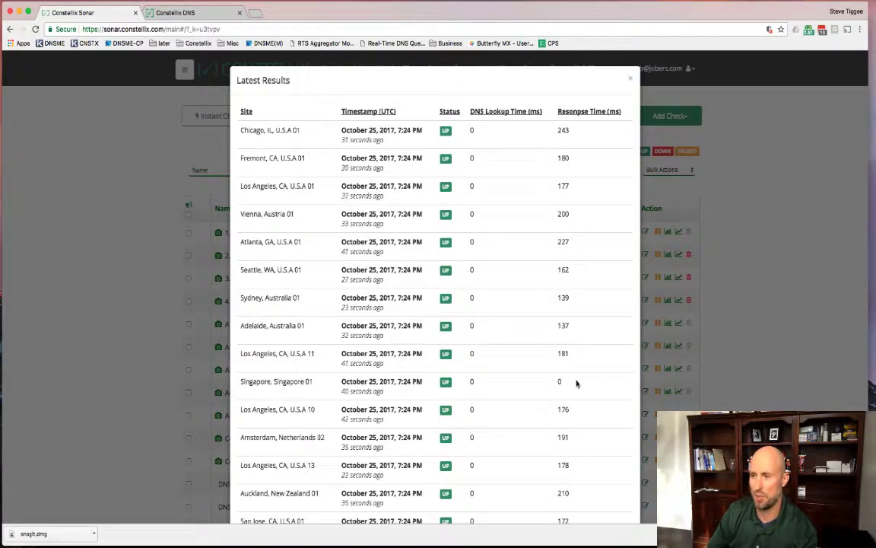
{"action": "scroll", "coordinate": [576, 384], "scroll_direction": "down", "scroll_amount": 2}
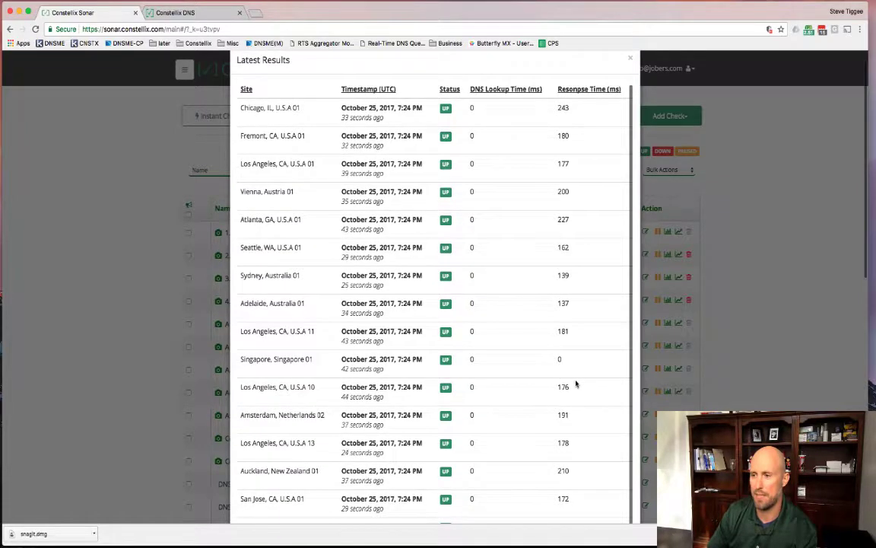
{"action": "scroll", "coordinate": [326, 405], "scroll_direction": "down", "scroll_amount": 5}
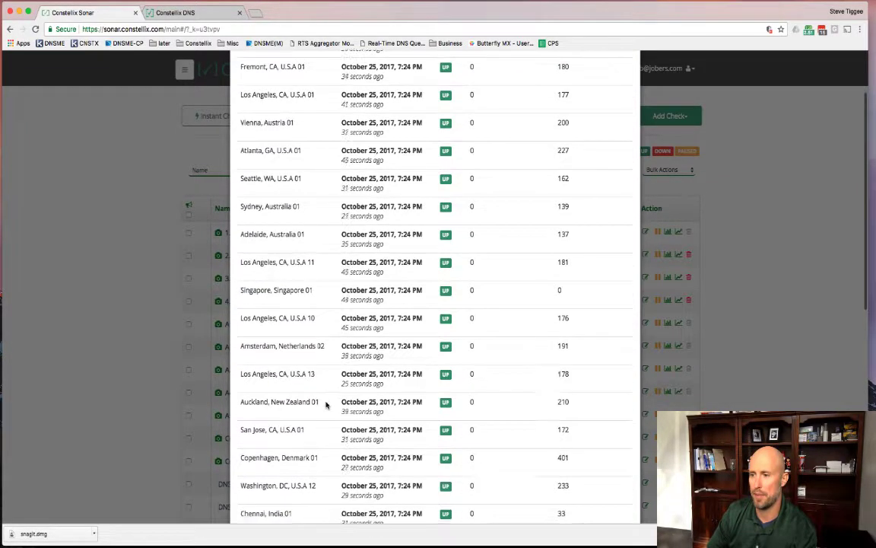
{"action": "scroll", "coordinate": [325, 405], "scroll_direction": "down", "scroll_amount": 7}
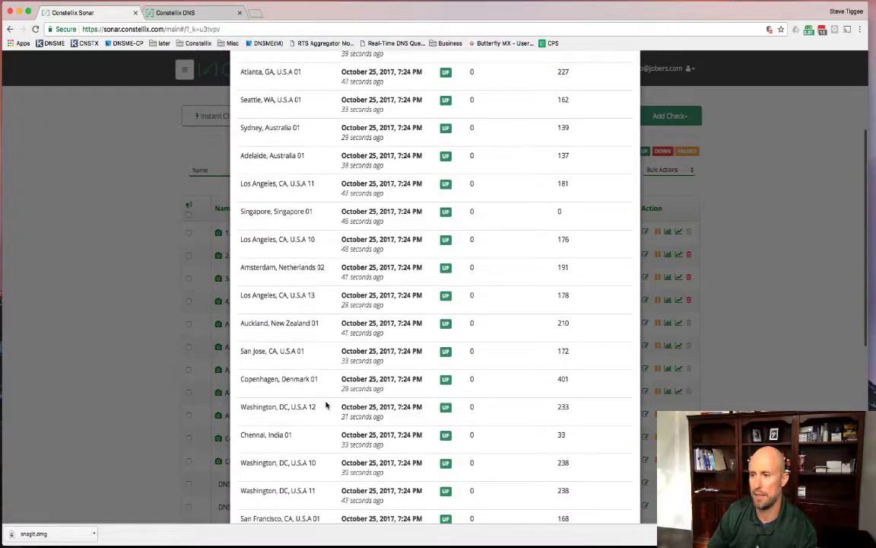
{"action": "scroll", "coordinate": [326, 405], "scroll_direction": "down", "scroll_amount": 2}
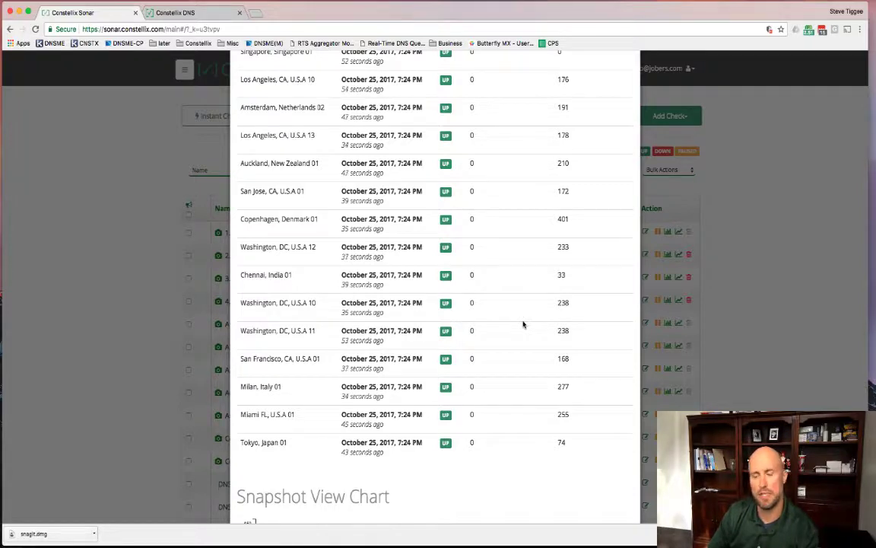
{"action": "scroll", "coordinate": [523, 325], "scroll_direction": "up", "scroll_amount": 5}
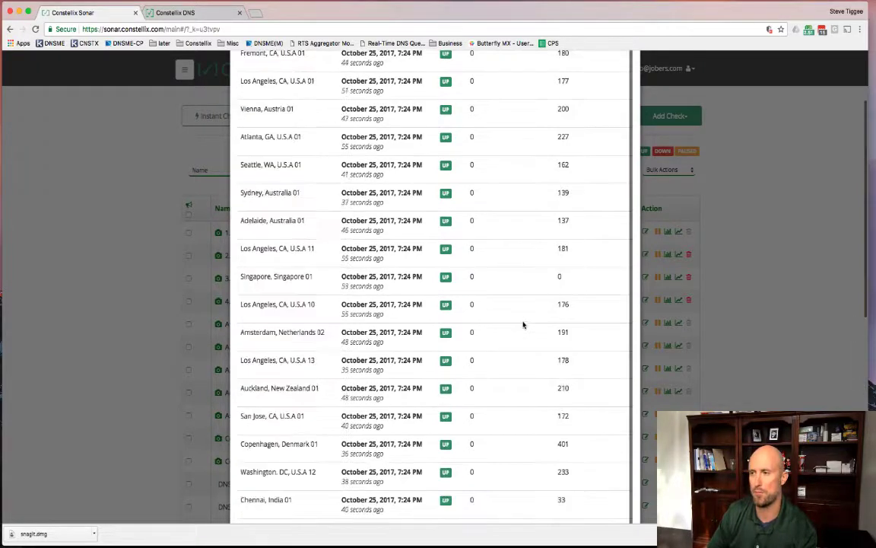
{"action": "scroll", "coordinate": [522, 324], "scroll_direction": "down", "scroll_amount": 10}
{"action": "scroll", "coordinate": [523, 325], "scroll_direction": "up", "scroll_amount": 10}
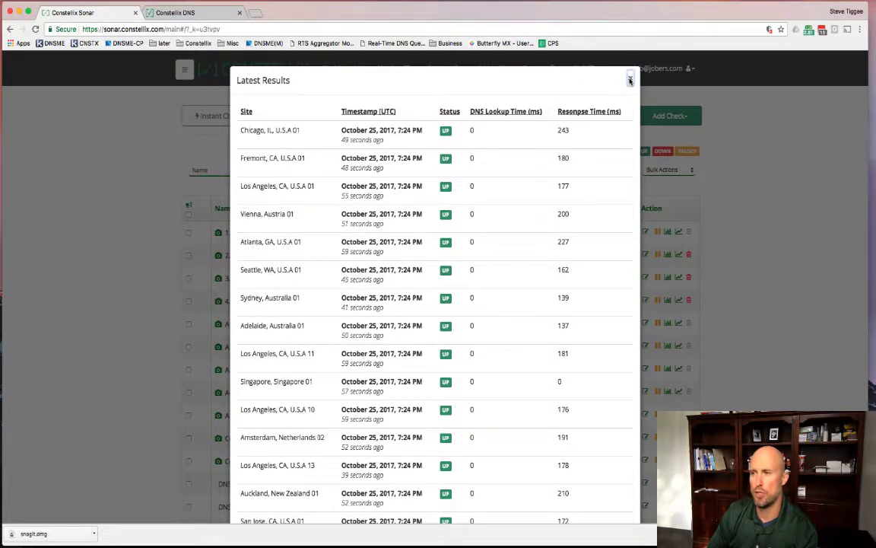
{"action": "left_click", "coordinate": [630, 81]}
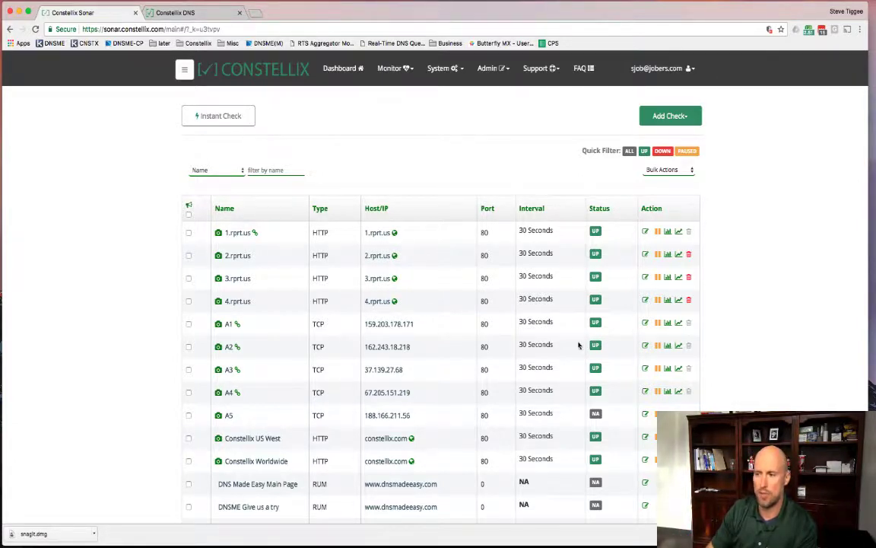
- Compare the A4 check's IP-address host with the domain-name host of the 1.rprt.us check
{"action": "left_click_drag", "start_coordinate": [415, 392], "coordinate": [361, 395]}
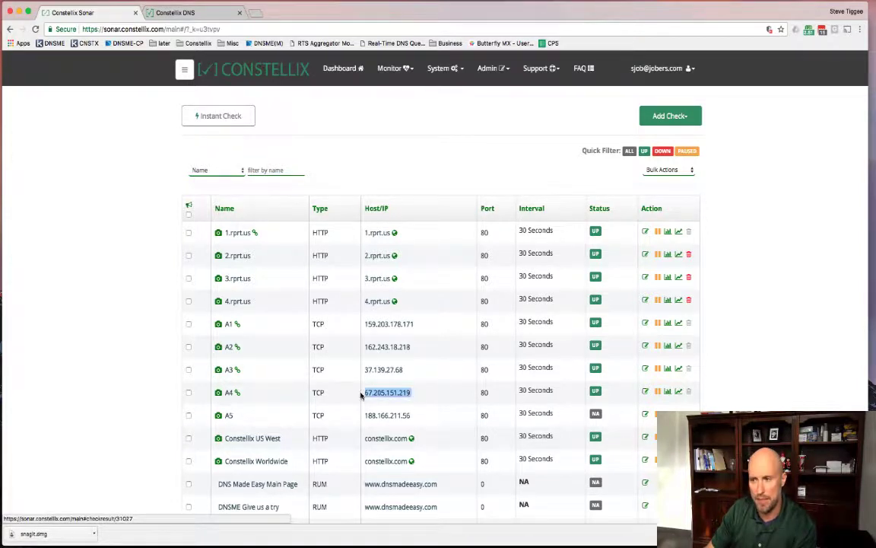
{"action": "left_click_drag", "start_coordinate": [405, 234], "coordinate": [362, 232]}
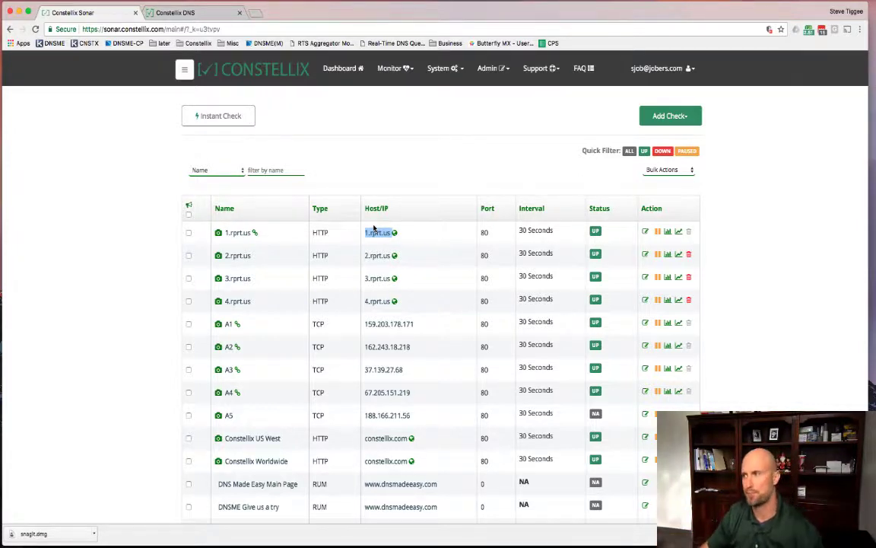
- Switch to Constellix DNS and open the list of A record pools
{"action": "left_click", "coordinate": [196, 16]}
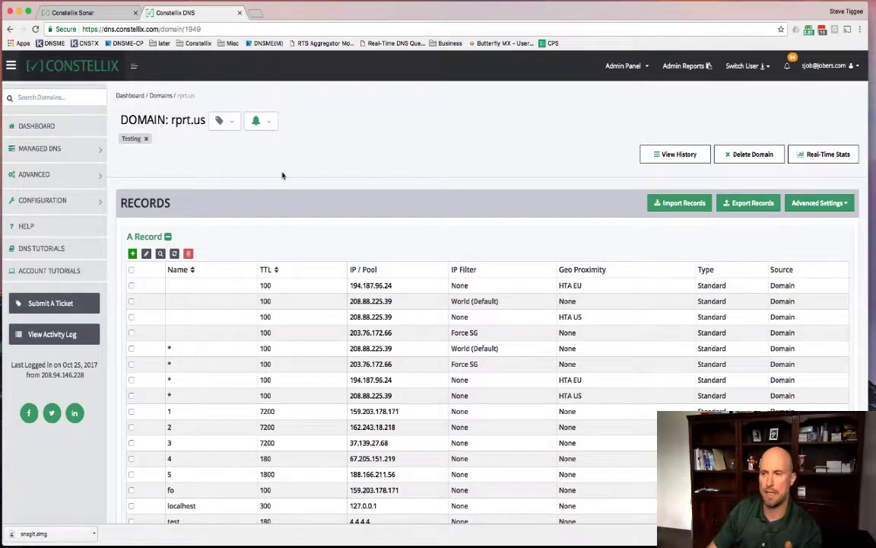
{"action": "left_click", "coordinate": [51, 182]}
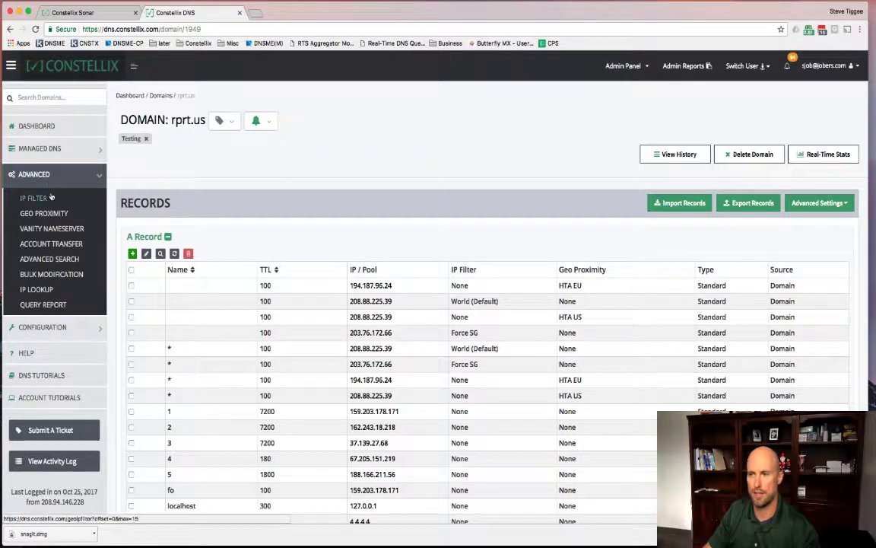
{"action": "left_click", "coordinate": [42, 327]}
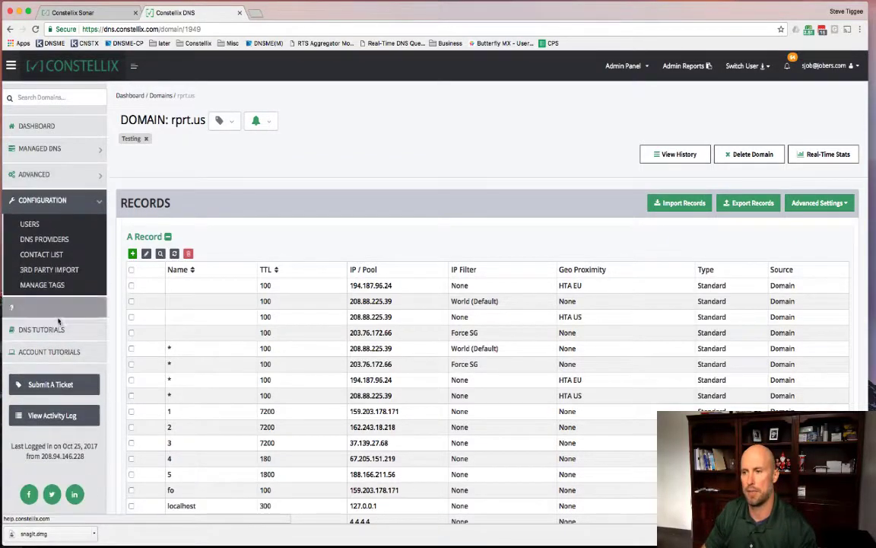
{"action": "left_click", "coordinate": [38, 148]}
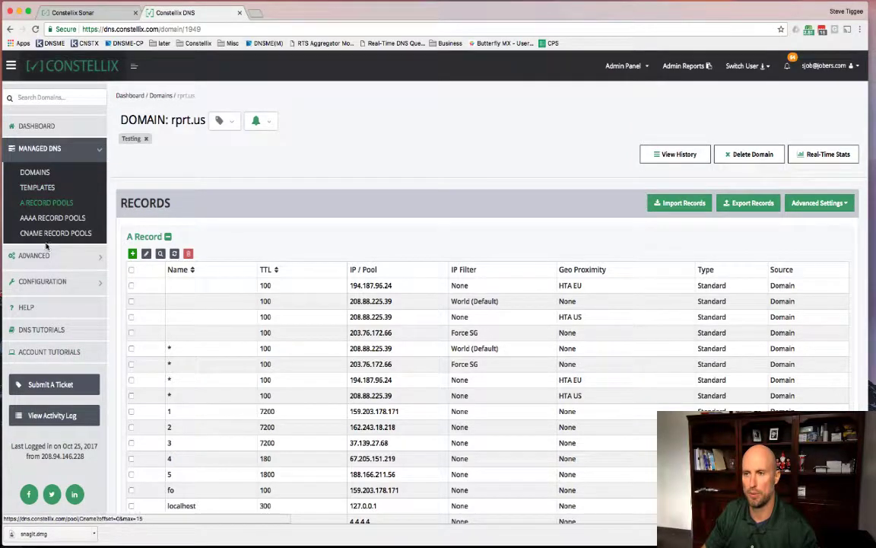
{"action": "left_click", "coordinate": [42, 202]}
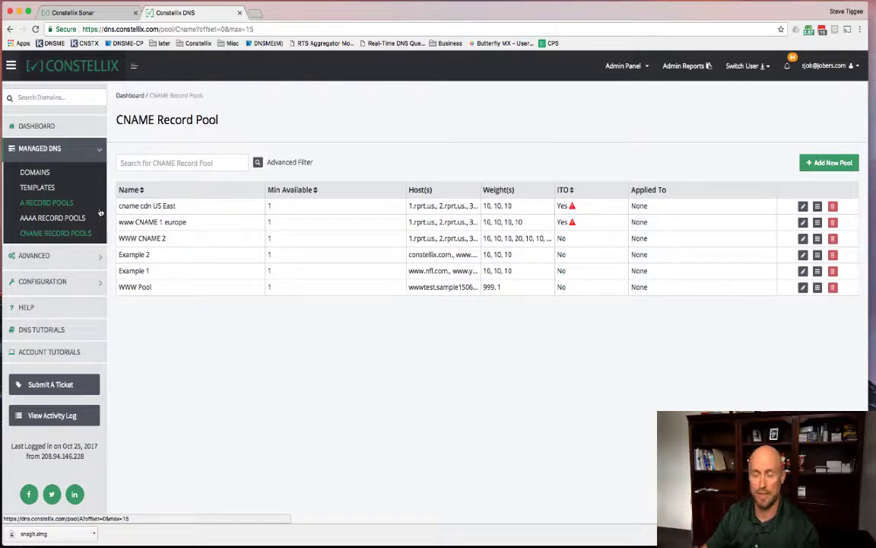
{"action": "left_click", "coordinate": [42, 201]}
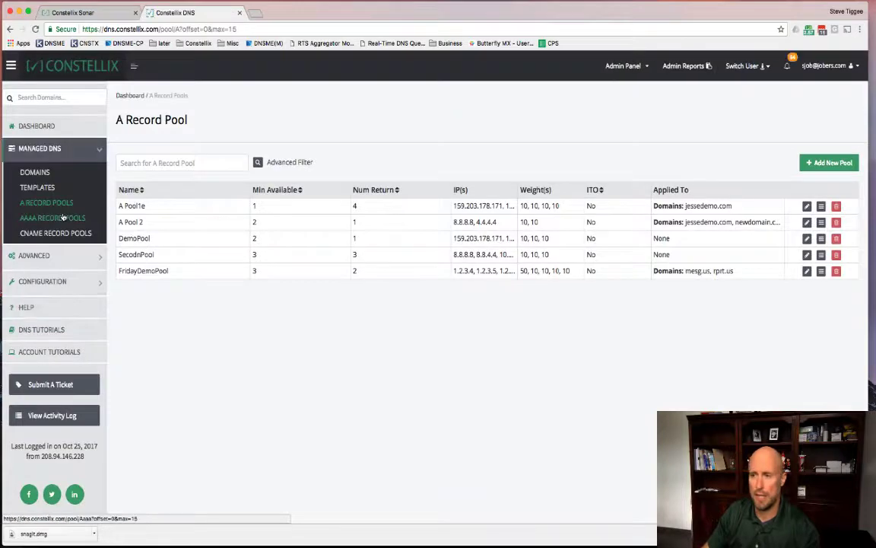
- Start a new A record pool and name it ITOPool
{"action": "left_click", "coordinate": [829, 162]}
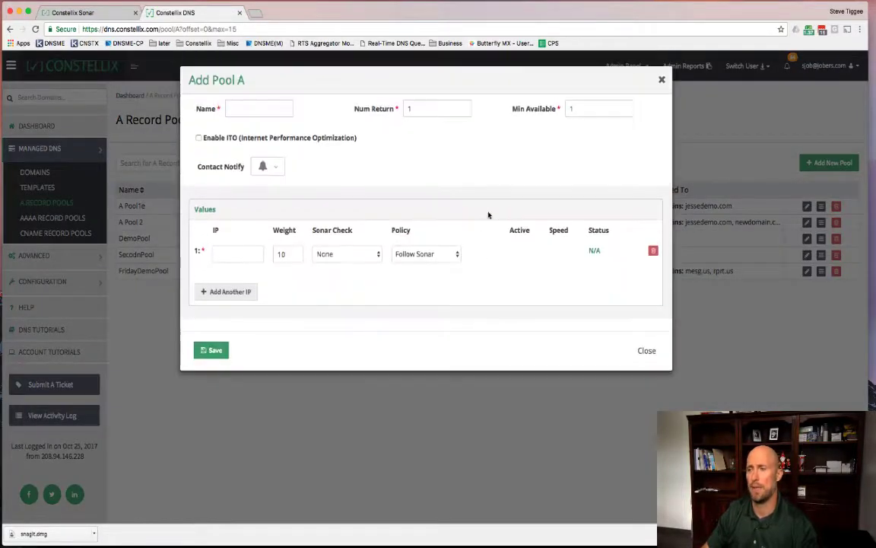
{"action": "left_click", "coordinate": [238, 107]}
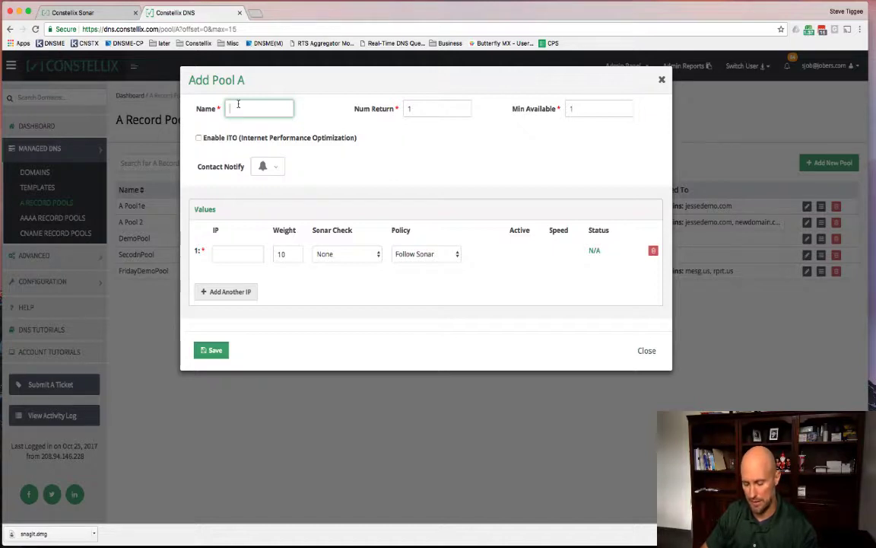
{"action": "type", "text": "ITOPool"}
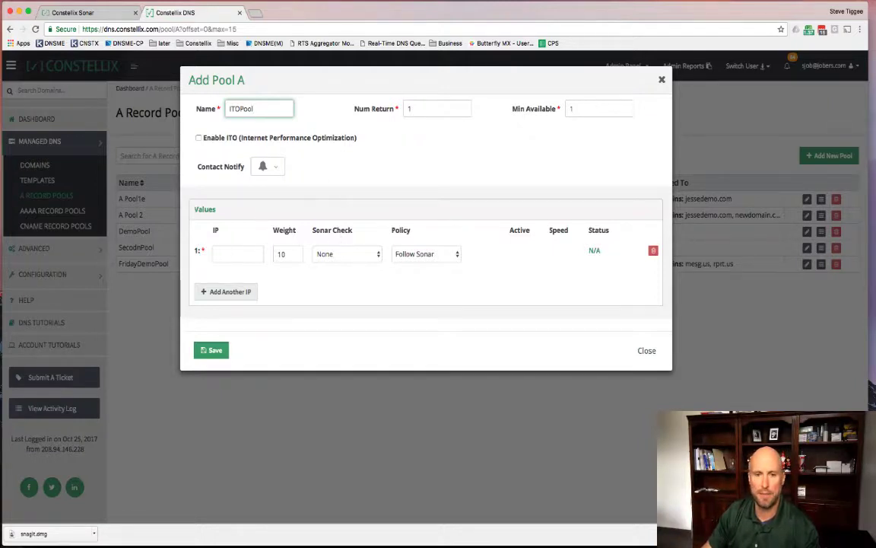
- Enter 159.203.178.171 as the pool's first IP and add 162.243.18.218 as the second
{"action": "key", "text": "super+Tab"}
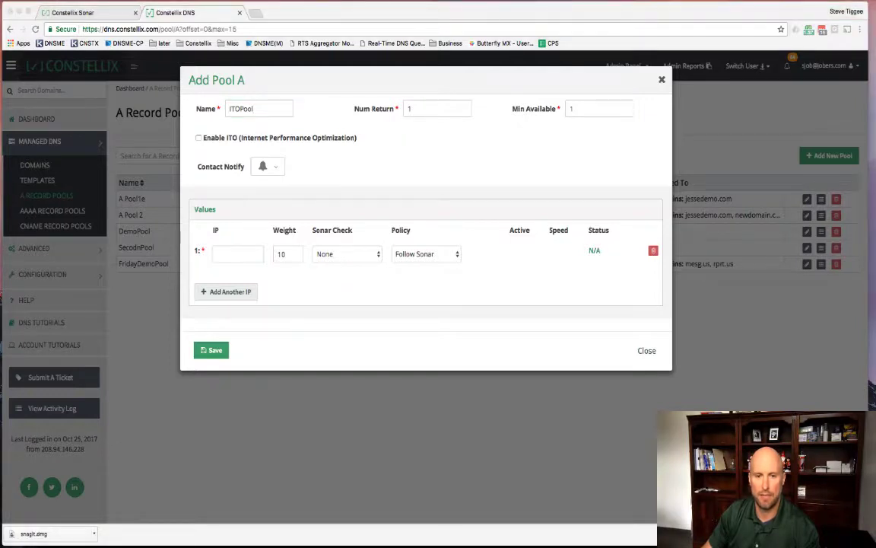
{"action": "left_click", "coordinate": [235, 255]}
{"action": "type", "text": "159.203.178.17"}
{"action": "left_click", "coordinate": [226, 292]}
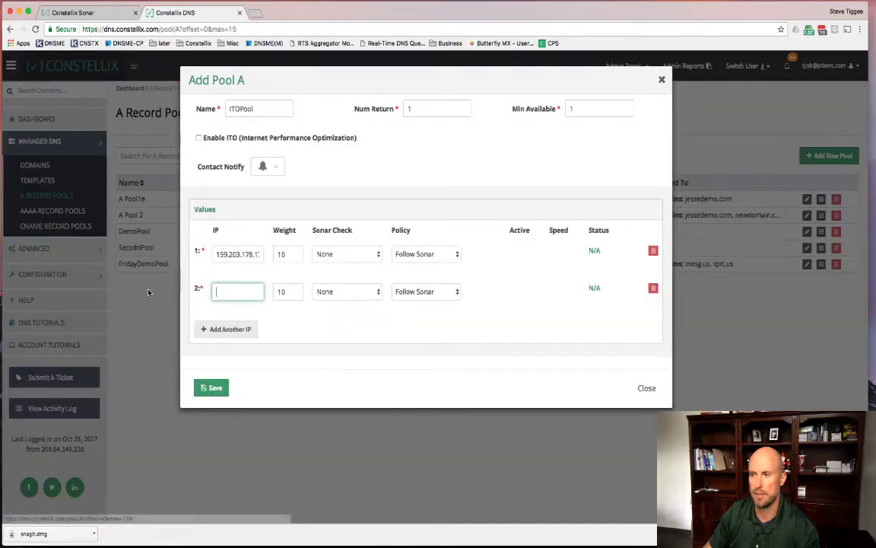
{"action": "key", "text": "super+Tab"}
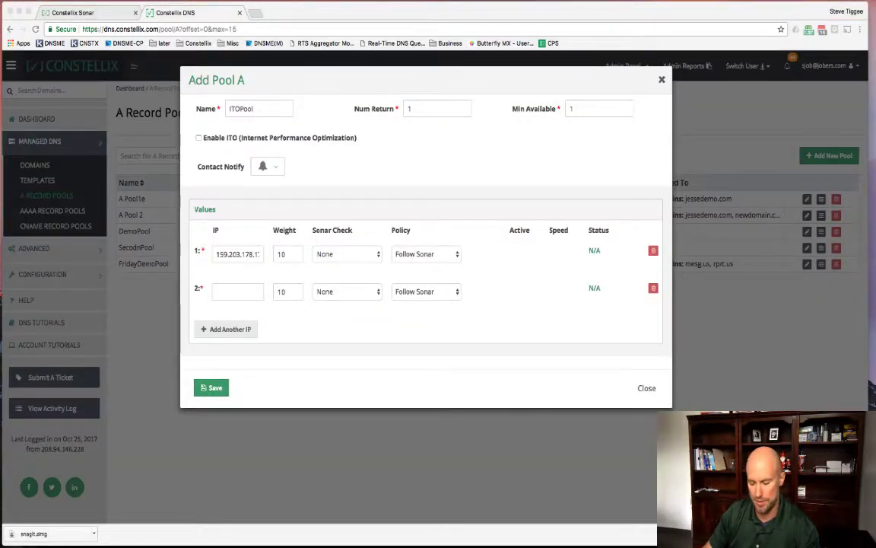
{"action": "left_click", "coordinate": [234, 295]}
{"action": "key", "text": "super+v"}
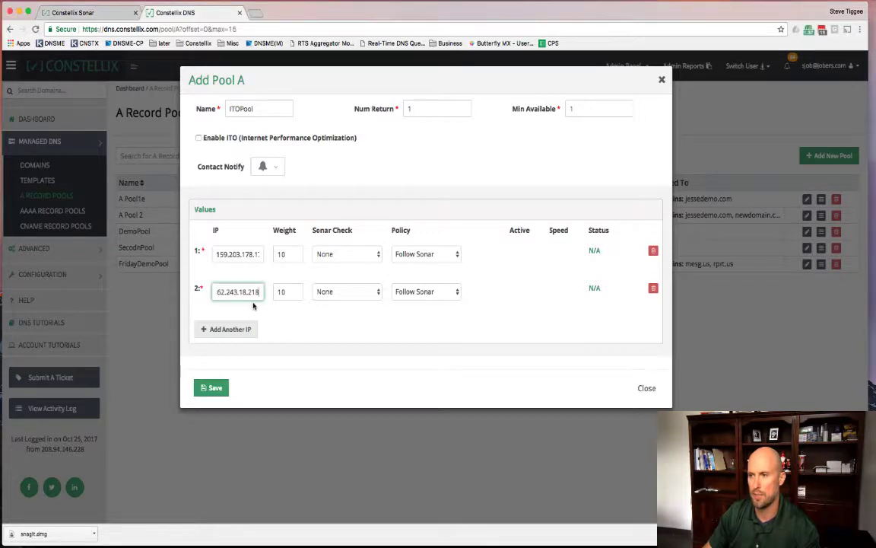
- Add 37.139.27.68 and 67.205.151.219 as the pool's third and fourth IPs
{"action": "left_click", "coordinate": [229, 329]}
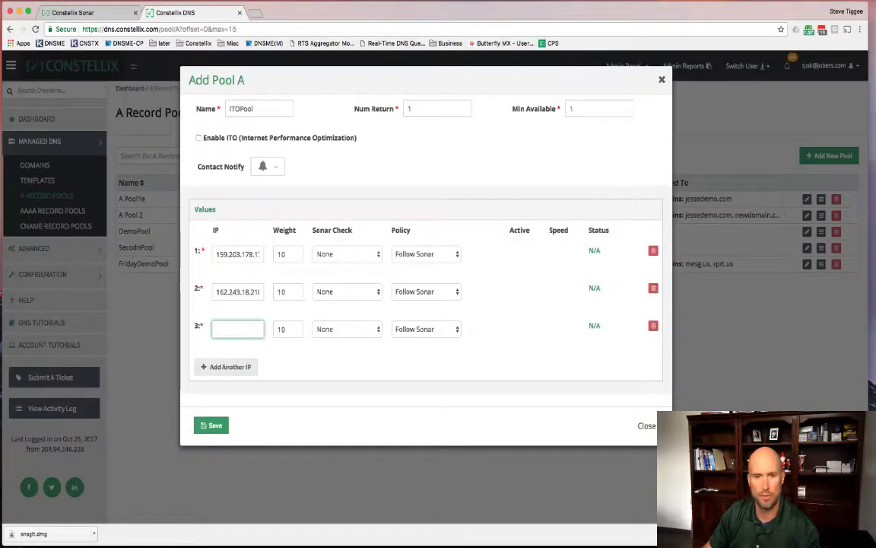
{"action": "key", "text": "super+Tab"}
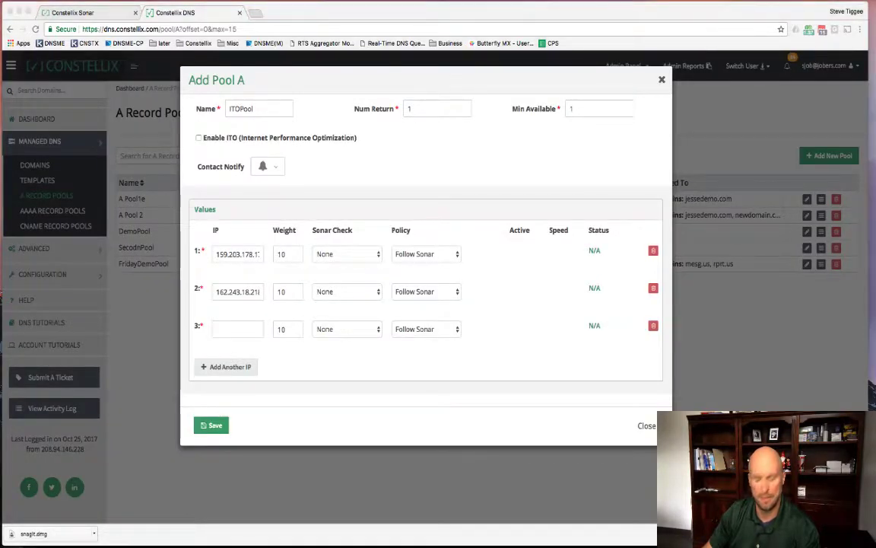
{"action": "left_click", "coordinate": [216, 328]}
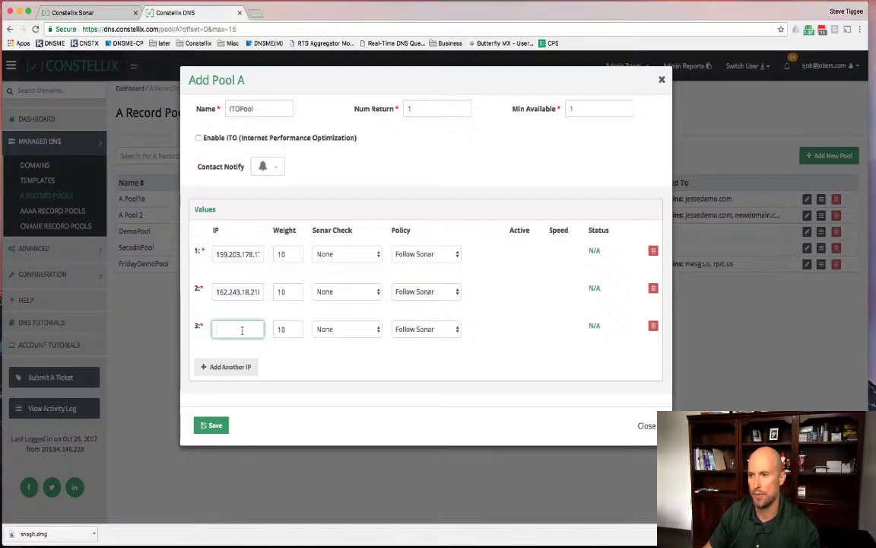
{"action": "type", "text": "37.139.27.68"}
{"action": "key", "text": "super+Tab"}
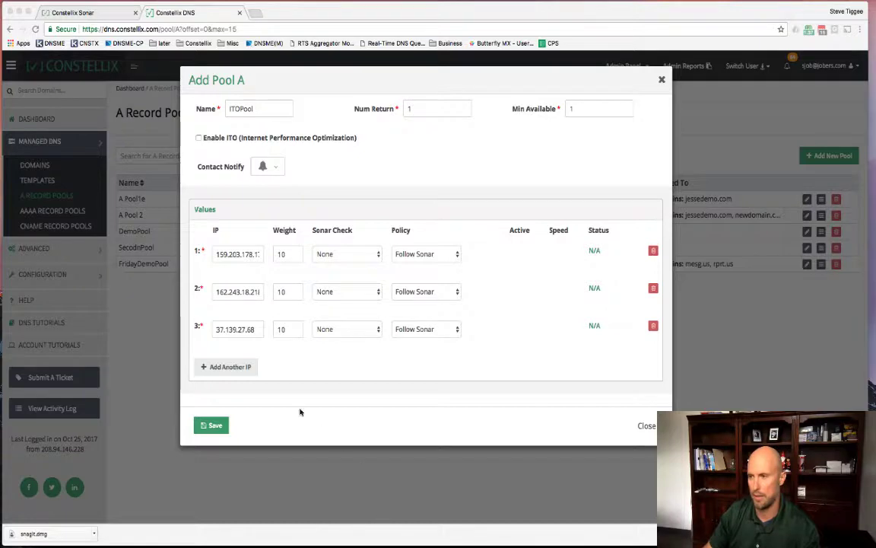
{"action": "key", "text": "super+Tab"}
{"action": "left_click", "coordinate": [234, 367]}
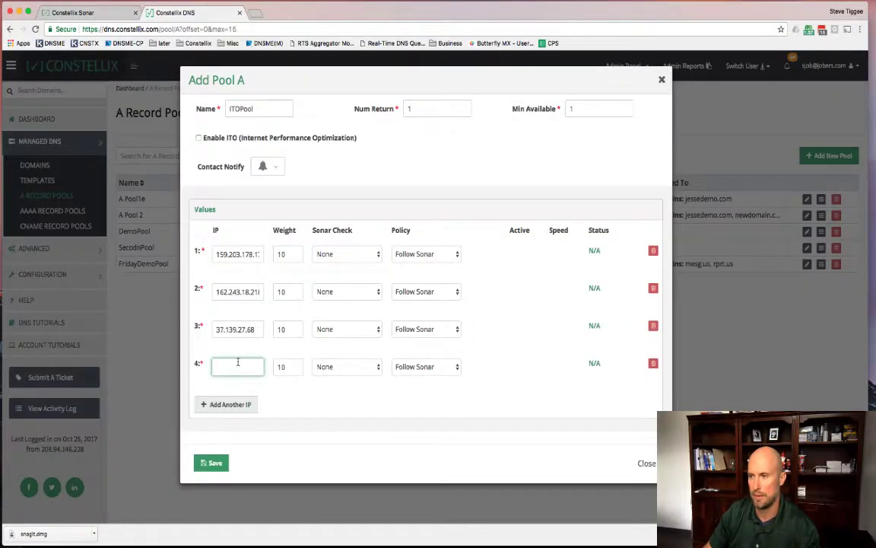
{"action": "key", "text": "super+v"}
- Add 188.166.211.56 as the pool's fifth IP
{"action": "left_click", "coordinate": [230, 402]}
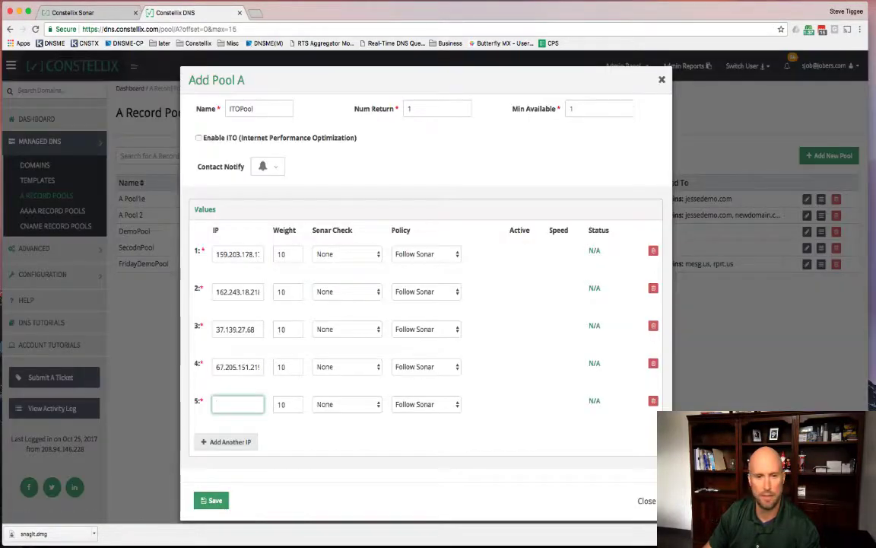
{"action": "key", "text": "super+Tab"}
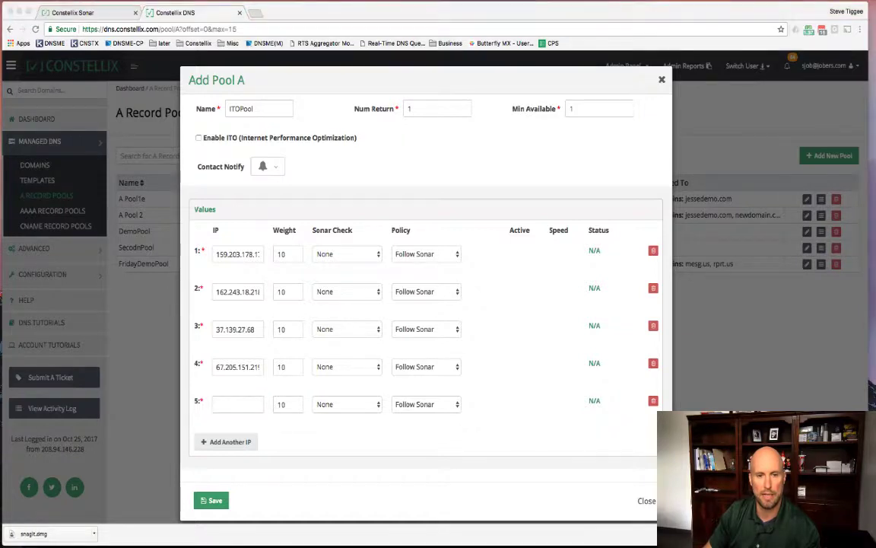
{"action": "left_click", "coordinate": [237, 404]}
{"action": "type", "text": "88.166.211.56"}
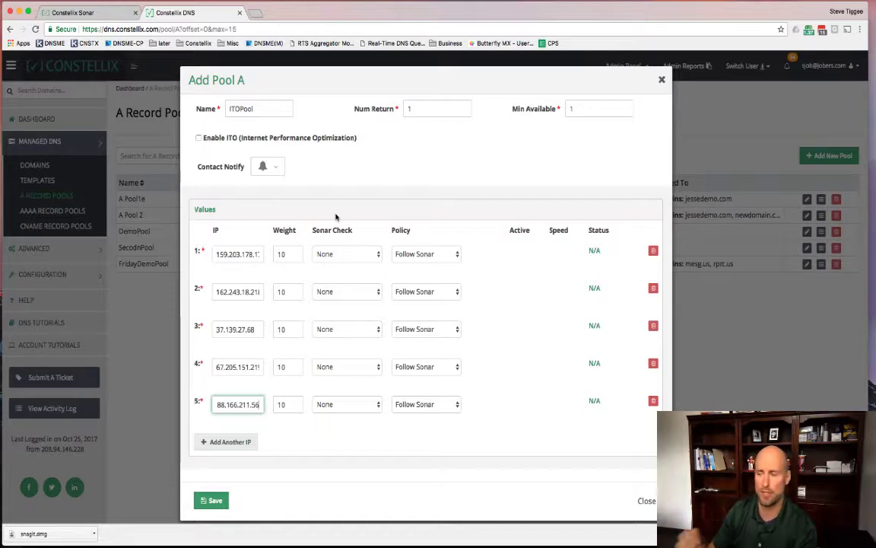
- Assign the Sonar check A1 to the pool's first IP and A2 to the second
{"action": "left_click", "coordinate": [341, 253]}
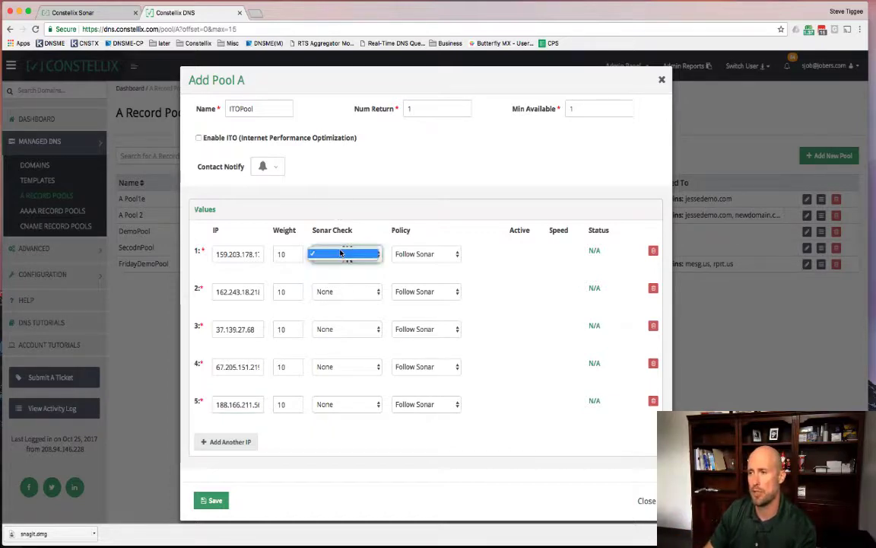
{"action": "left_click", "coordinate": [341, 253]}
{"action": "left_click", "coordinate": [341, 254]}
{"action": "left_click", "coordinate": [406, 287]}
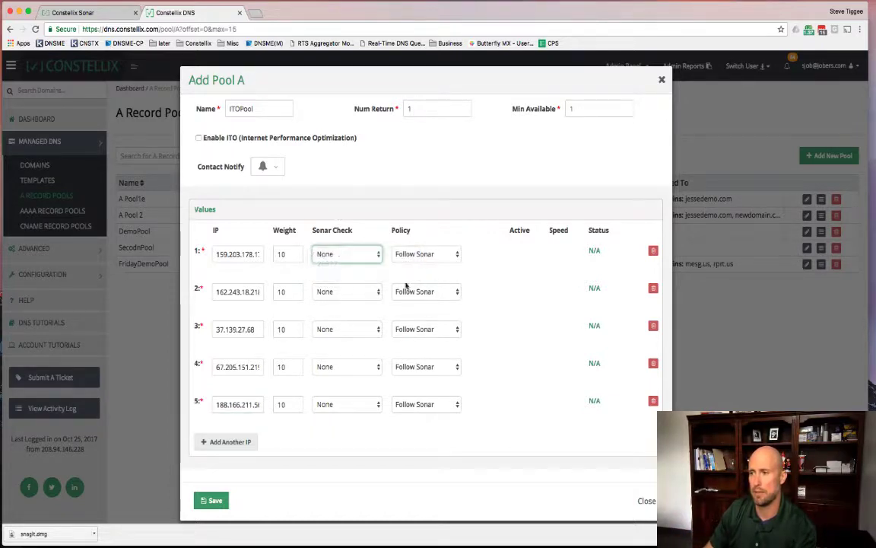
{"action": "left_click", "coordinate": [346, 291]}
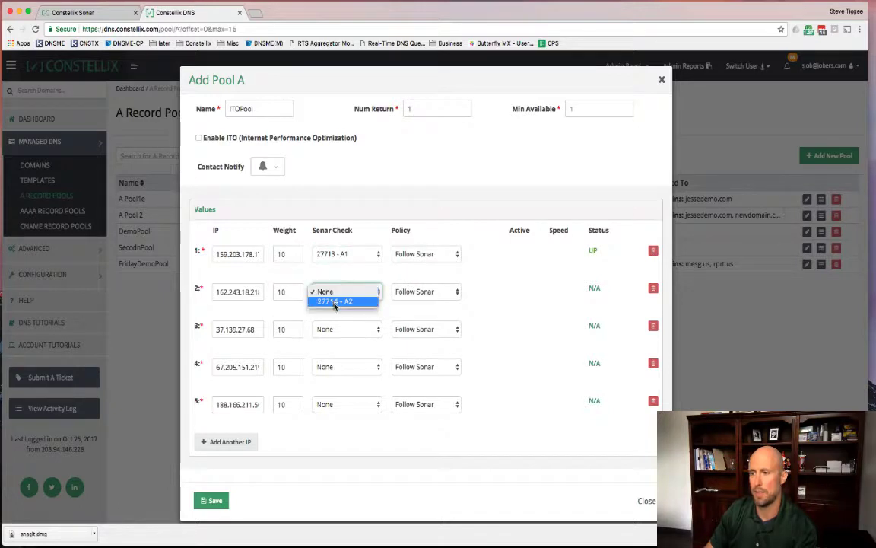
{"action": "left_click", "coordinate": [334, 303]}
- Assign the Sonar checks A3, A4 and A5 to the pool's third, fourth and fifth IPs respectively
{"action": "left_click", "coordinate": [364, 333]}
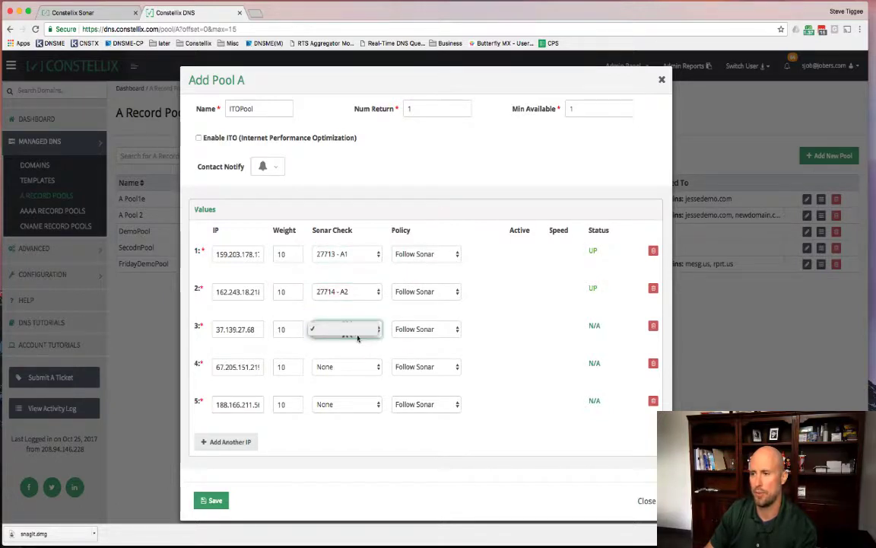
{"action": "left_click", "coordinate": [341, 339]}
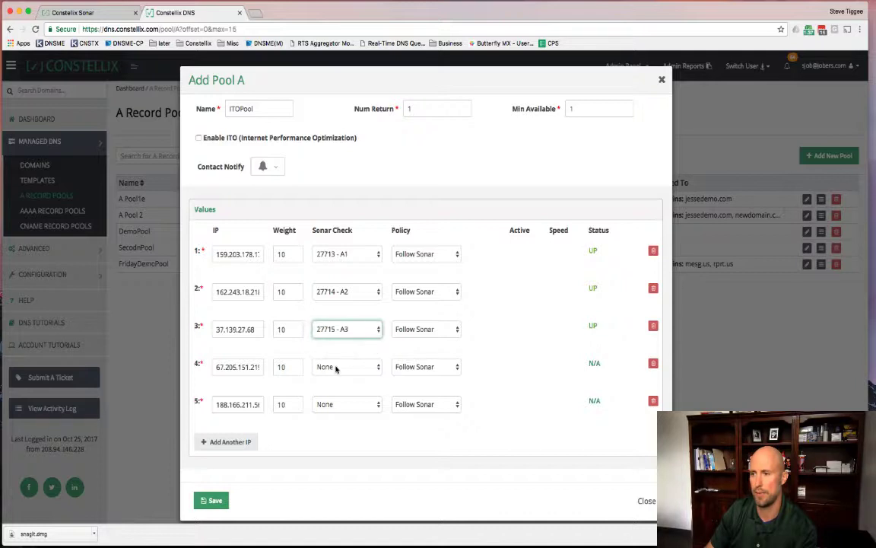
{"action": "left_click", "coordinate": [343, 367]}
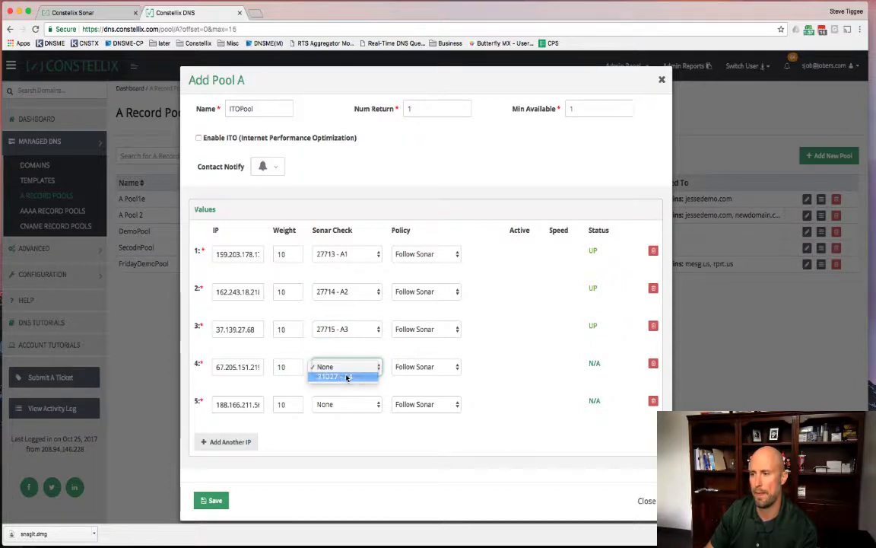
{"action": "left_click", "coordinate": [344, 376]}
{"action": "left_click", "coordinate": [342, 408]}
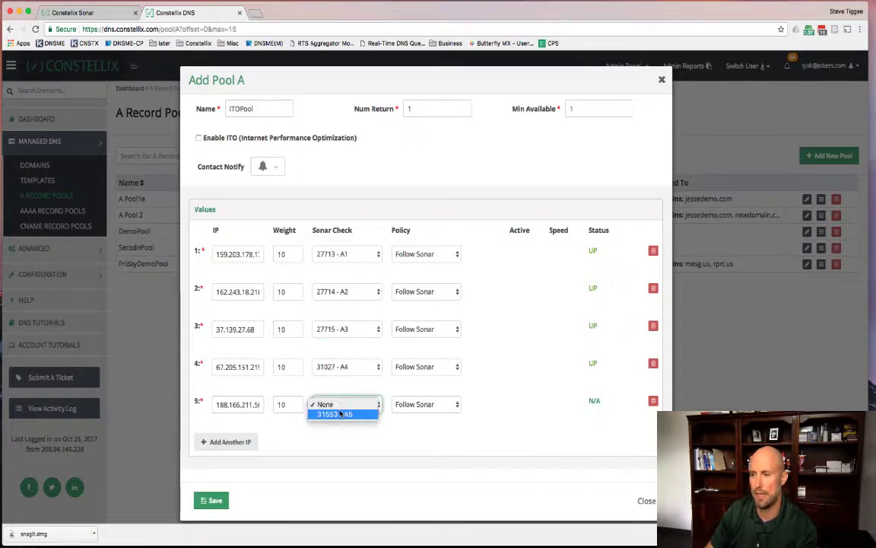
{"action": "left_click", "coordinate": [351, 417]}
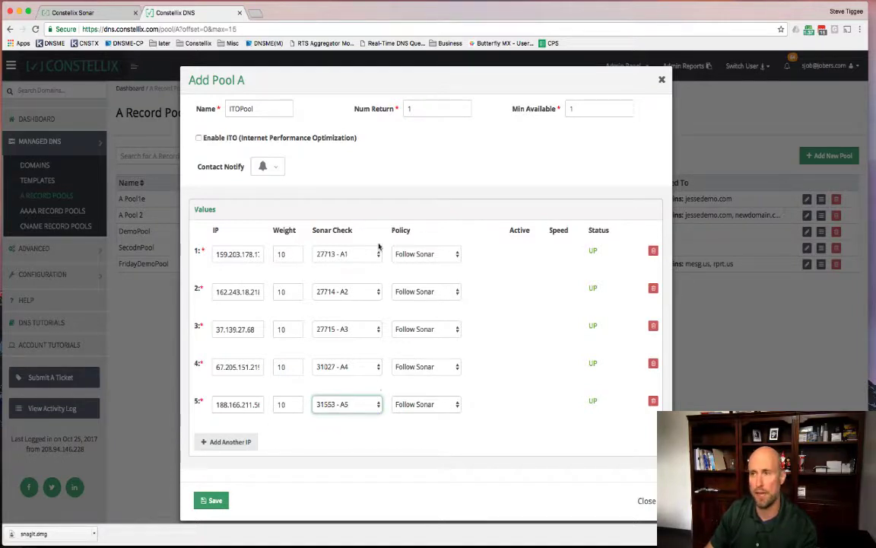
{"action": "left_click", "coordinate": [363, 407]}
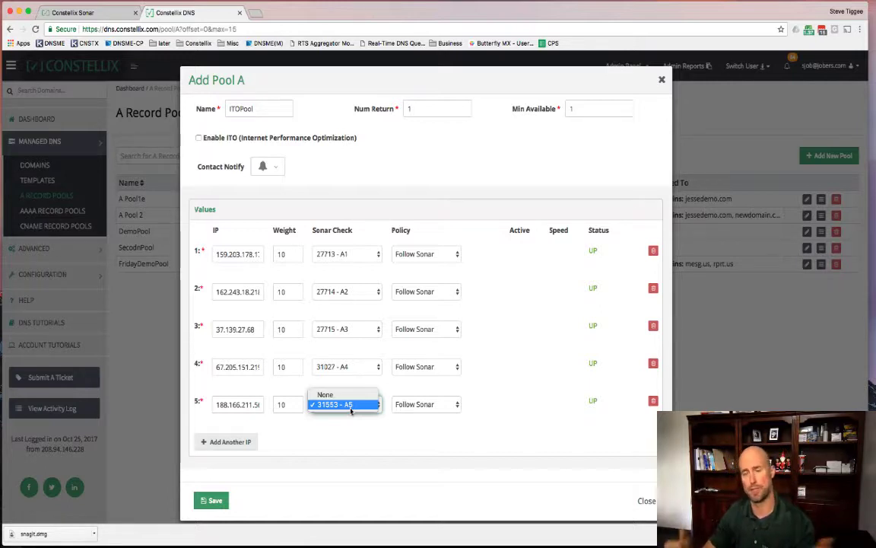
{"action": "left_click", "coordinate": [513, 403]}
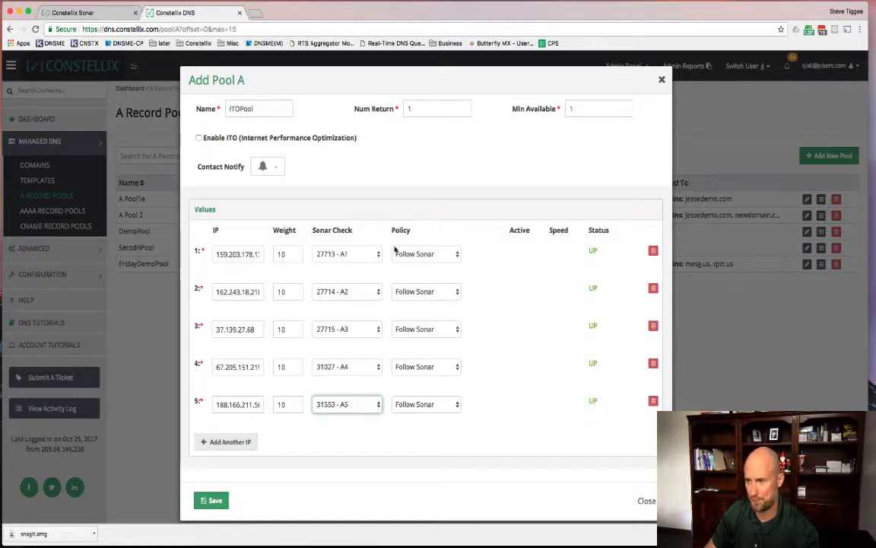
- Keep Follow Sonar as the first IP's policy and enable ITO (Internet Performance Optimization) for the pool
{"action": "left_click", "coordinate": [409, 255]}
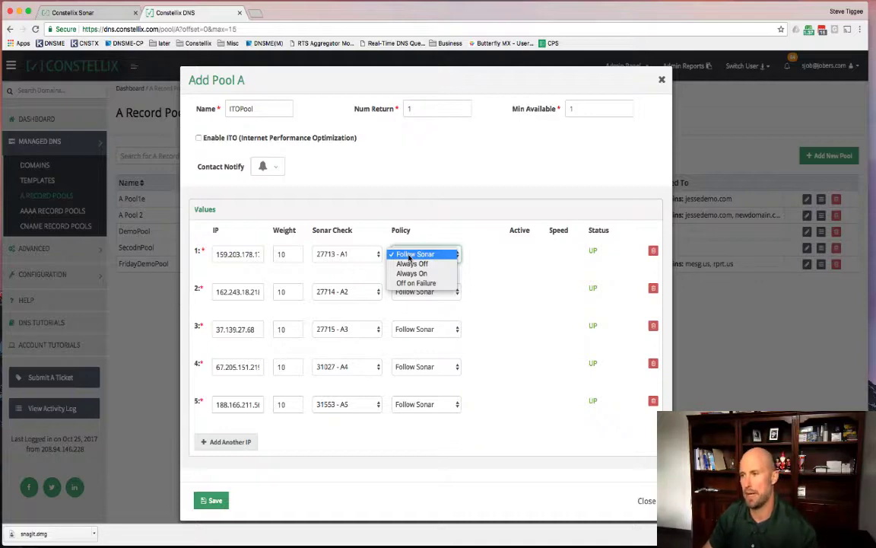
{"action": "left_click", "coordinate": [402, 255]}
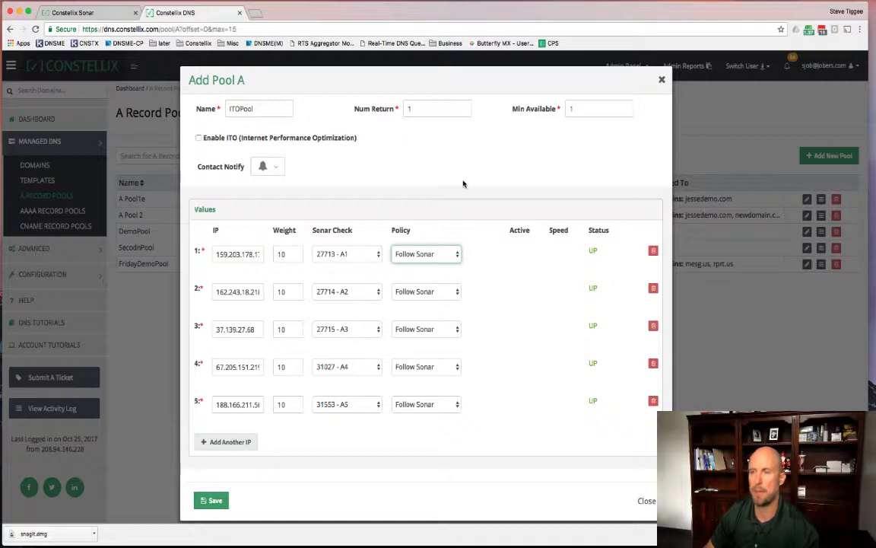
{"action": "left_click", "coordinate": [198, 138]}
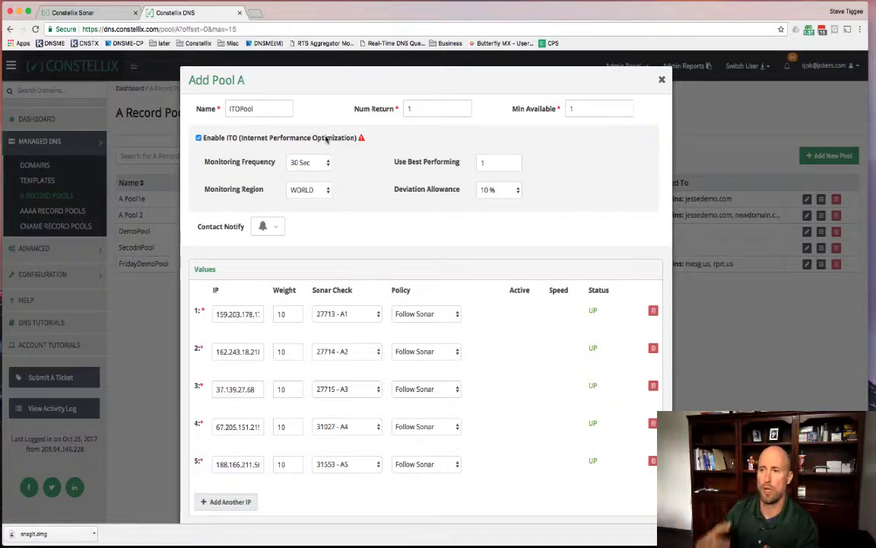
- Switch to Constellix Sonar and examine the A5 check's latest response times by monitoring site
{"action": "left_click", "coordinate": [93, 18]}
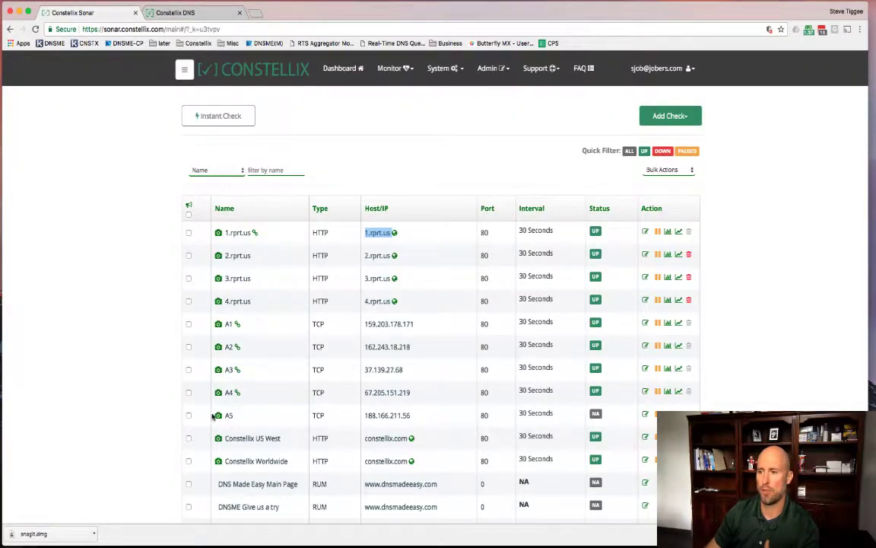
{"action": "left_click", "coordinate": [217, 417]}
{"action": "left_click", "coordinate": [218, 416]}
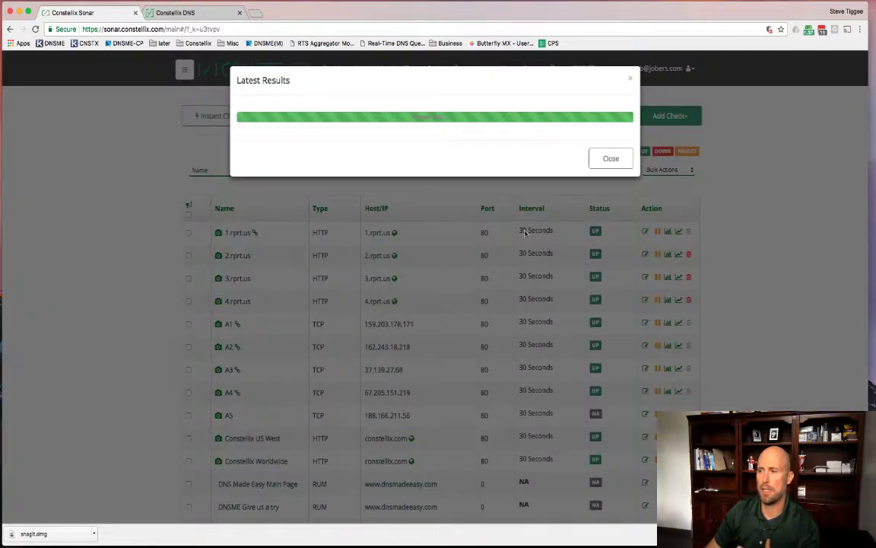
{"action": "scroll", "coordinate": [539, 302], "scroll_direction": "down", "scroll_amount": 15}
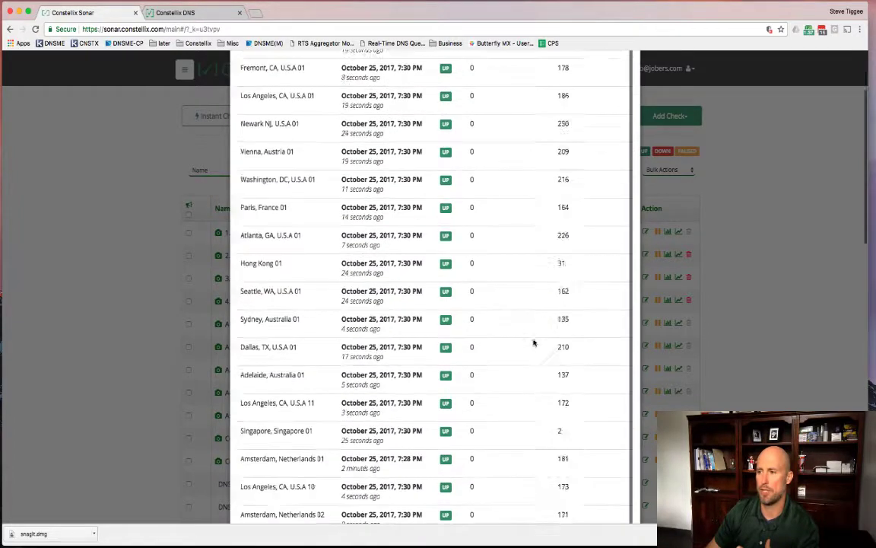
{"action": "scroll", "coordinate": [534, 342], "scroll_direction": "up", "scroll_amount": 8}
{"action": "scroll", "coordinate": [555, 305], "scroll_direction": "up", "scroll_amount": 8}
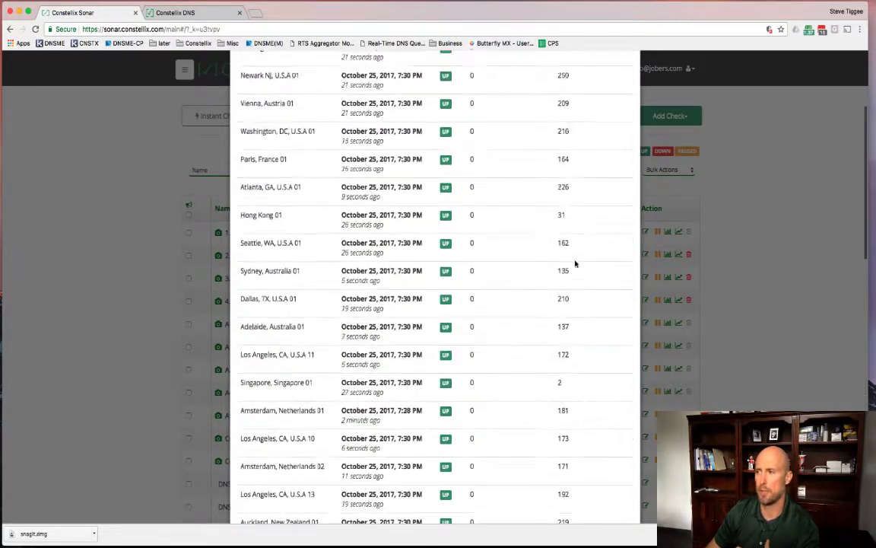
{"action": "left_click", "coordinate": [630, 80]}
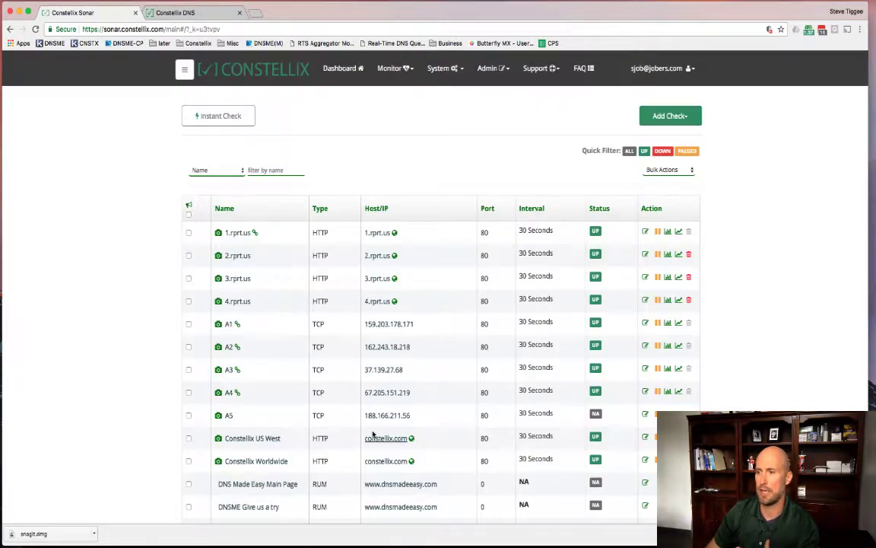
- Compare the current weighted average response times by region for the A5 and A1 checks
{"action": "left_click", "coordinate": [376, 416]}
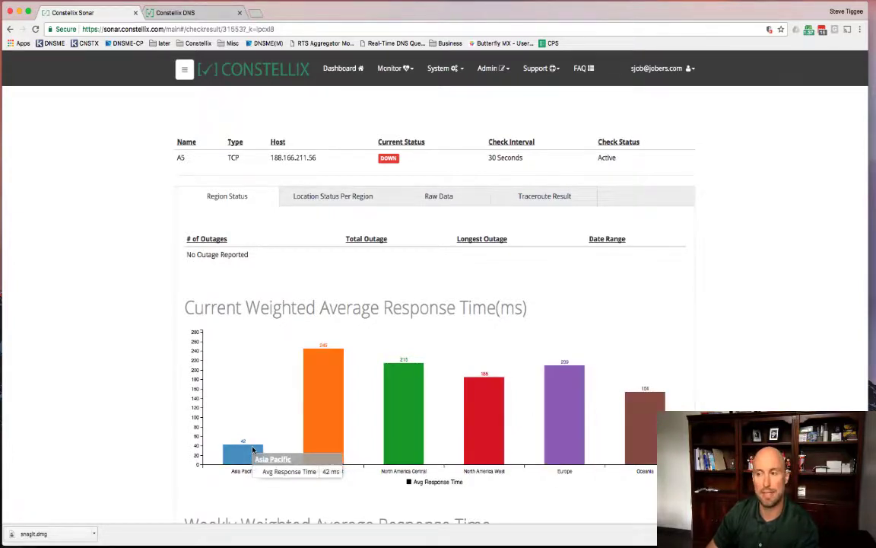
{"action": "left_click", "coordinate": [216, 67]}
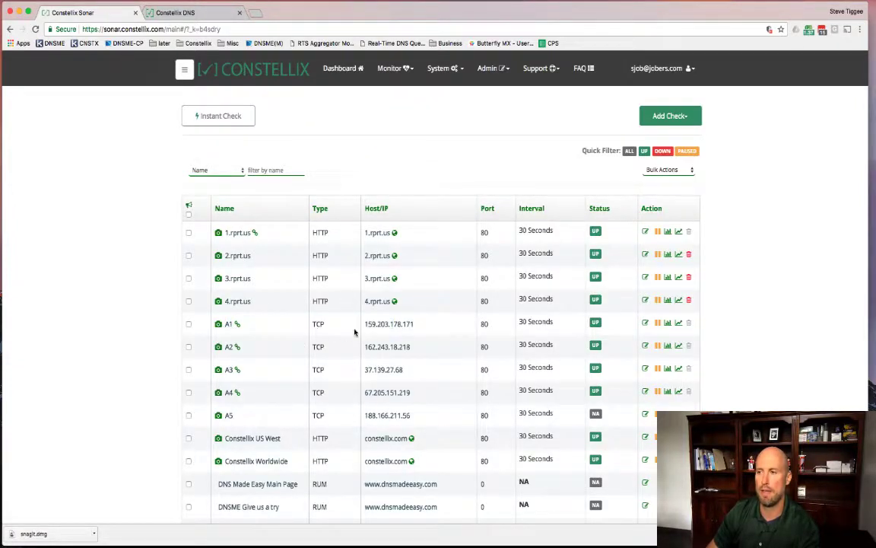
{"action": "left_click", "coordinate": [395, 324]}
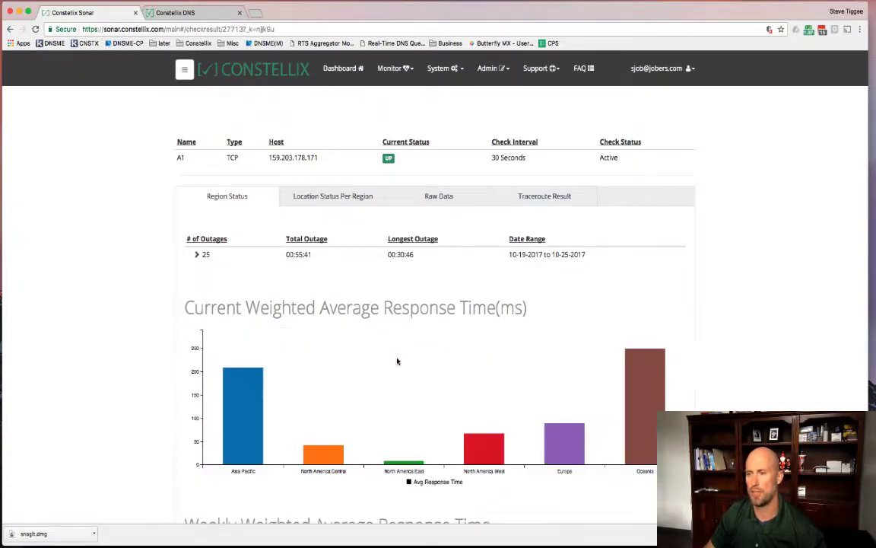
{"action": "scroll", "coordinate": [398, 361], "scroll_direction": "down", "scroll_amount": 2}
{"action": "mouse_move", "coordinate": [414, 389]}
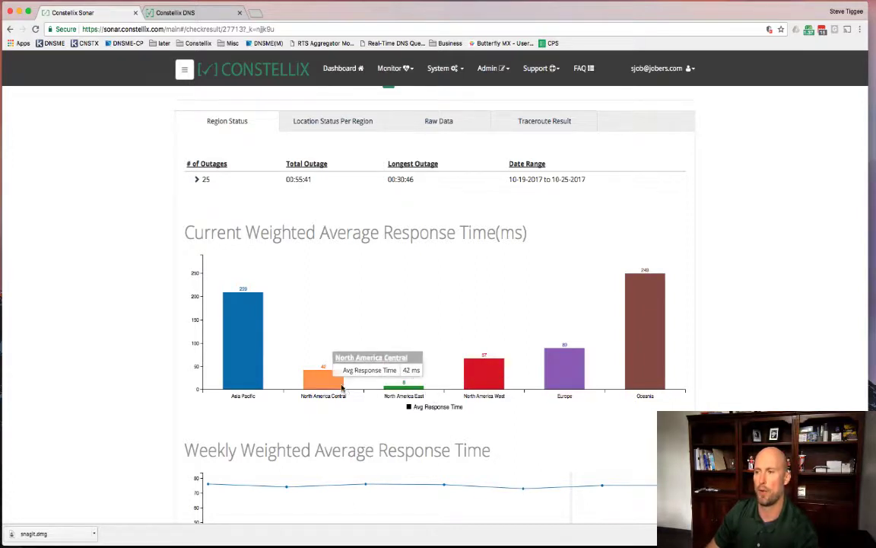
{"action": "mouse_move", "coordinate": [468, 371]}
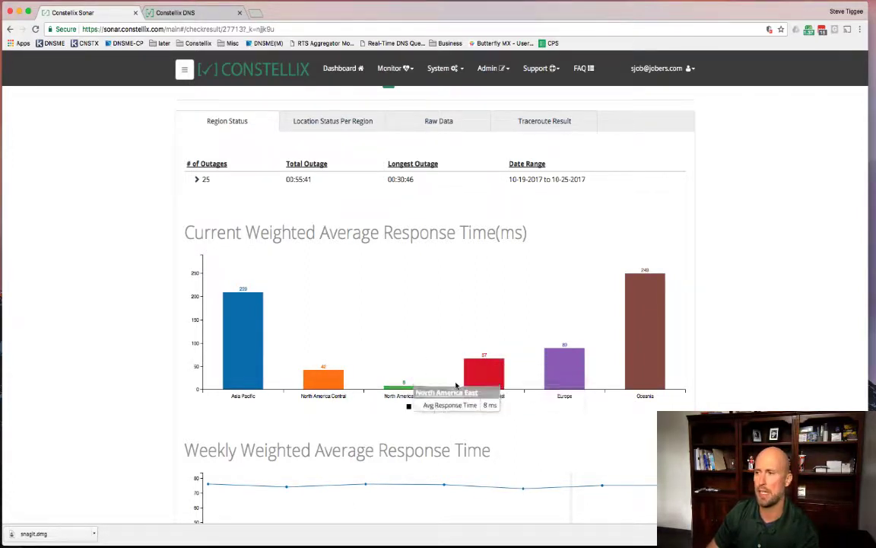
- Examine the A1 check's current weighted average response times for Europe, Oceania and Asia Pacific
{"action": "mouse_move", "coordinate": [564, 350]}
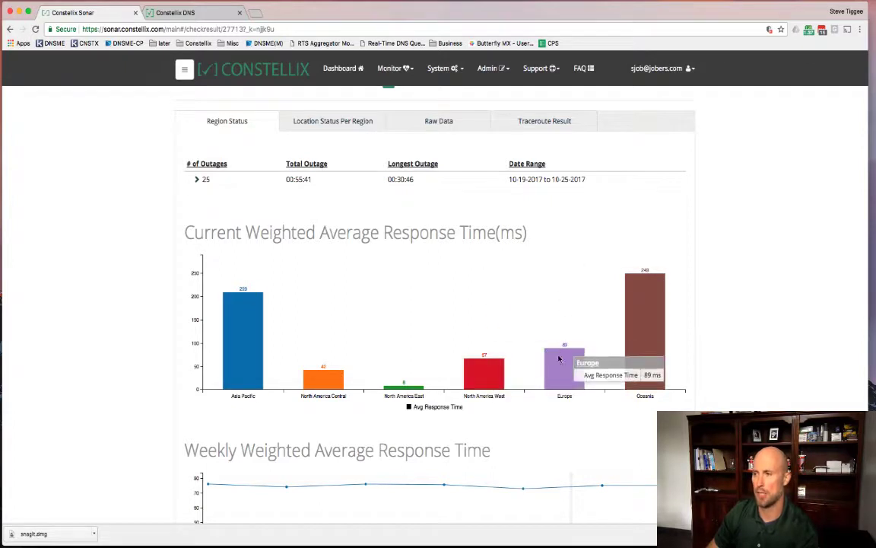
{"action": "mouse_move", "coordinate": [640, 272]}
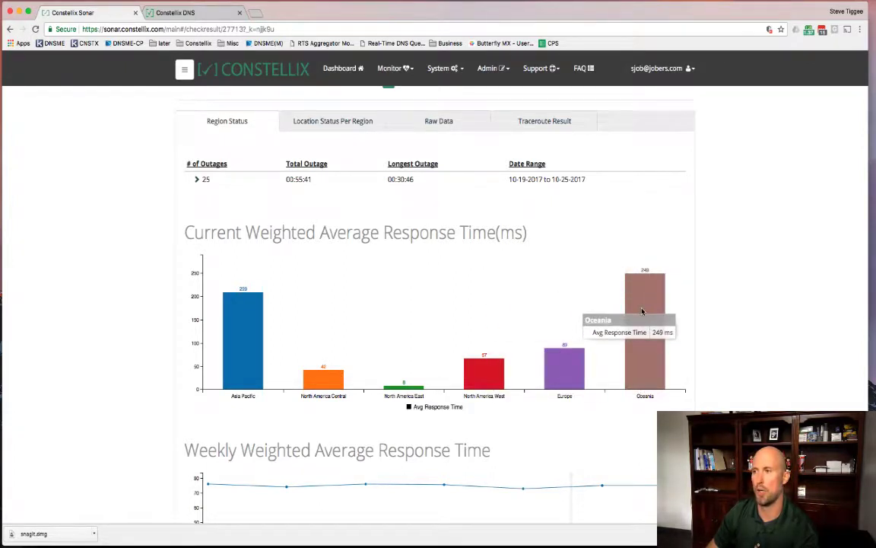
{"action": "mouse_move", "coordinate": [249, 320]}
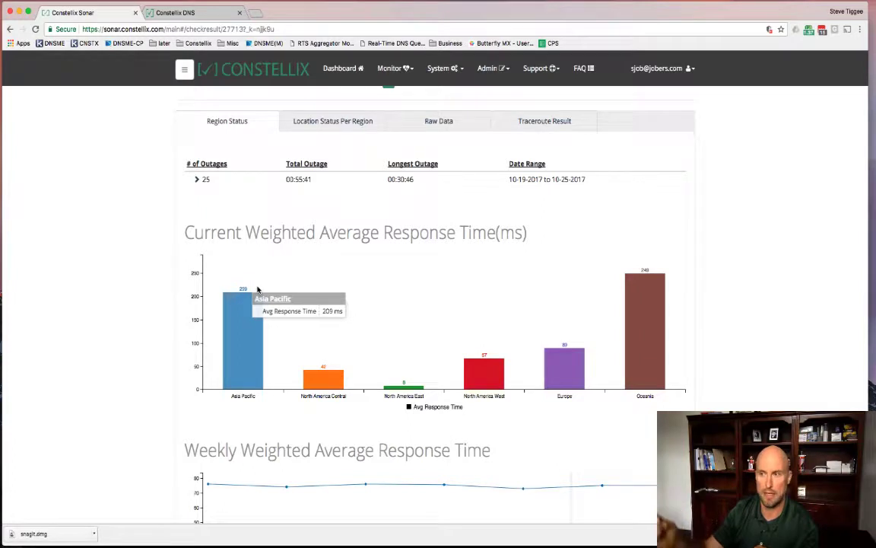
- Switch to Constellix DNS, review the available monitoring regions and keep WORLD as the pool's Monitoring Region
{"action": "left_click", "coordinate": [180, 11]}
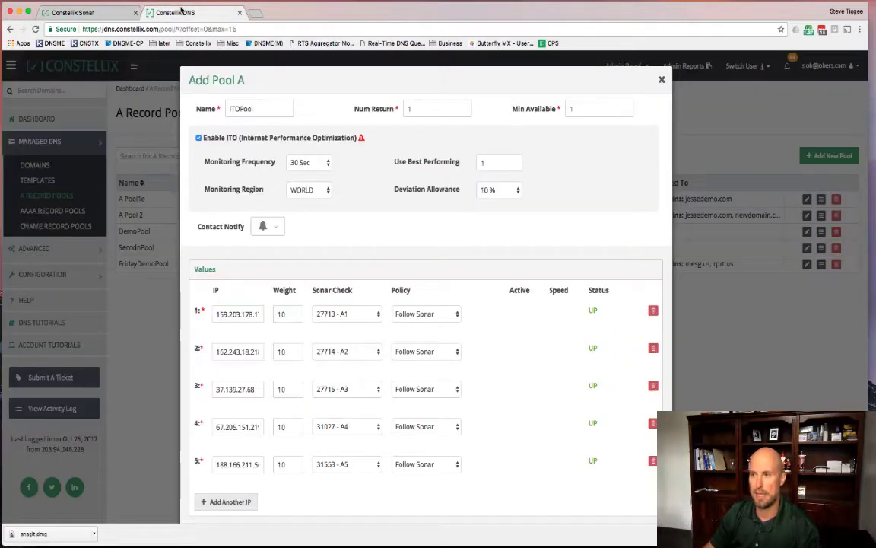
{"action": "left_click", "coordinate": [304, 191]}
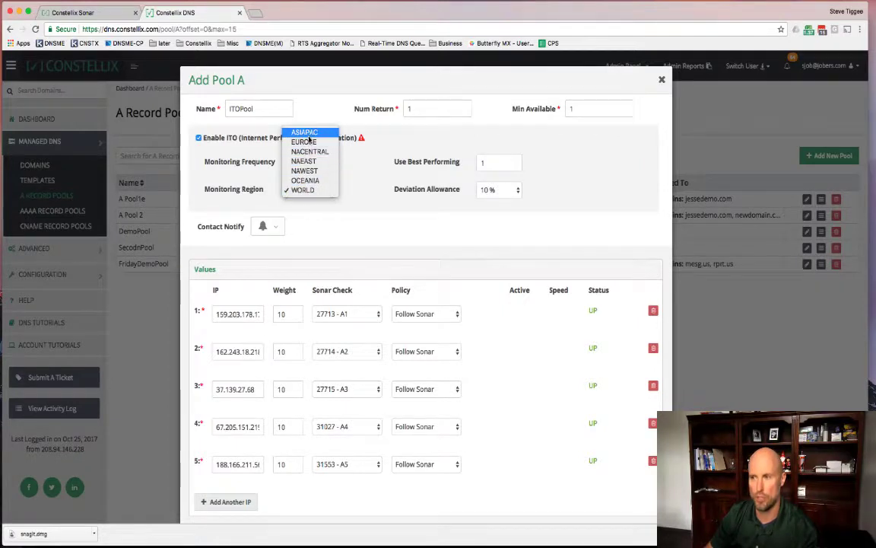
{"action": "left_click", "coordinate": [311, 192]}
{"action": "left_click", "coordinate": [308, 191]}
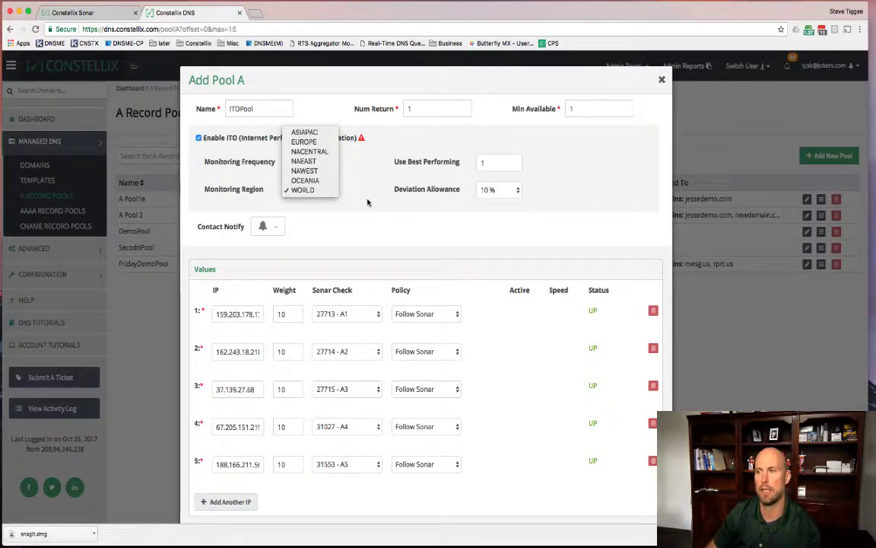
{"action": "left_click", "coordinate": [305, 191]}
- Rename the new A record pool as ITOPool-World
{"action": "left_click", "coordinate": [266, 110]}
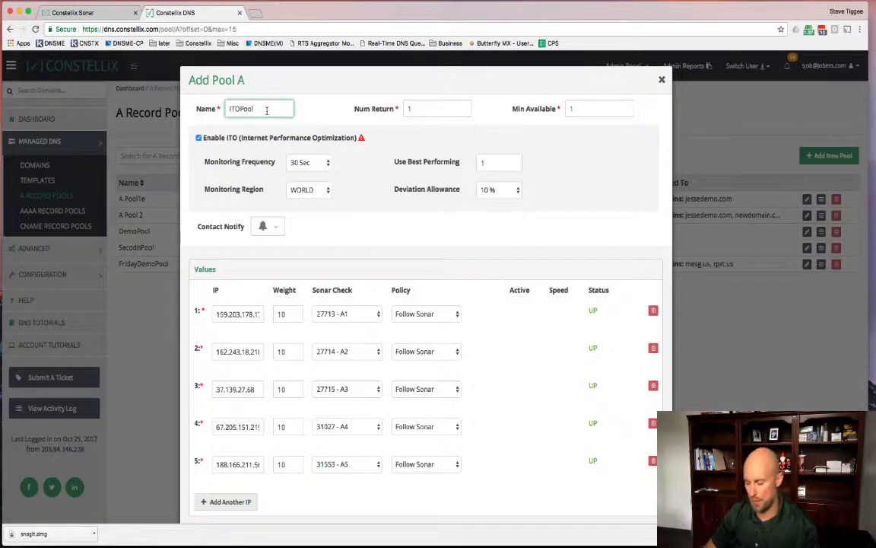
{"action": "type", "text": "-Wor"}
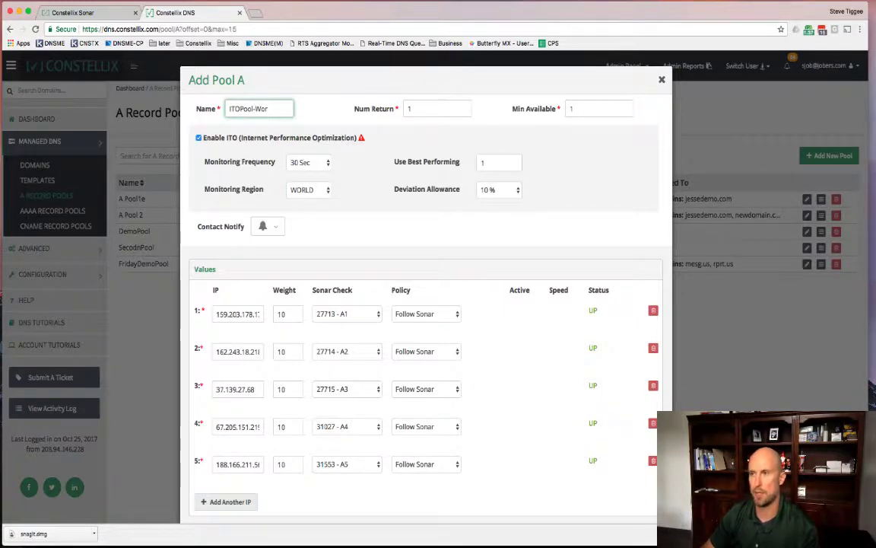
{"action": "type", "text": "ld"}
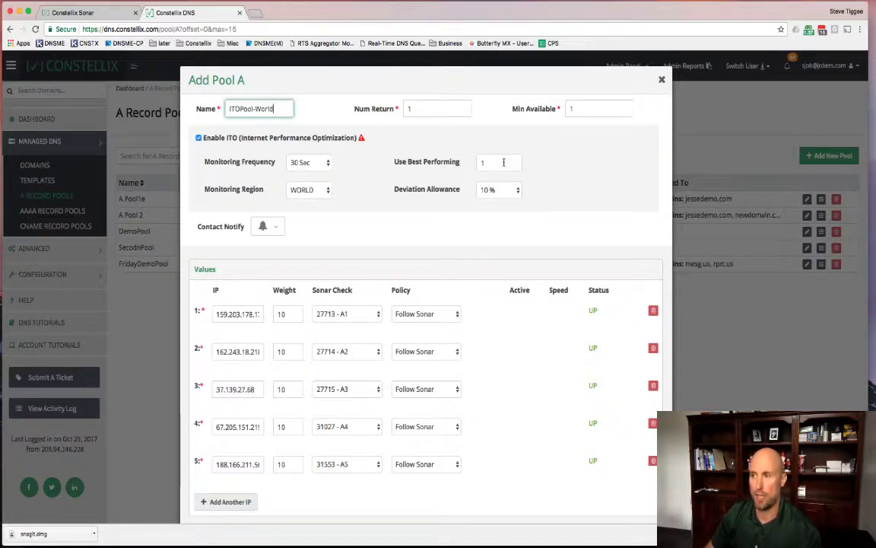
- Set both the pool's Use Best Performing and Num Return values to 2
{"action": "double_click", "coordinate": [503, 162]}
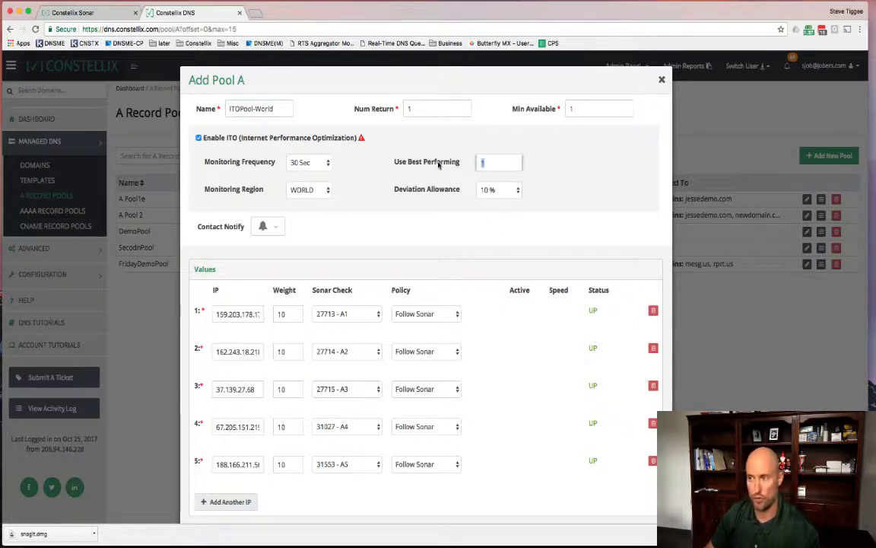
{"action": "type", "text": "2"}
{"action": "double_click", "coordinate": [411, 108]}
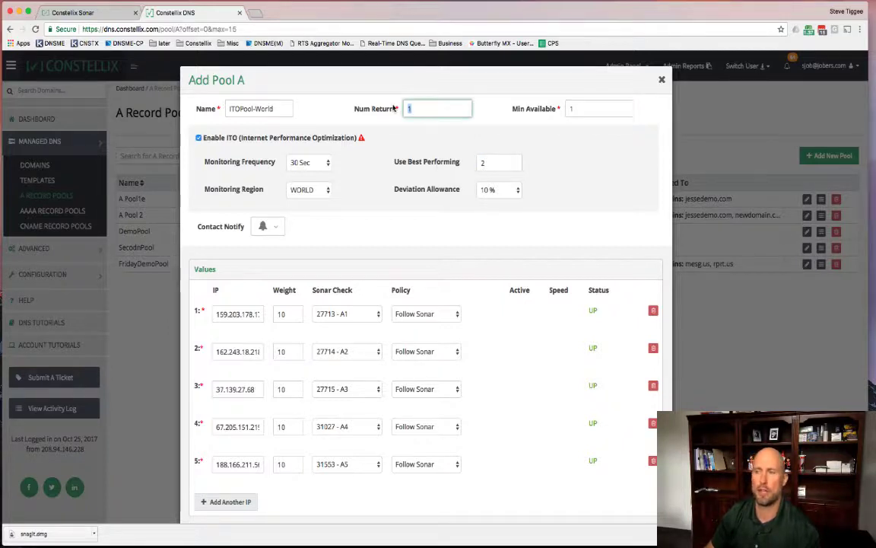
{"action": "type", "text": "2"}
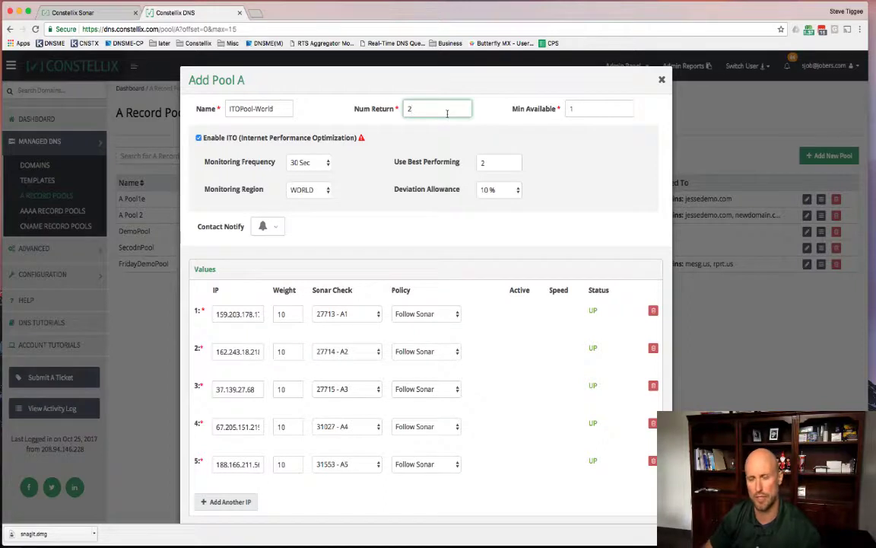
- Restore the pool's Num Return and Use Best Performing values to 1
{"action": "key", "text": "BackSpace"}
{"action": "type", "text": "1"}
{"action": "double_click", "coordinate": [482, 162]}
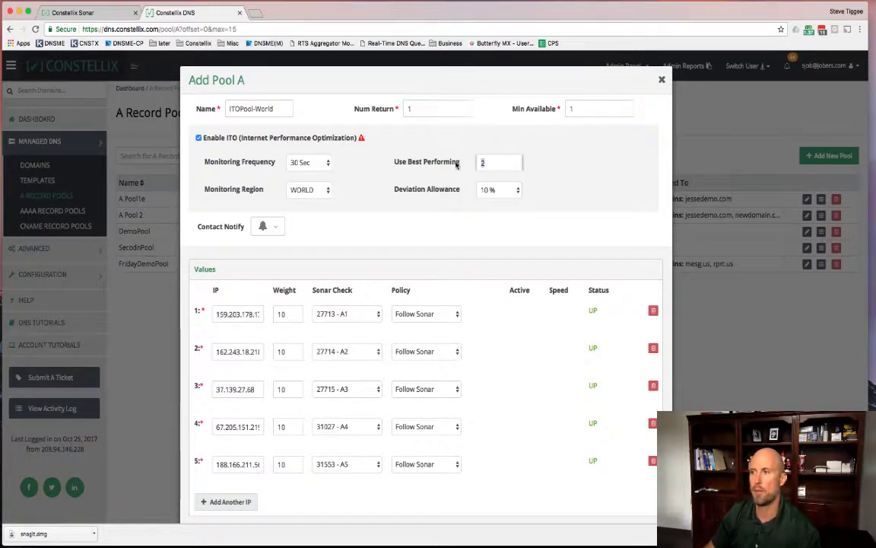
{"action": "type", "text": "1"}
{"action": "key", "text": "Tab"}
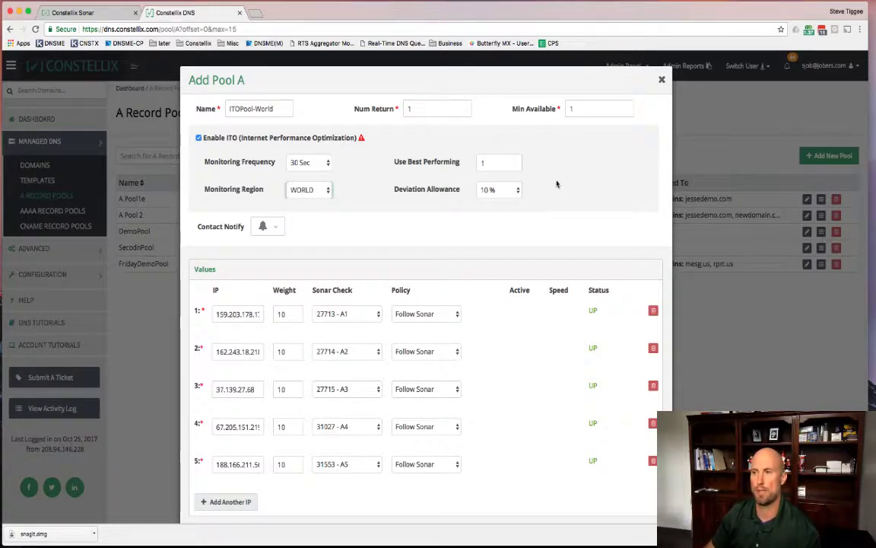
- Set the pool's Deviation Allowance to 30 %
{"action": "left_click", "coordinate": [509, 190]}
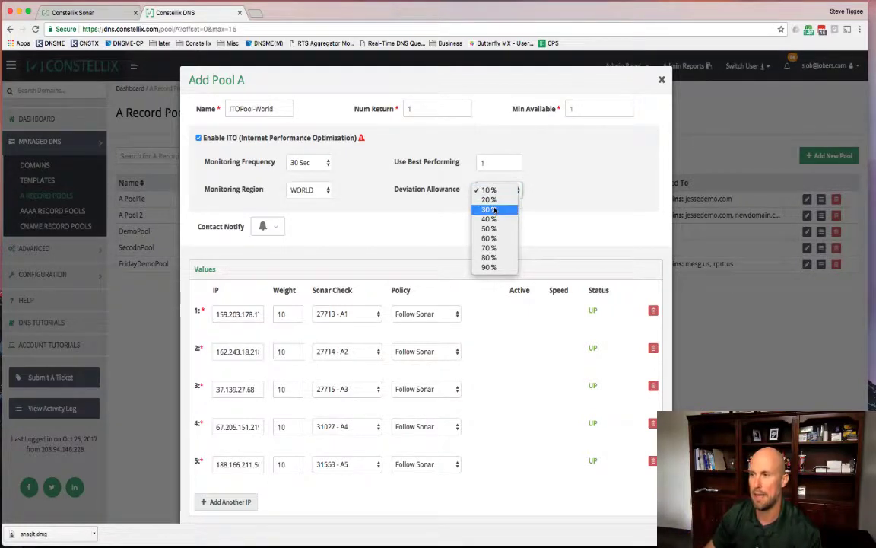
{"action": "left_click", "coordinate": [495, 209]}
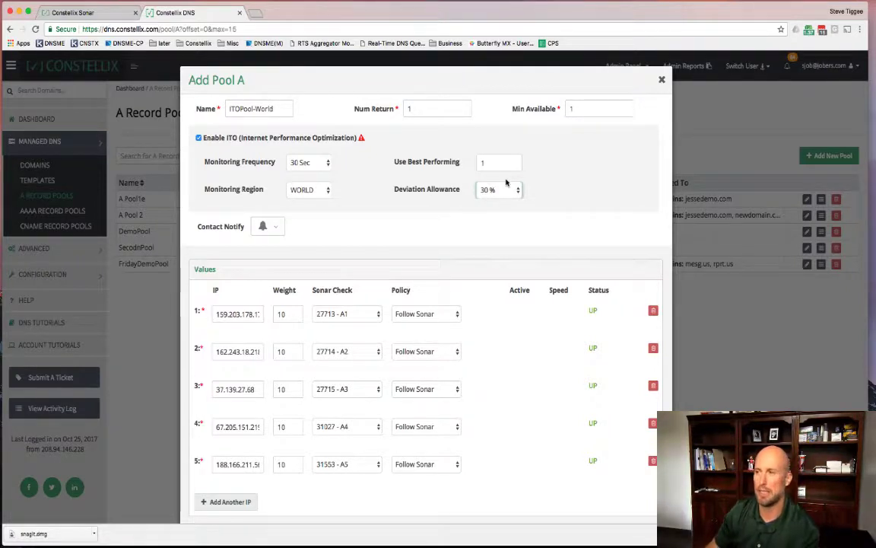
{"action": "left_click", "coordinate": [509, 189]}
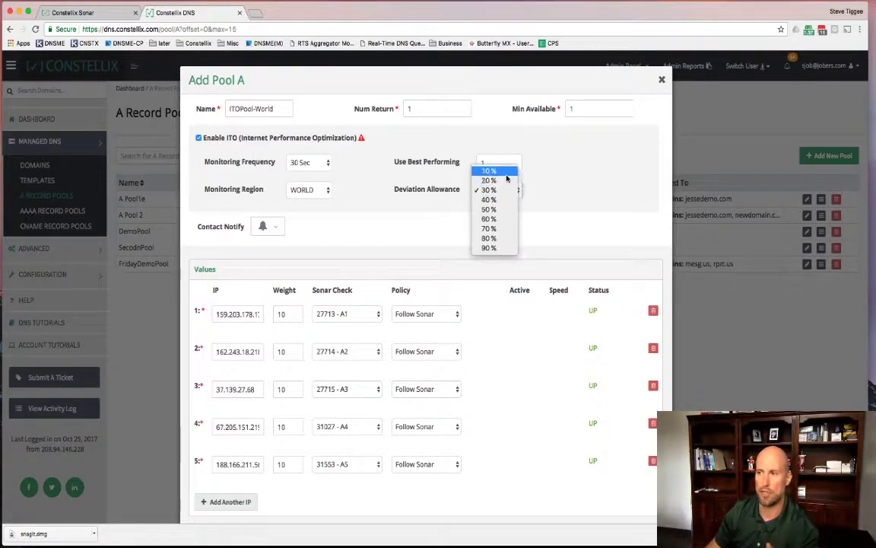
{"action": "left_click", "coordinate": [496, 190]}
{"action": "left_click", "coordinate": [501, 189]}
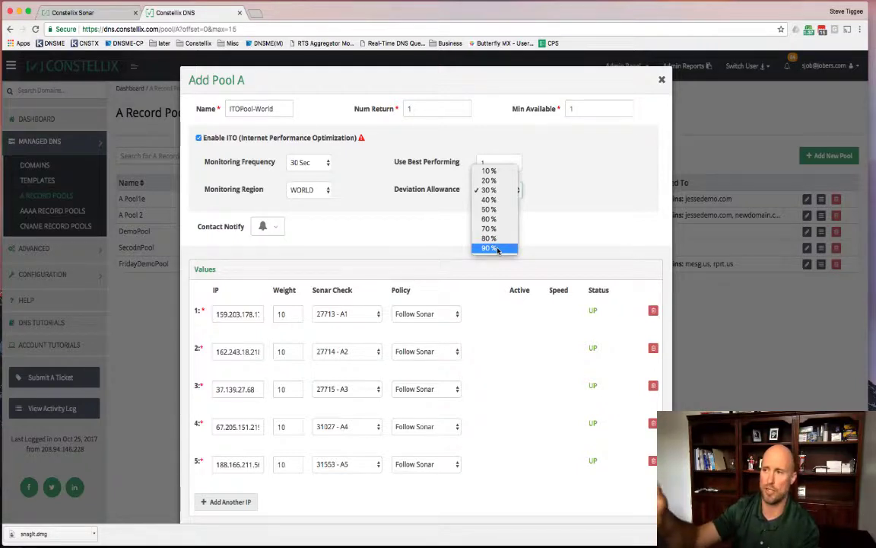
{"action": "left_click", "coordinate": [492, 189]}
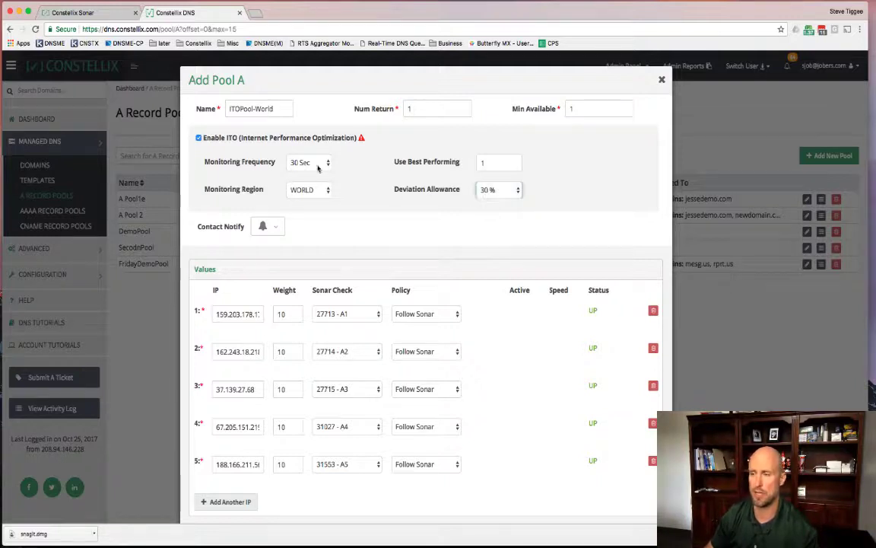
- Check the warning beside the Enable ITO option and save the new pool
{"action": "mouse_move", "coordinate": [362, 139]}
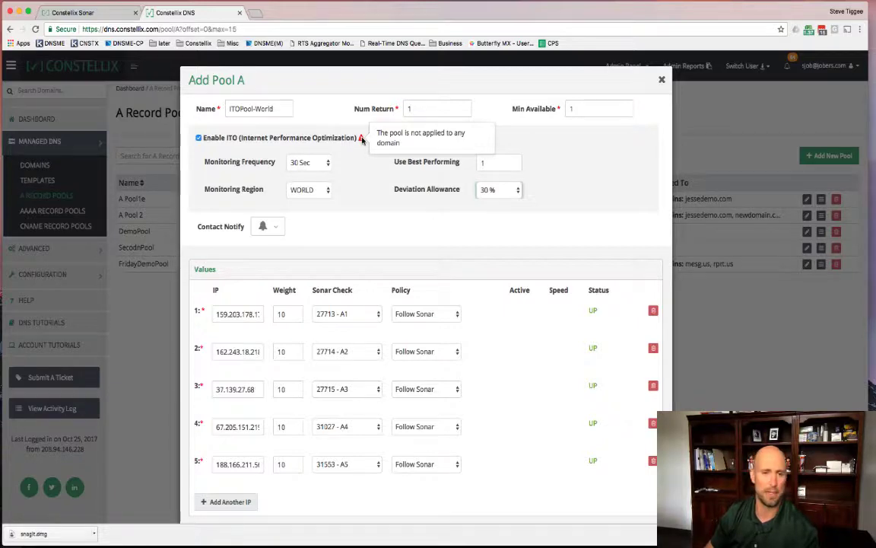
{"action": "scroll", "coordinate": [420, 303], "scroll_direction": "down", "scroll_amount": 2}
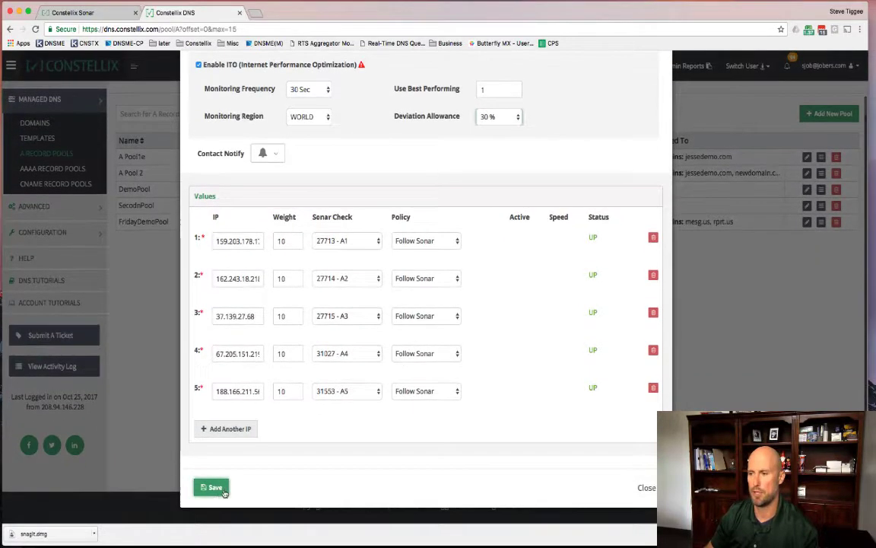
{"action": "left_click", "coordinate": [213, 491]}
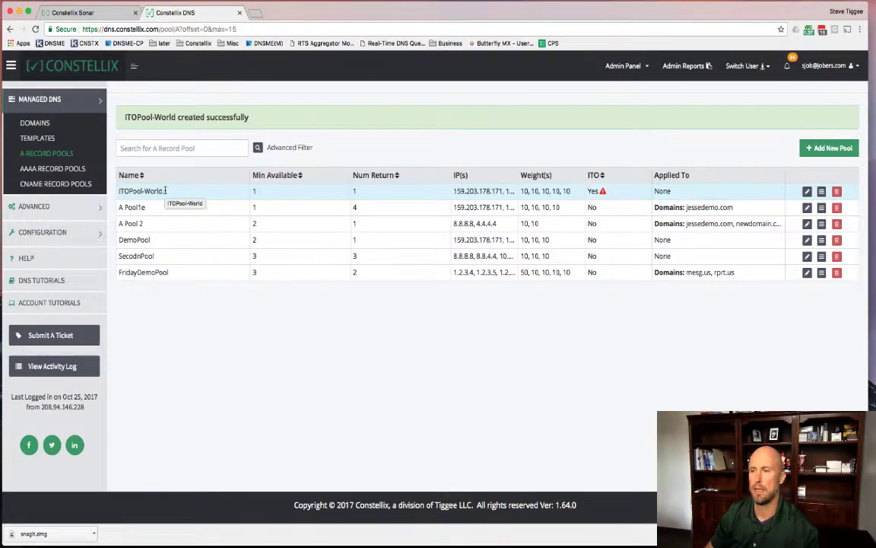
- Open the domain rprt.us and start a new A record named pool, leaving Geo Proximity at None
{"action": "left_click", "coordinate": [35, 122]}
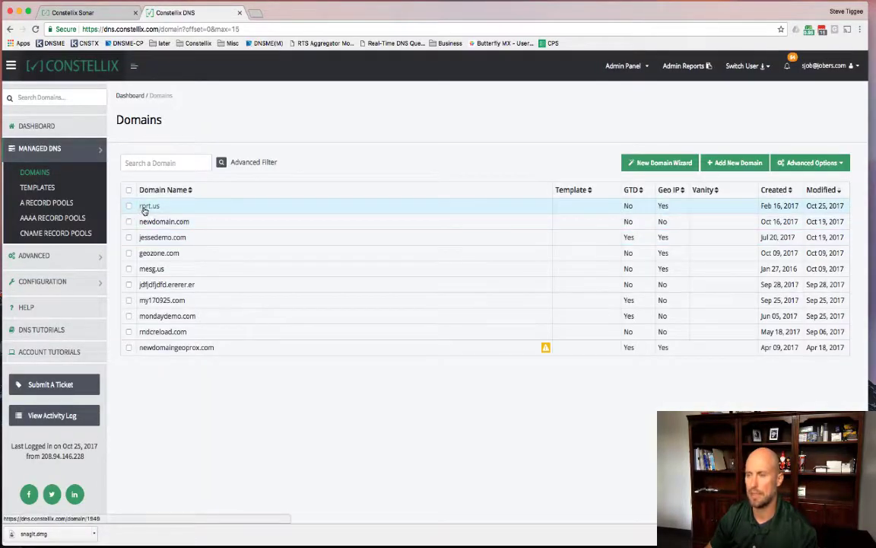
{"action": "left_click", "coordinate": [150, 207]}
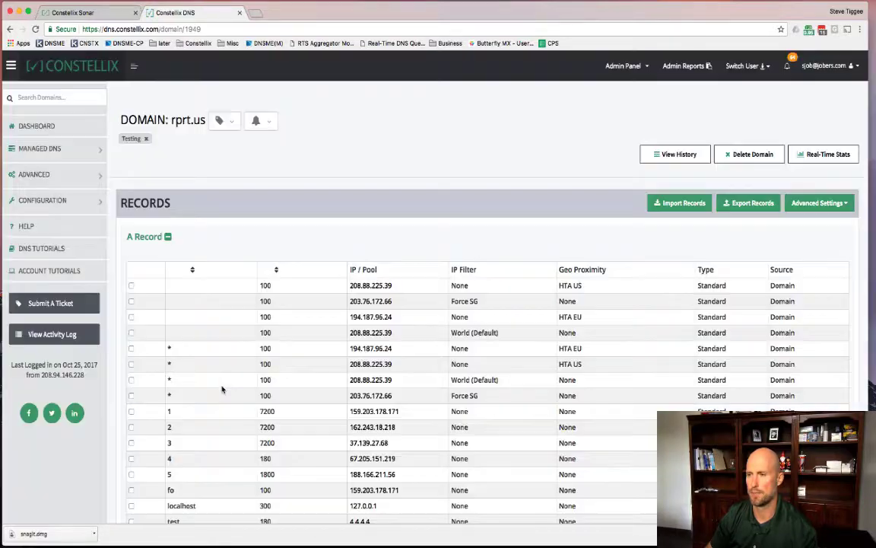
{"action": "scroll", "coordinate": [217, 442], "scroll_direction": "down", "scroll_amount": 5}
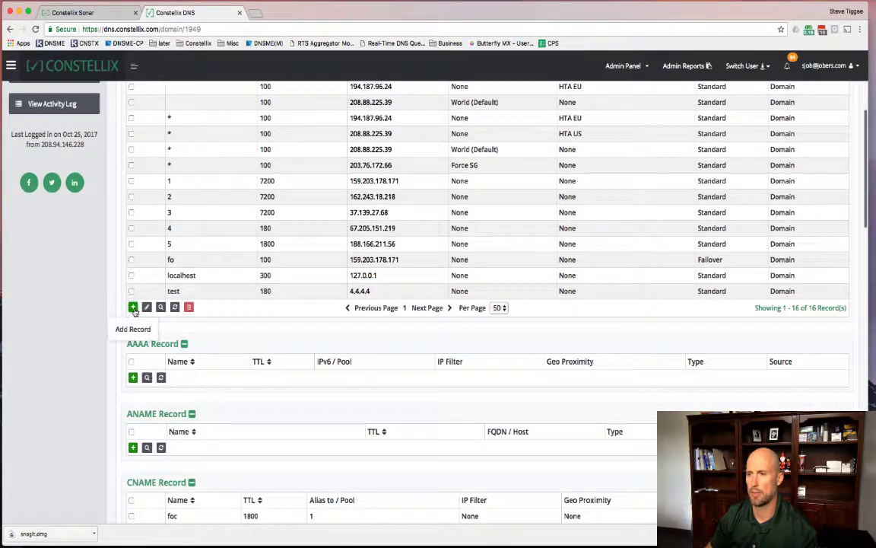
{"action": "left_click", "coordinate": [132, 307]}
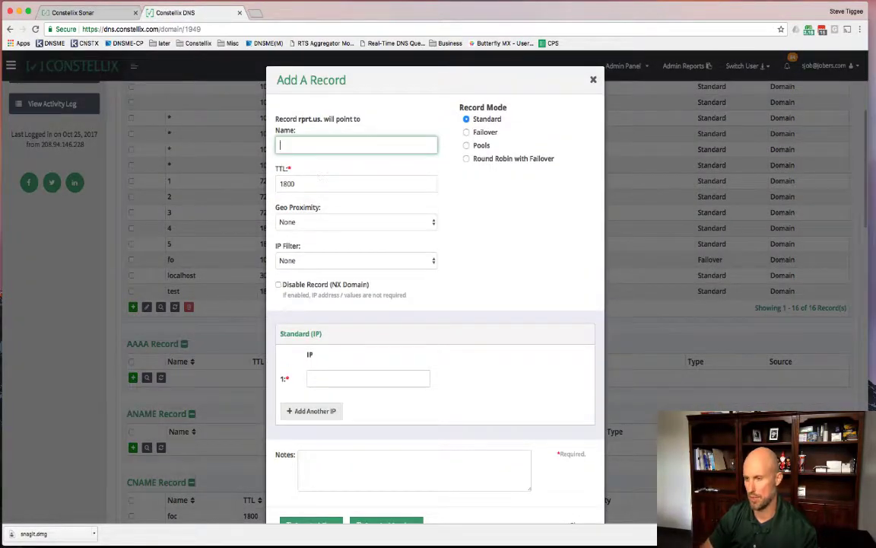
{"action": "type", "text": "pool"}
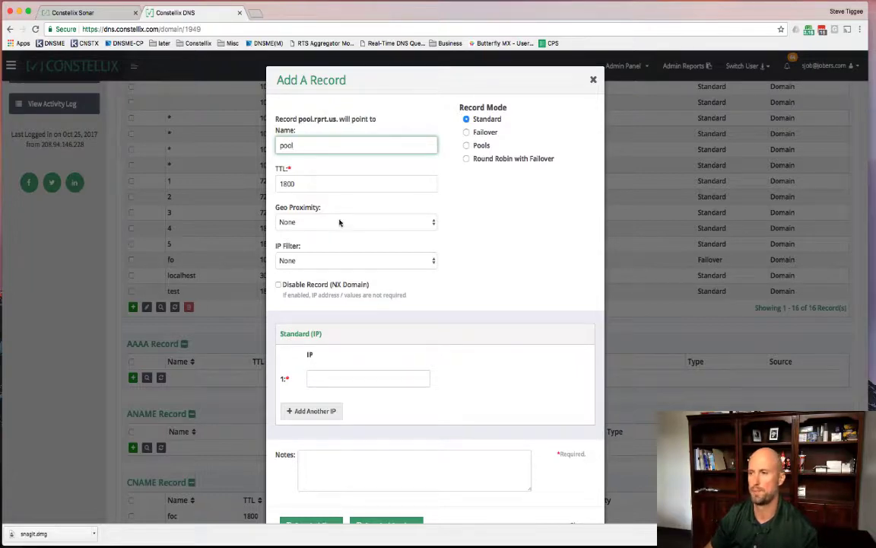
{"action": "left_click", "coordinate": [307, 222]}
{"action": "left_click", "coordinate": [308, 187]}
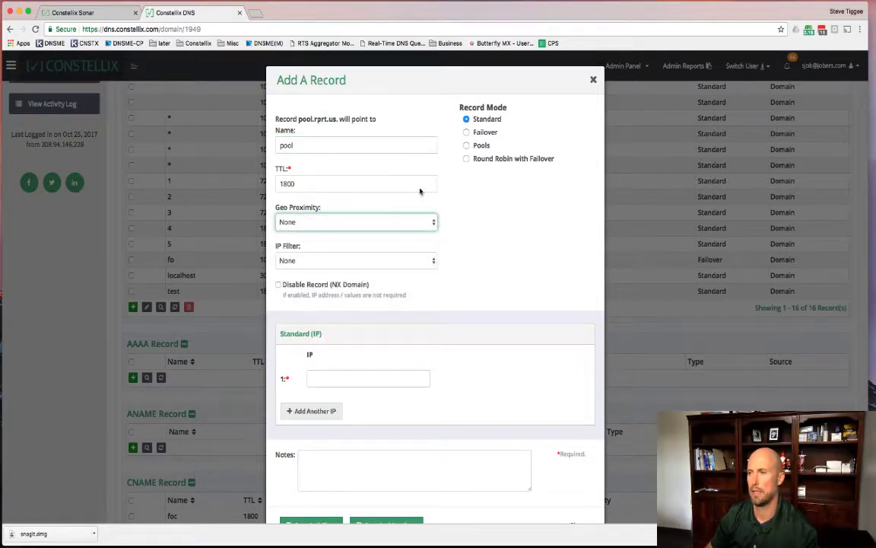
- Set the record mode to Pools, assign ITOPool-World as the first pool and save the A record
{"action": "left_click", "coordinate": [467, 146]}
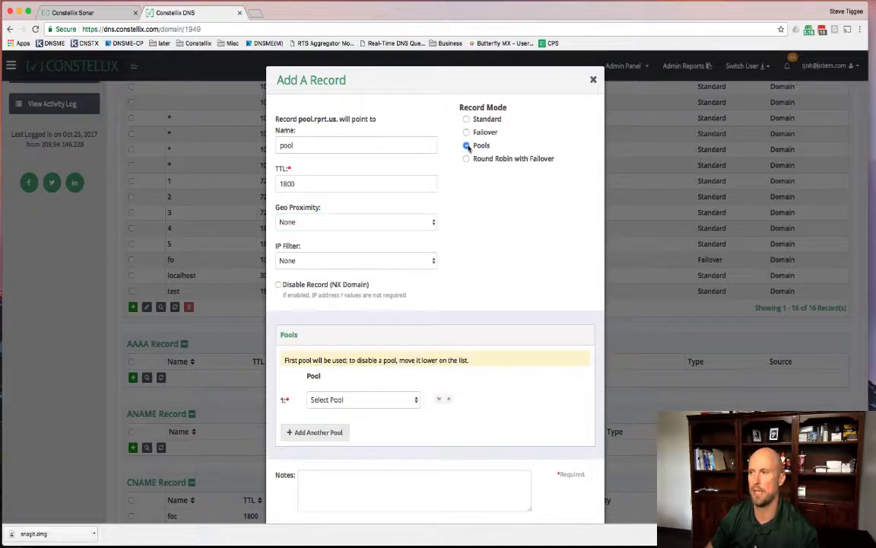
{"action": "left_click", "coordinate": [352, 399]}
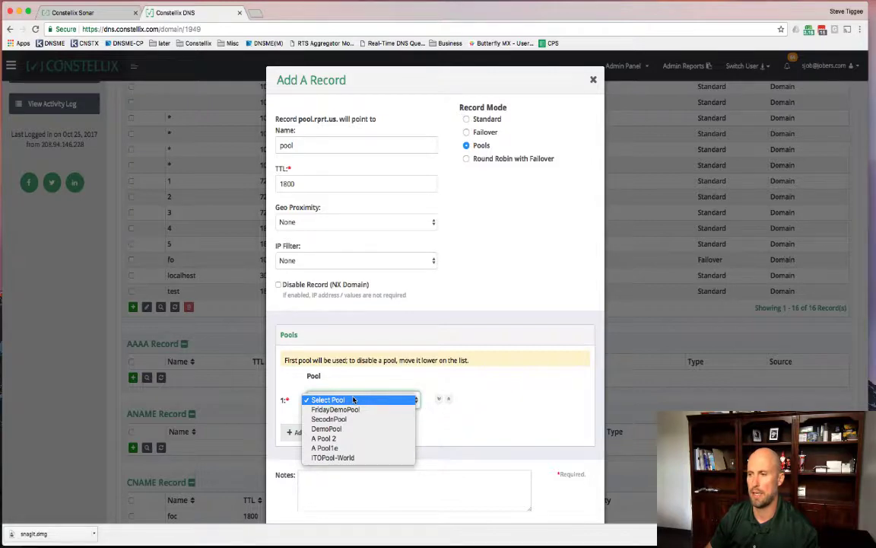
{"action": "left_click", "coordinate": [447, 432]}
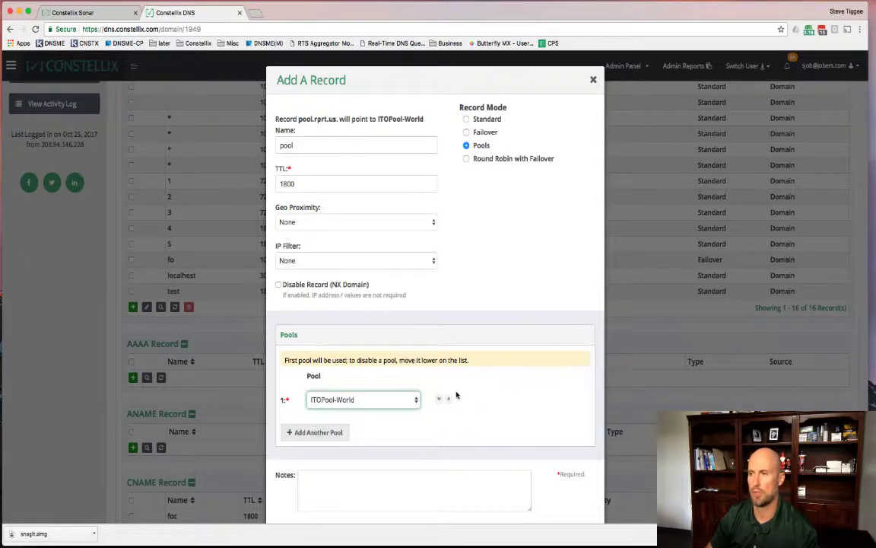
{"action": "scroll", "coordinate": [456, 394], "scroll_direction": "down", "scroll_amount": 5}
{"action": "left_click", "coordinate": [314, 488]}
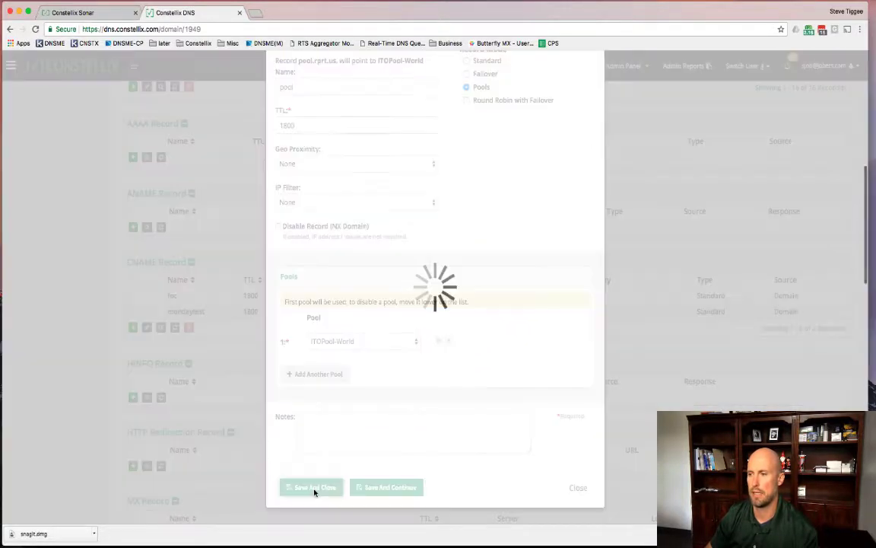
- Review the pending changes for rprt.us, commit them with the note "Applied ITO pool" and check the A record list
{"action": "scroll", "coordinate": [295, 271], "scroll_direction": "up", "scroll_amount": 3}
{"action": "scroll", "coordinate": [293, 272], "scroll_direction": "up", "scroll_amount": 10}
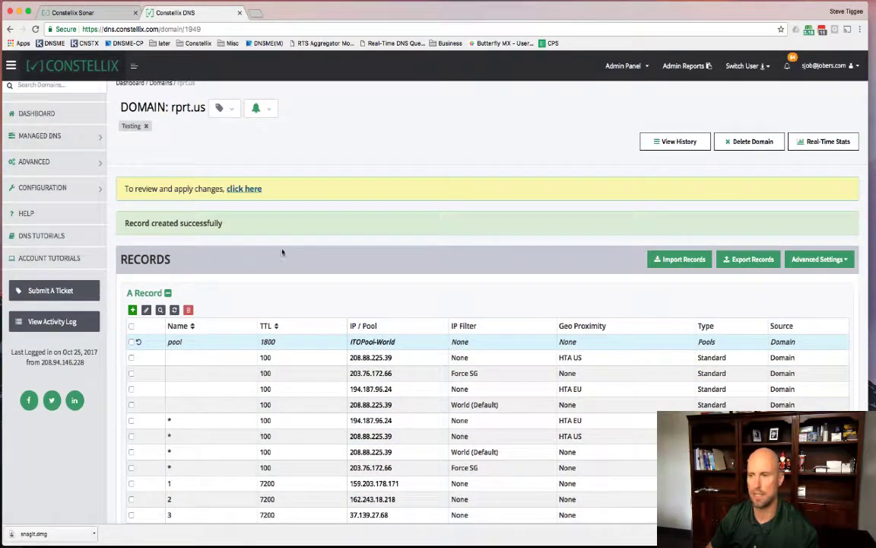
{"action": "left_click", "coordinate": [248, 188]}
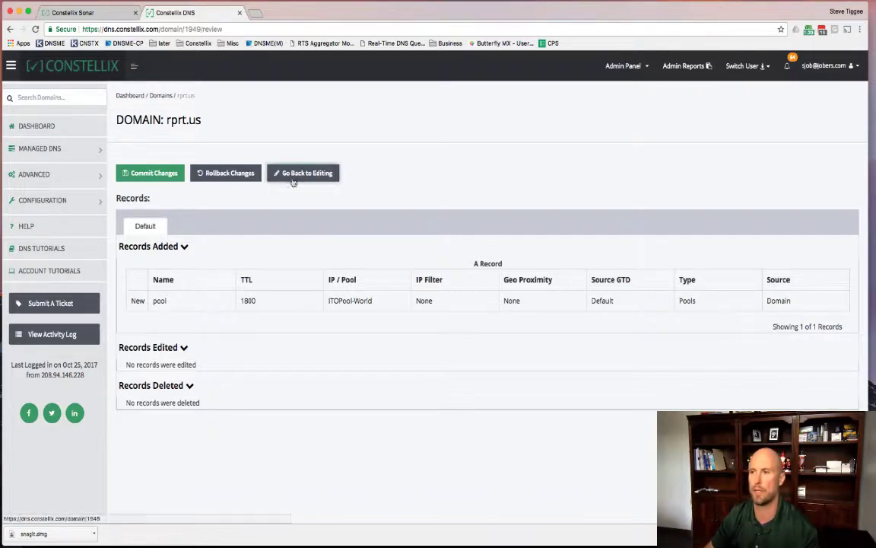
{"action": "left_click", "coordinate": [143, 173]}
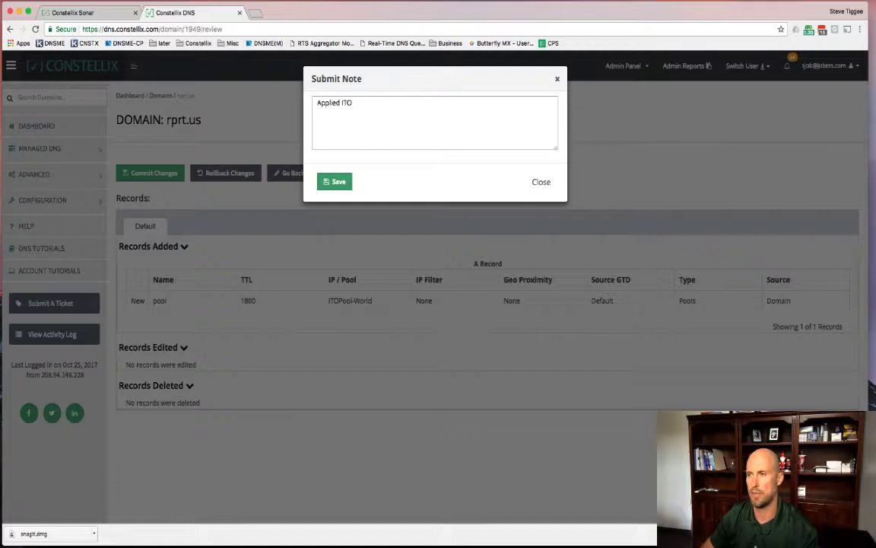
{"action": "type", "text": "Applied ITO pool"}
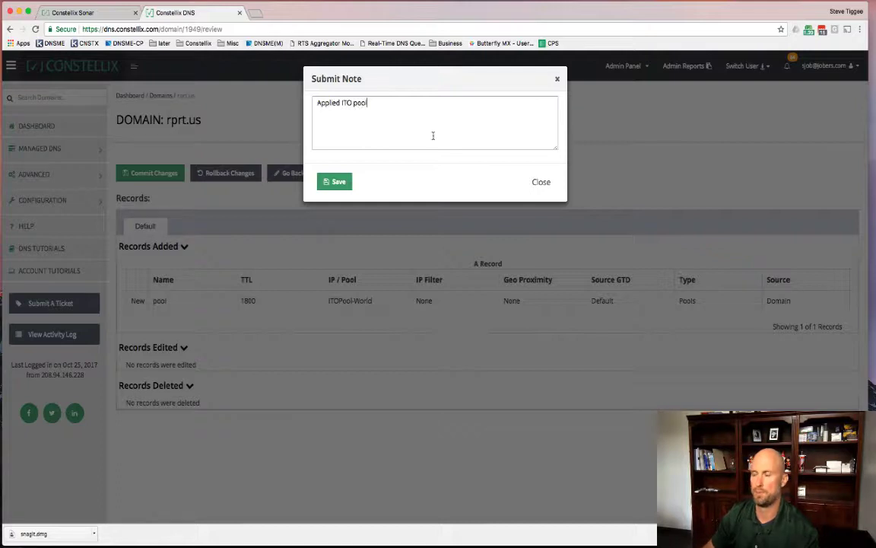
{"action": "left_click", "coordinate": [346, 182]}
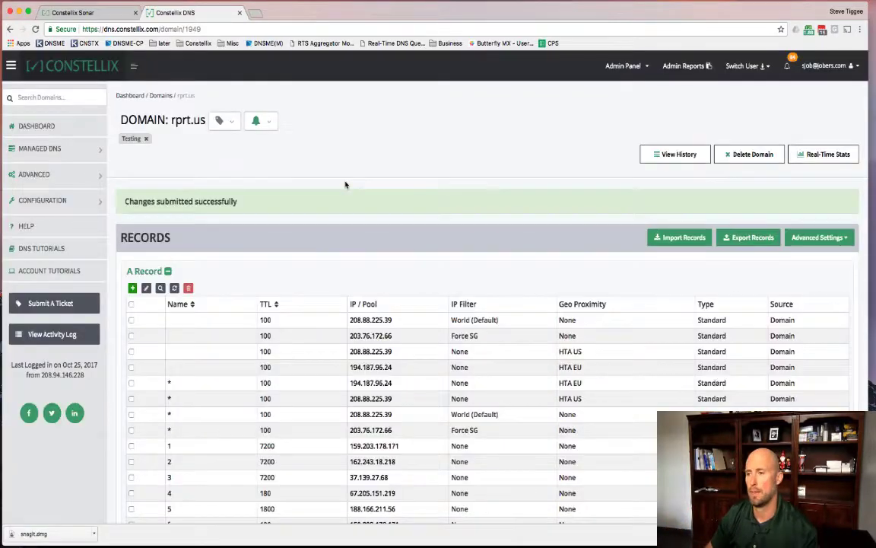
{"action": "scroll", "coordinate": [338, 274], "scroll_direction": "down", "scroll_amount": 3}
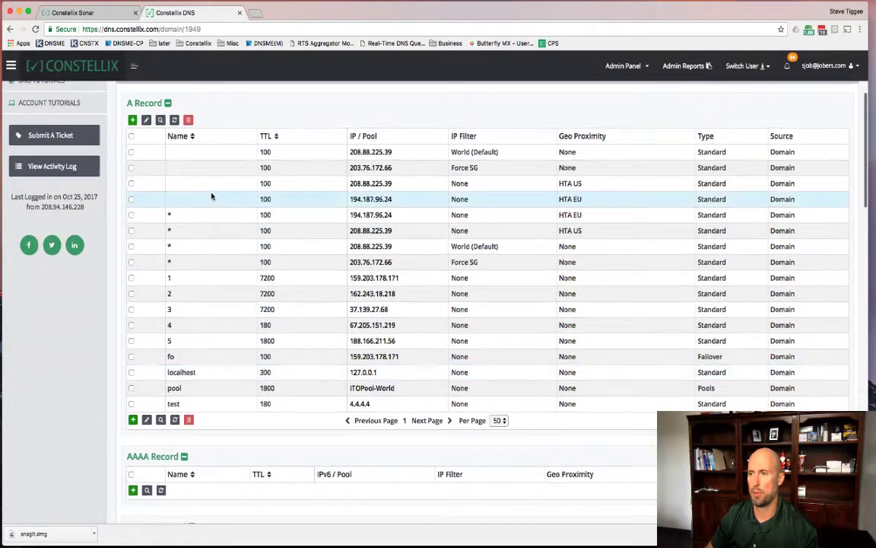
{"action": "scroll", "coordinate": [189, 173], "scroll_direction": "up", "scroll_amount": 3}
- Switch to the terminal, clear the seventh session and abandon the pending SSH login in the sixth to get a local prompt
{"action": "key", "text": "super+Tab"}
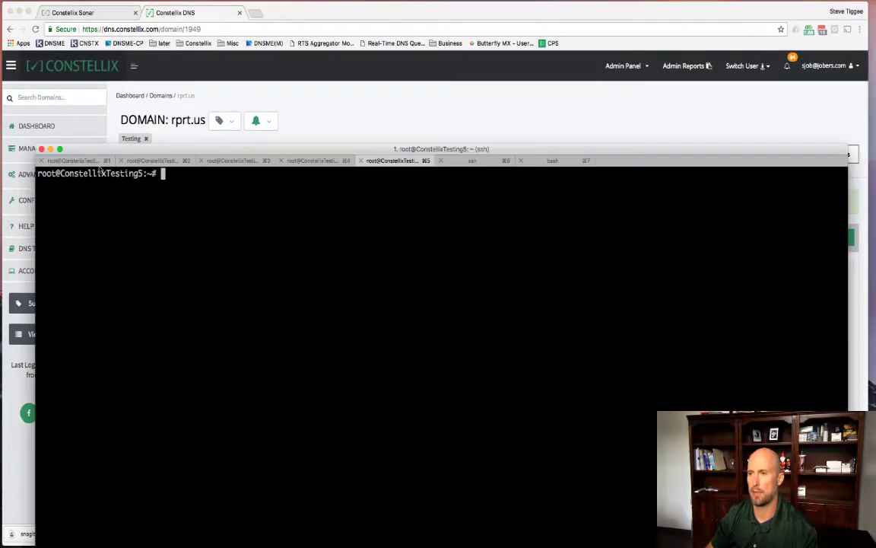
{"action": "left_click_drag", "start_coordinate": [126, 150], "coordinate": [123, 102]}
{"action": "left_click", "coordinate": [540, 111]}
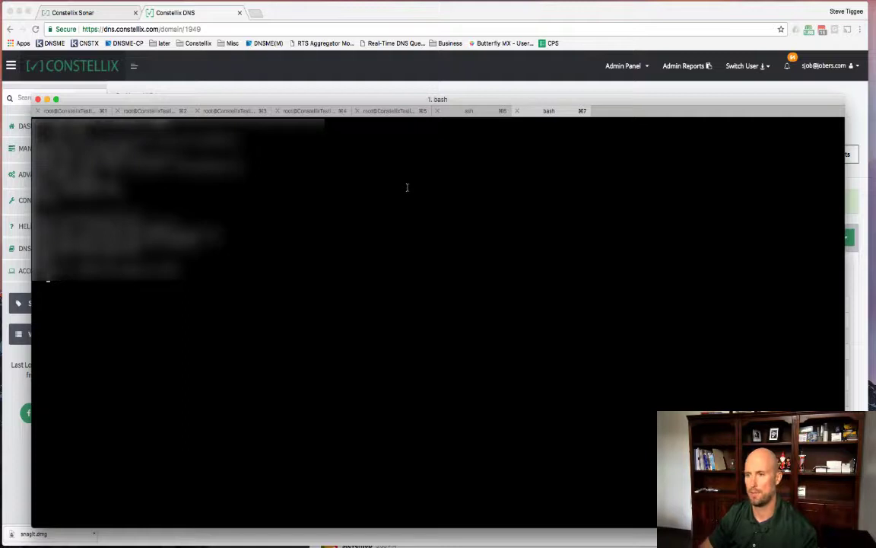
{"action": "type", "text": "clear"}
{"action": "key", "text": "Return"}
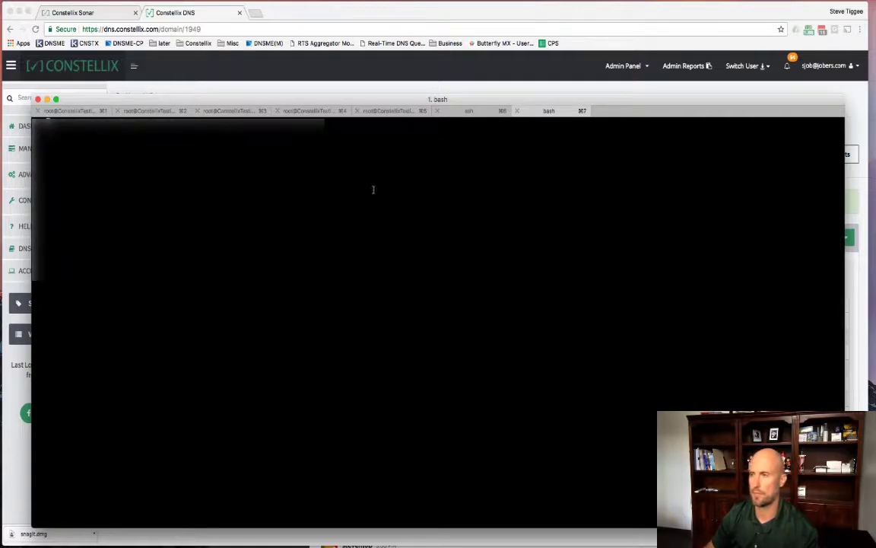
{"action": "left_click", "coordinate": [464, 112]}
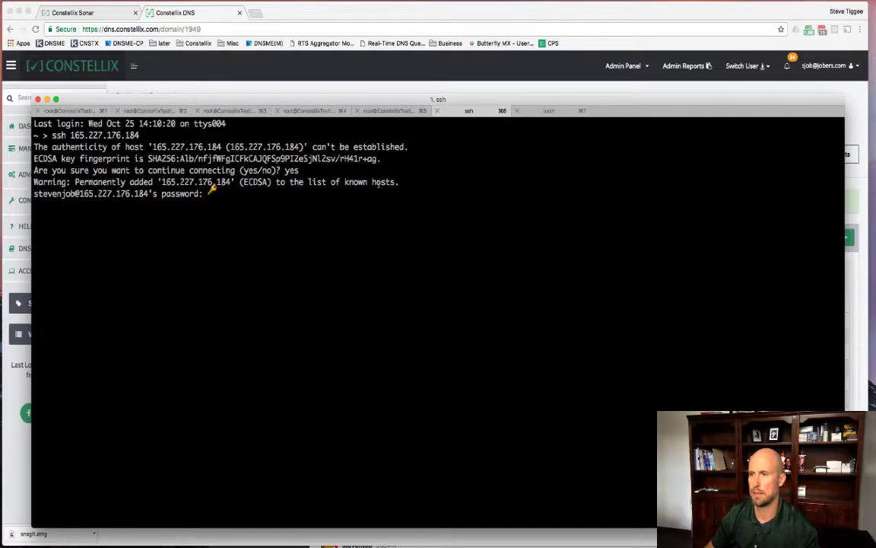
{"action": "key", "text": "Return"}
{"action": "key", "text": "Return"}
{"action": "key", "text": "Return"}
{"action": "key", "text": "Return"}
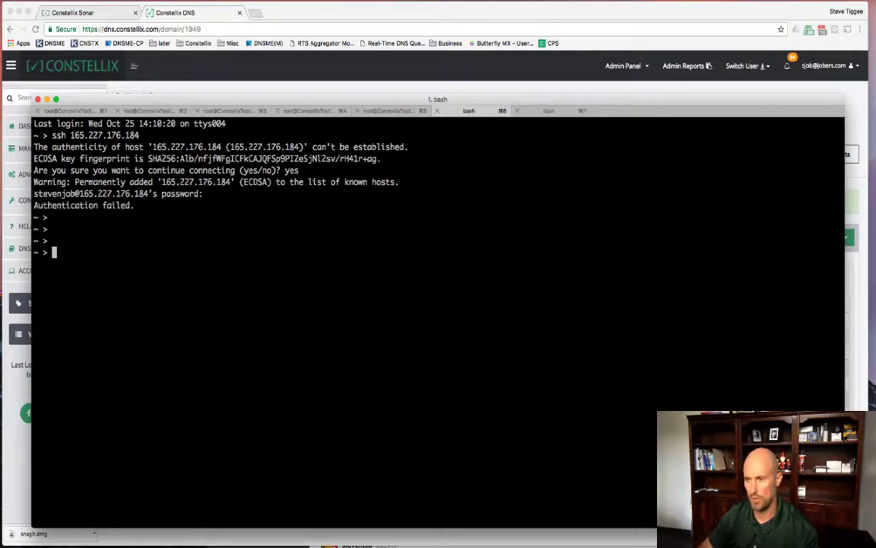
- Query pool.rprt.us against the name server ns11.constellix.com with the host command
{"action": "type", "text": "host pool."}
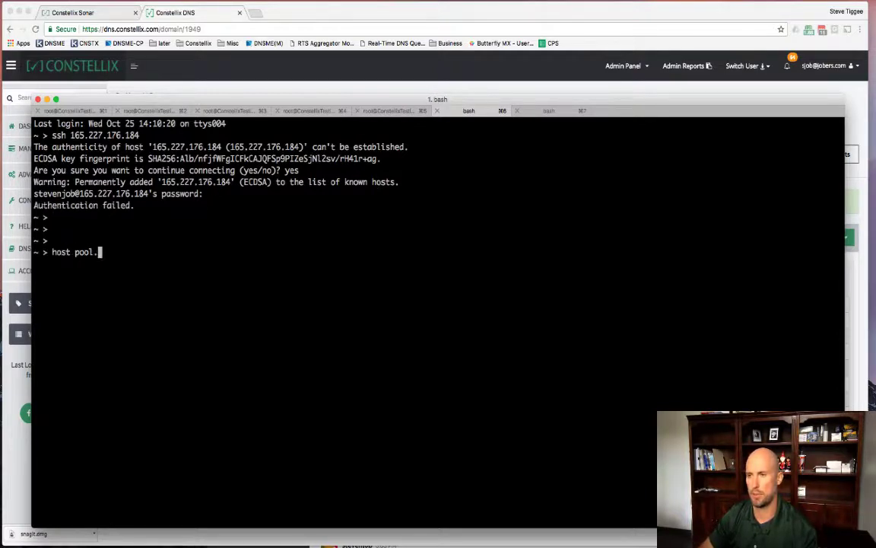
{"action": "type", "text": "rprt.us "}
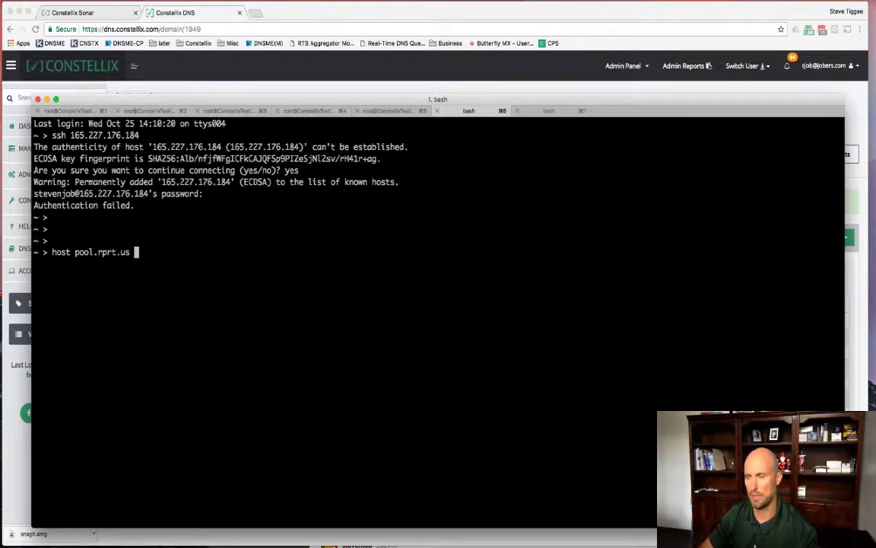
{"action": "type", "text": "1."}
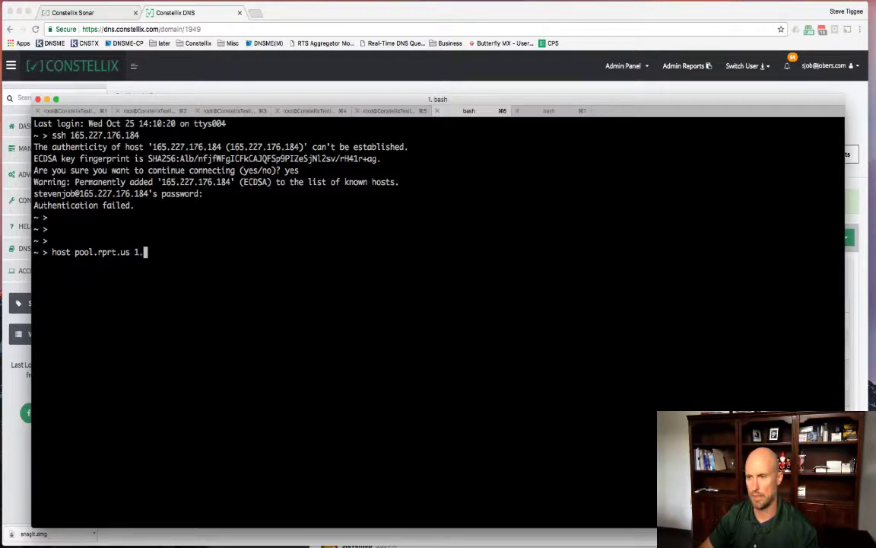
{"action": "key", "text": "BackSpace"}
{"action": "key", "text": "BackSpace"}
{"action": "type", "text": "ns11.constellix.com"}
{"action": "key", "text": "Return"}
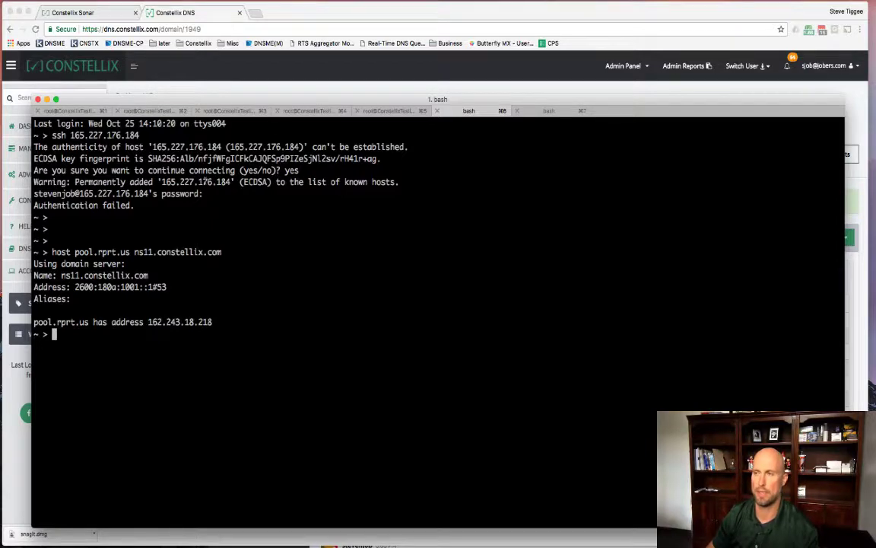
- Switch back to the browser and open the A record pool ITOPool-World to examine which IP is active and each IP's speed
{"action": "left_click_drag", "start_coordinate": [177, 99], "coordinate": [182, 113]}
{"action": "left_click", "coordinate": [238, 89]}
{"action": "left_click", "coordinate": [47, 150]}
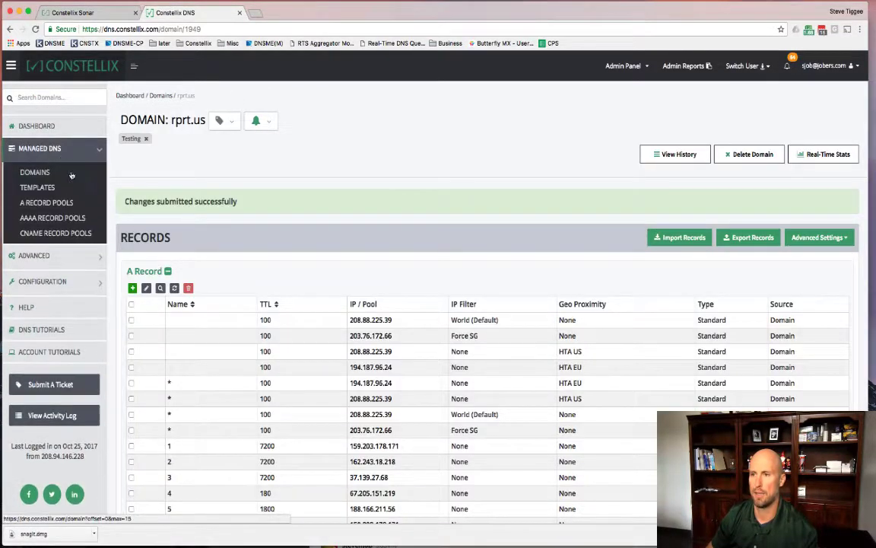
{"action": "left_click", "coordinate": [38, 186]}
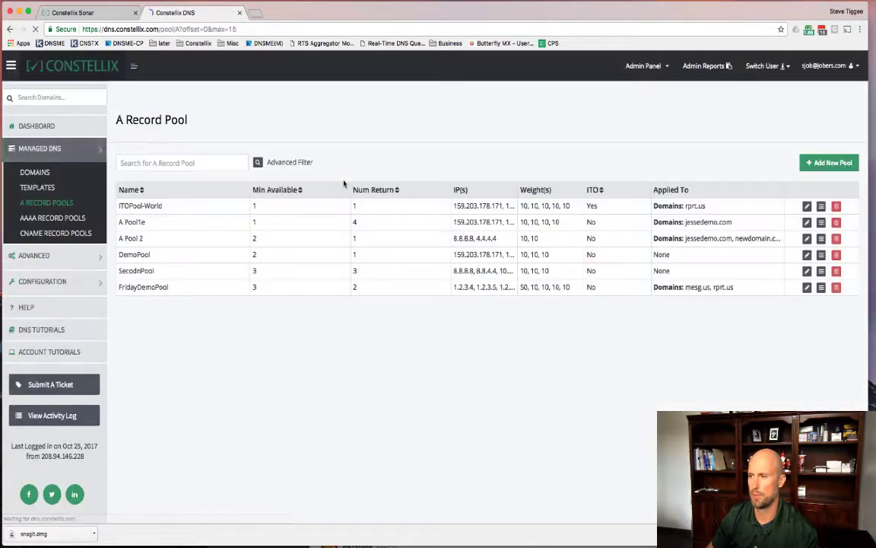
{"action": "left_click", "coordinate": [141, 204]}
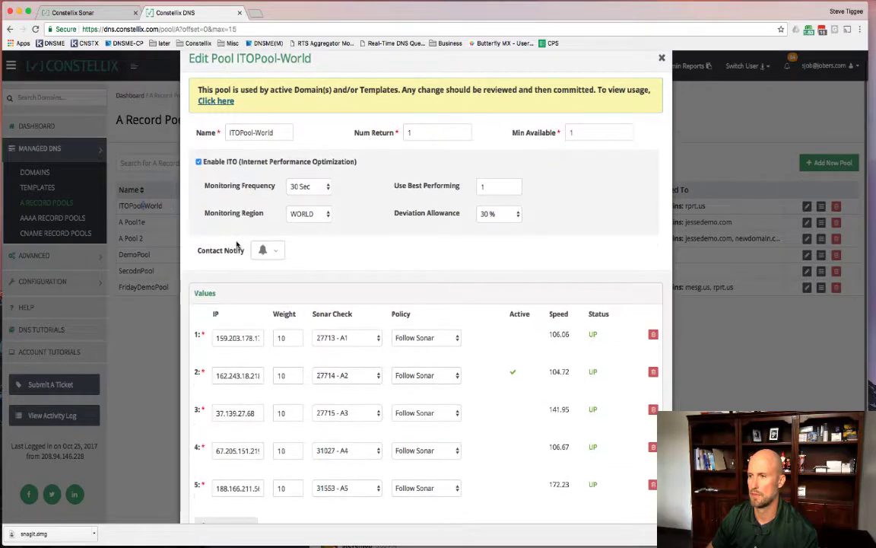
{"action": "scroll", "coordinate": [342, 352], "scroll_direction": "down", "scroll_amount": 2}
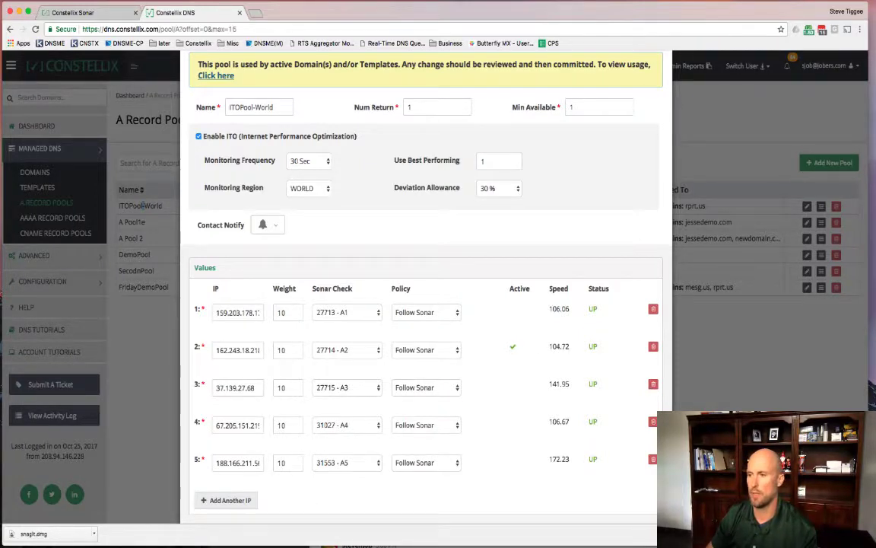
- In the terminal session for ConstellixTesting2, add a 400 ms network delay with "tc qdisc add dev eth0 root netem delay 400ms"
{"action": "left_click", "coordinate": [335, 546]}
{"action": "left_click", "coordinate": [144, 127]}
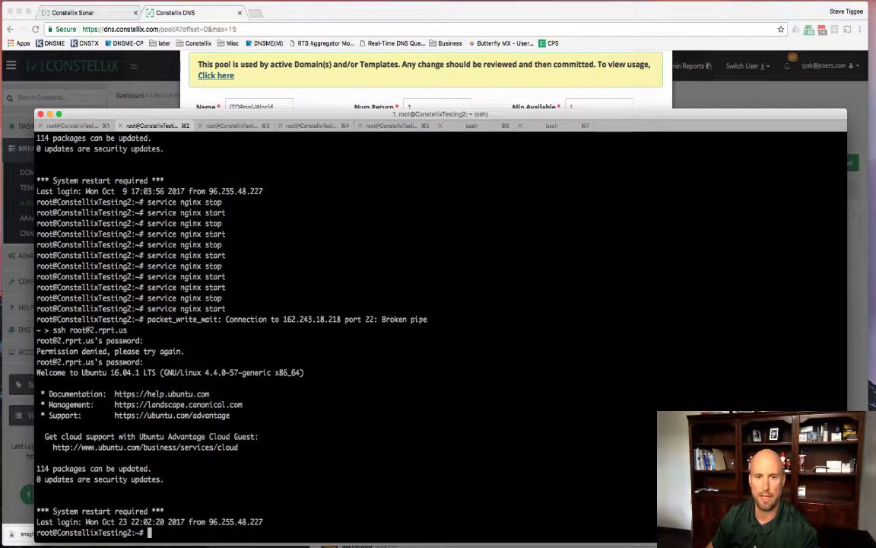
{"action": "key", "text": "super+Tab"}
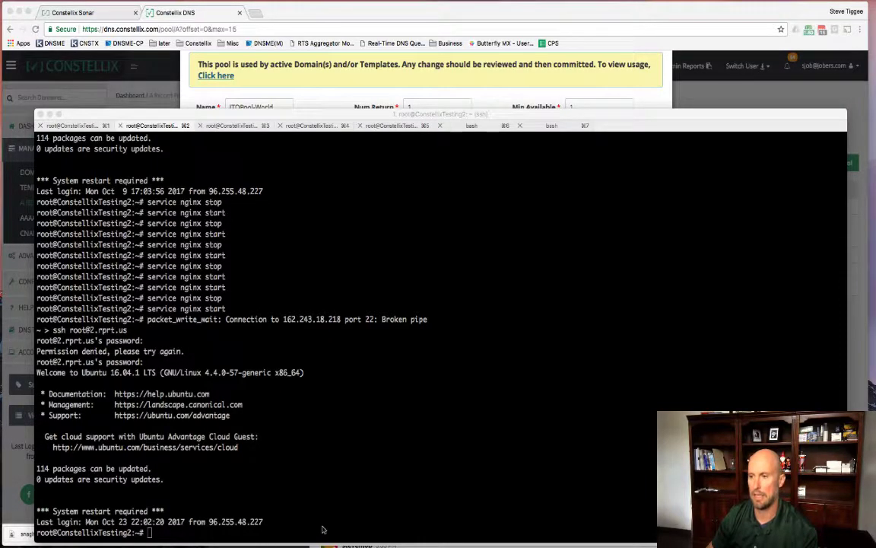
{"action": "key", "text": "super+Tab"}
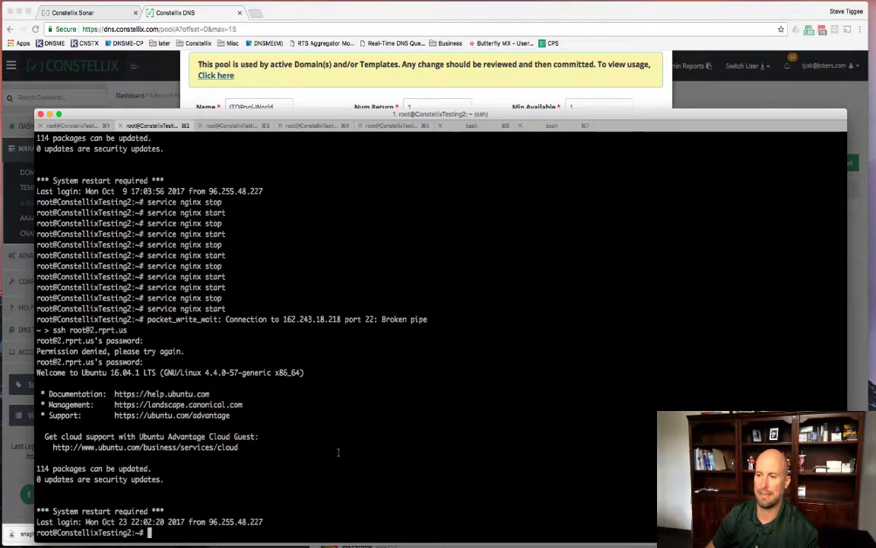
{"action": "type", "text": "tc qdisc add dev eth0 root netem delay 400ms"}
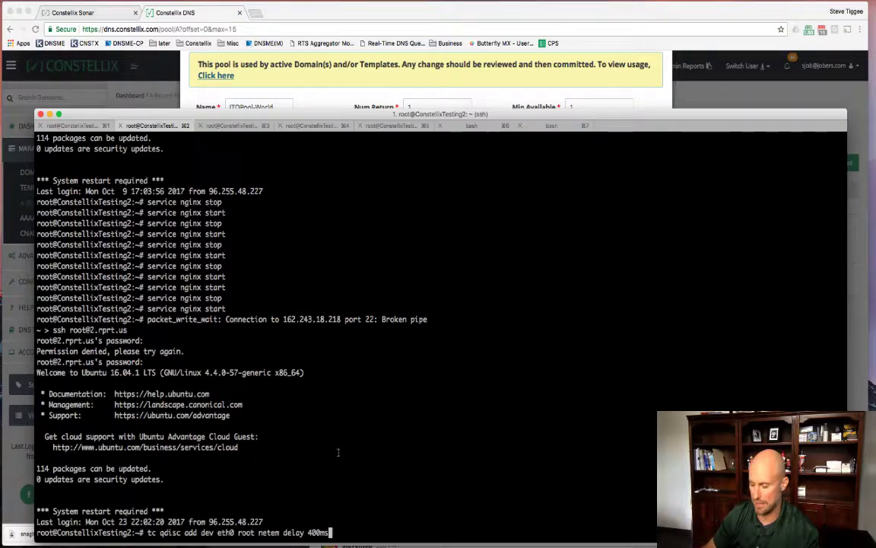
{"action": "key", "text": "Return"}
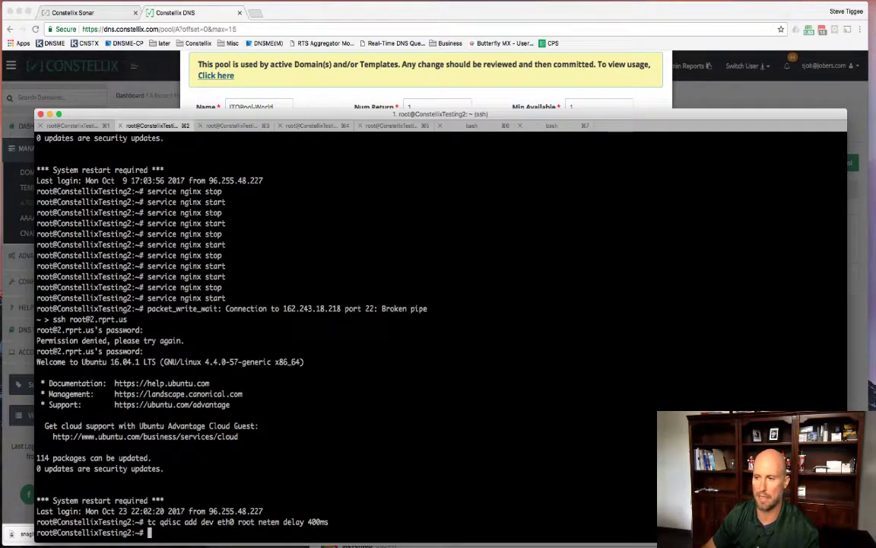
{"action": "key", "text": "Return"}
{"action": "key", "text": "Return"}
{"action": "key", "text": "Return"}
{"action": "key", "text": "Return"}
{"action": "key", "text": "Return"}
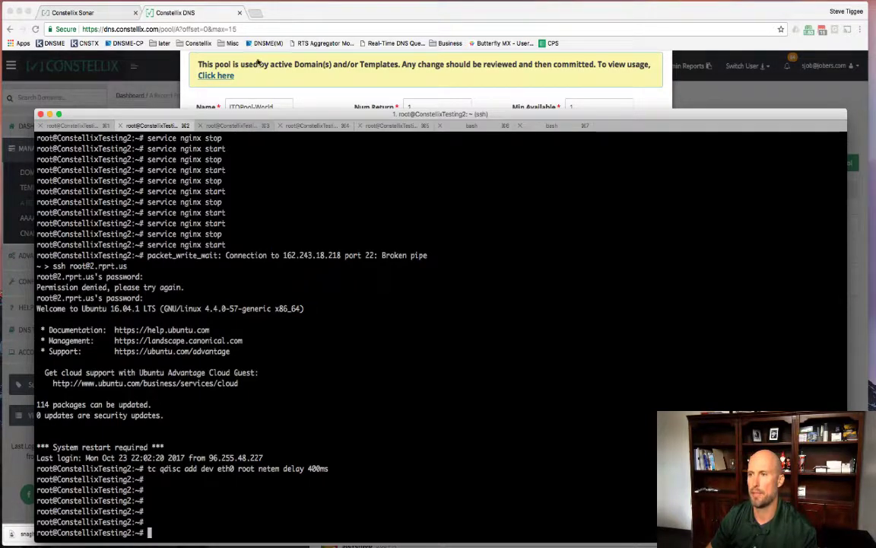
- Return to the browser, close the ITOPool-World editor and examine the latest response times of check A2 in Constellix Sonar
{"action": "left_click", "coordinate": [227, 81]}
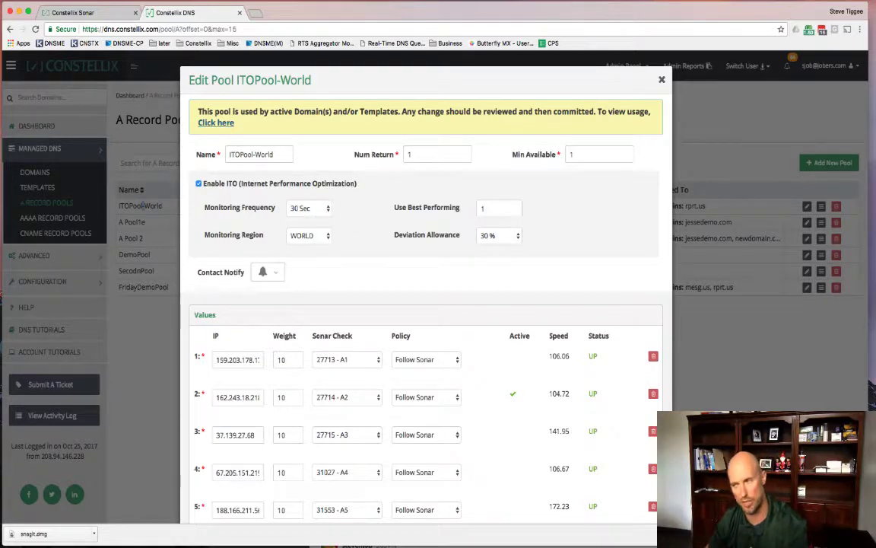
{"action": "left_click", "coordinate": [661, 79]}
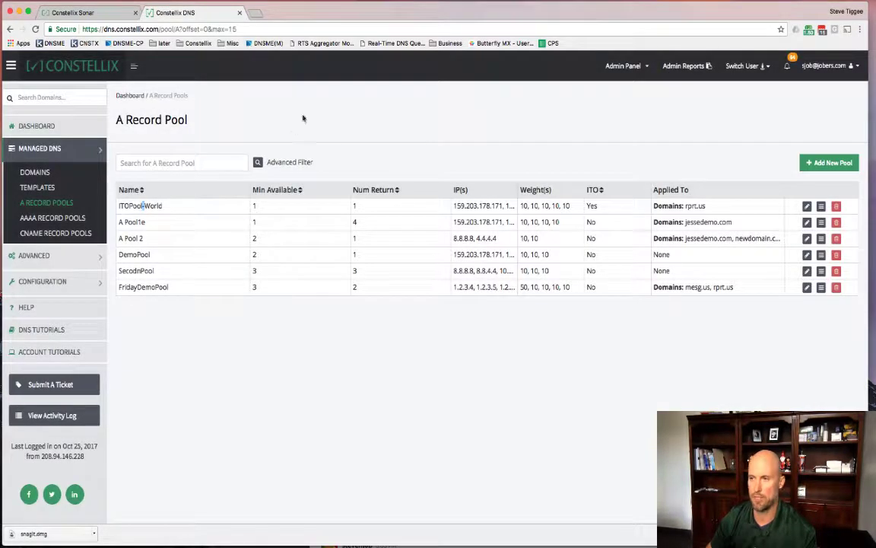
{"action": "left_click", "coordinate": [84, 13]}
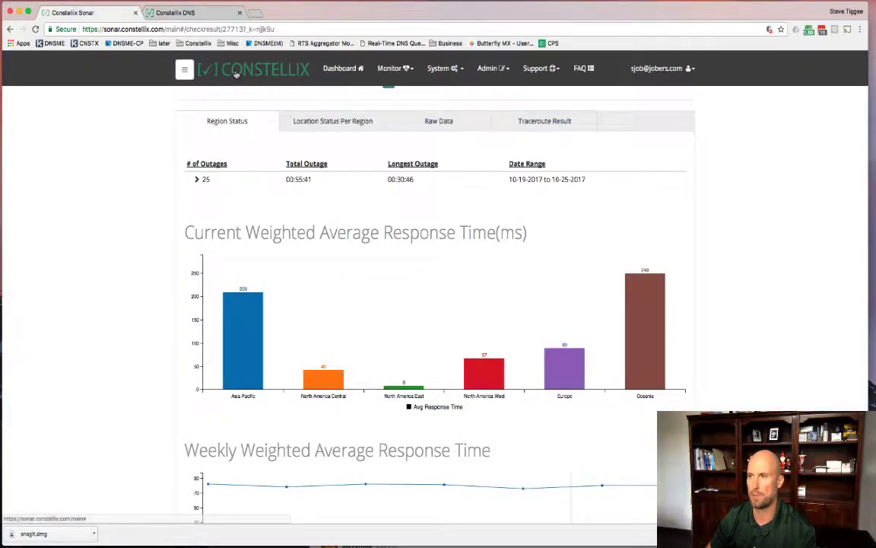
{"action": "left_click", "coordinate": [278, 150]}
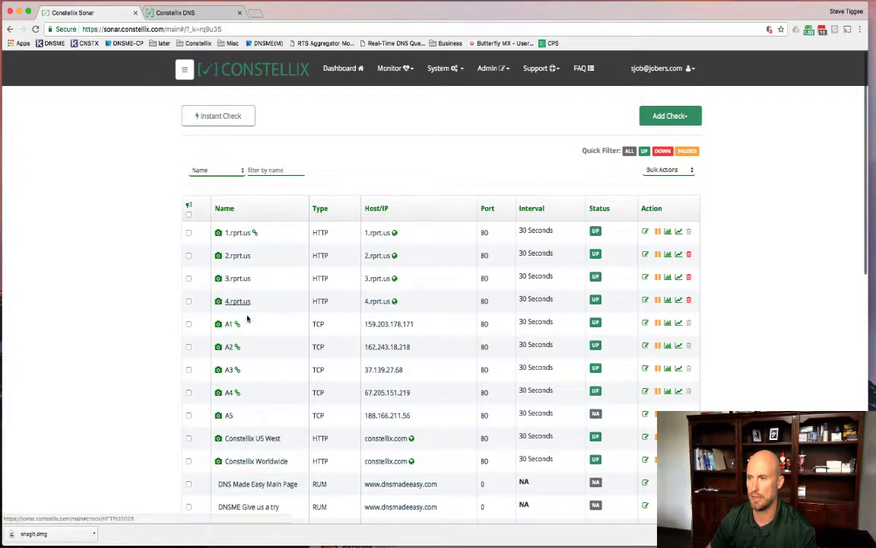
{"action": "left_click", "coordinate": [219, 347]}
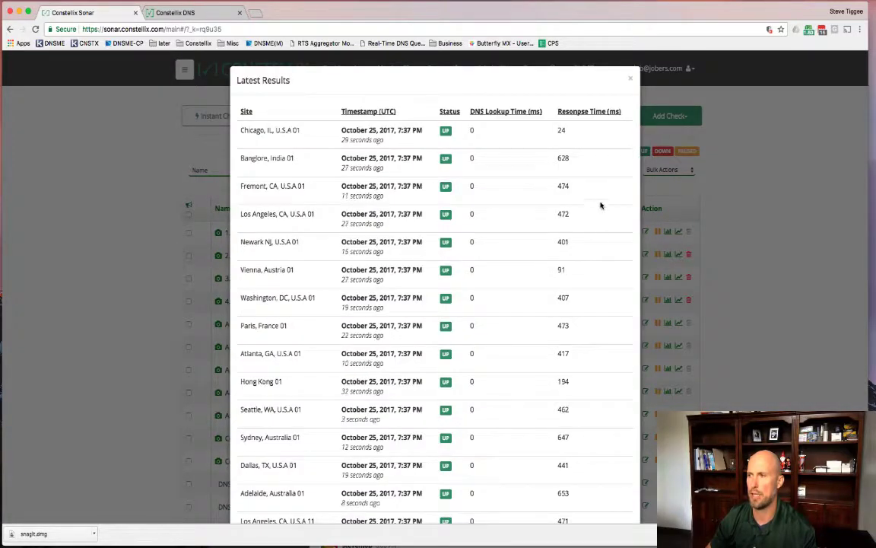
{"action": "left_click_drag", "start_coordinate": [577, 160], "coordinate": [560, 158]}
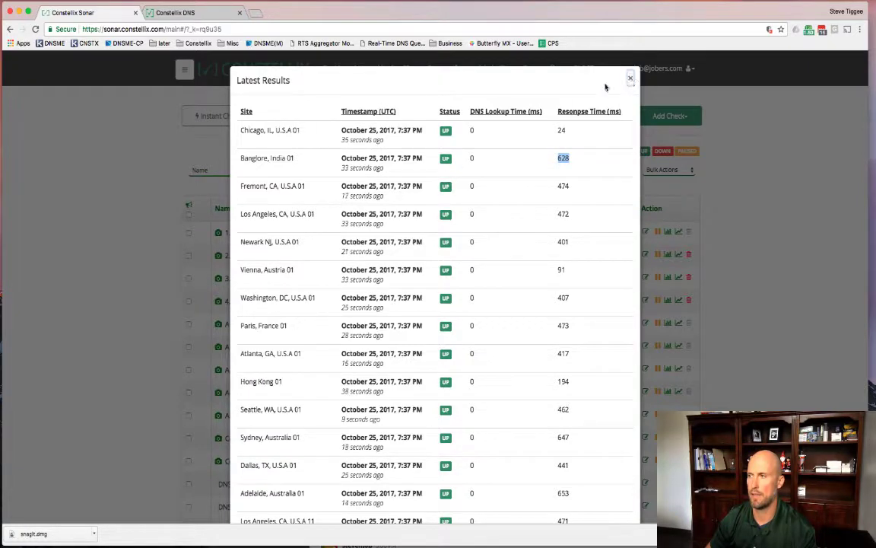
{"action": "left_click", "coordinate": [632, 73]}
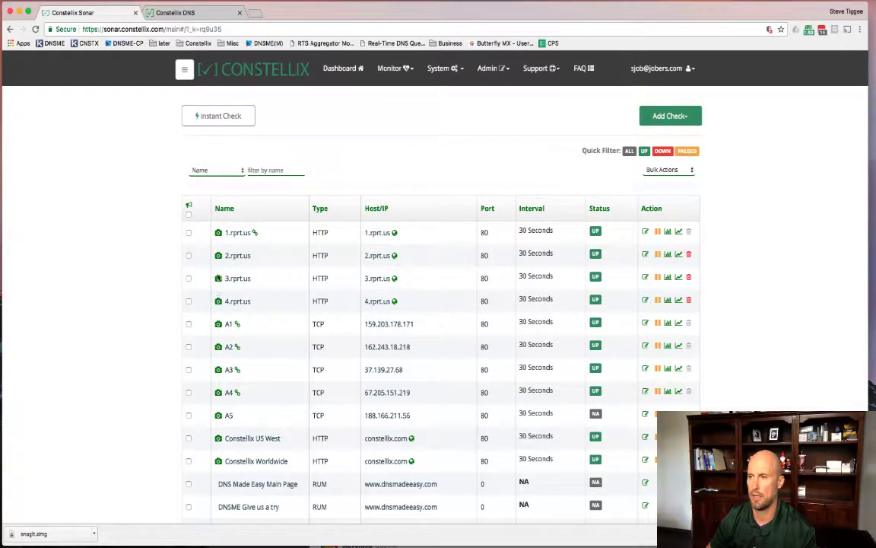
- Reopen the latest results of check A2 and compare the refreshed response times across the monitoring sites
{"action": "left_click", "coordinate": [218, 372]}
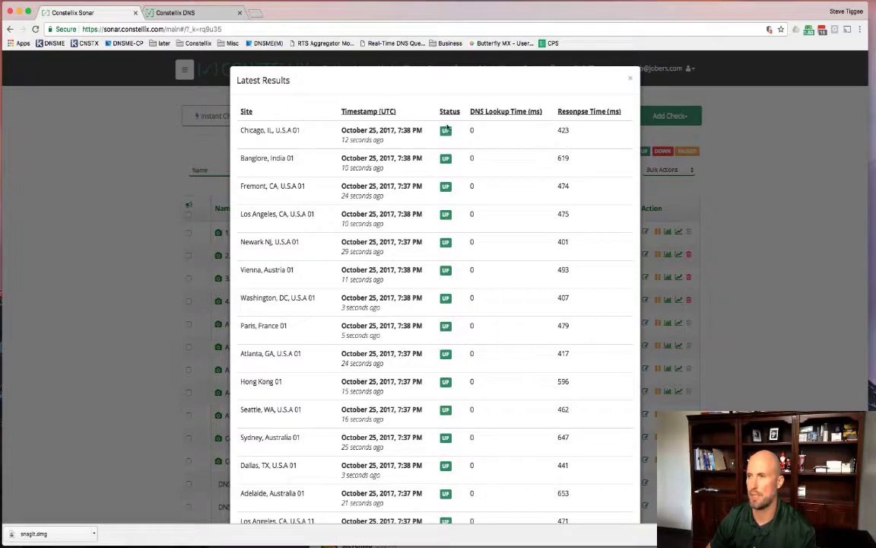
{"action": "scroll", "coordinate": [579, 309], "scroll_direction": "down", "scroll_amount": 5}
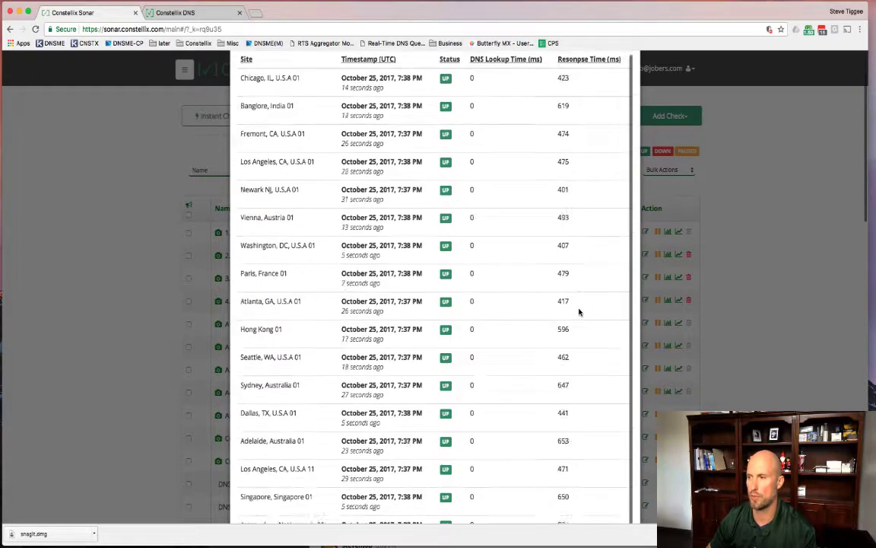
{"action": "scroll", "coordinate": [579, 311], "scroll_direction": "down", "scroll_amount": 1}
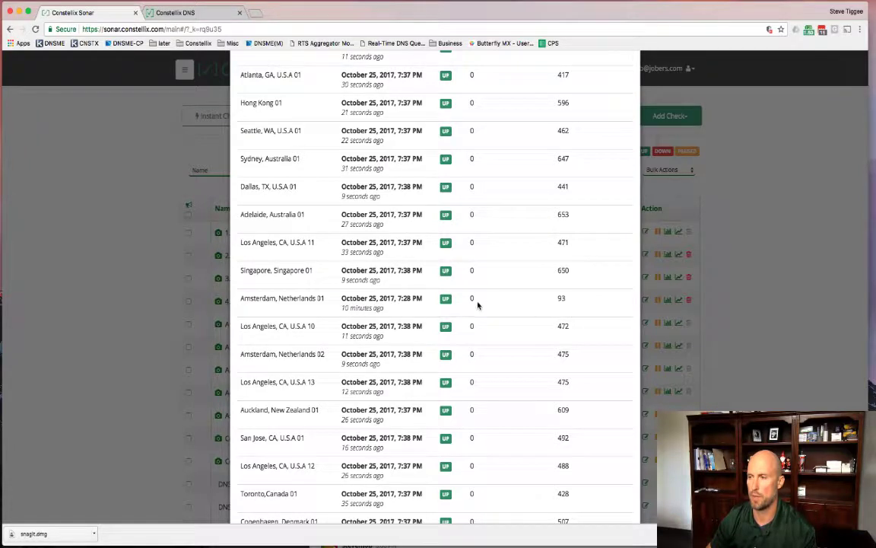
- Examine the response times of check A2 across the remaining monitoring sites and close its latest results
{"action": "left_click_drag", "start_coordinate": [478, 306], "coordinate": [359, 299]}
{"action": "scroll", "coordinate": [422, 305], "scroll_direction": "down", "scroll_amount": 3}
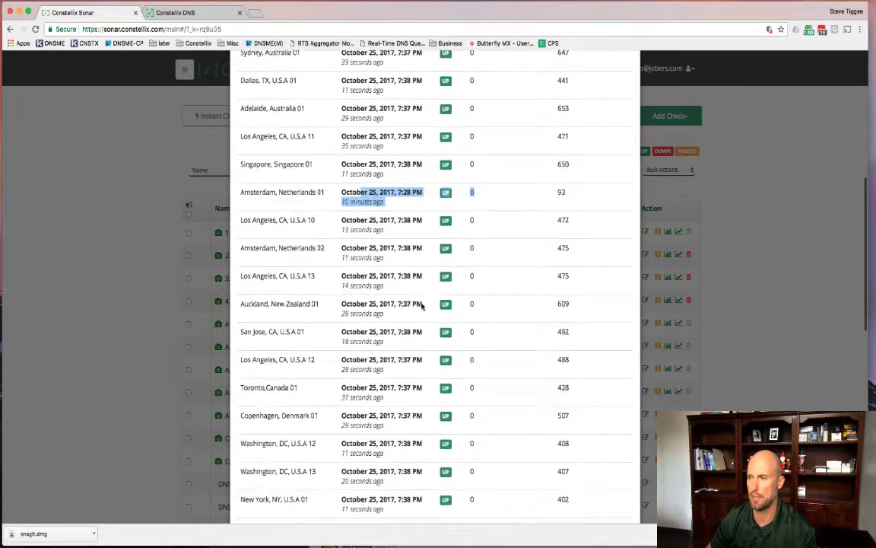
{"action": "scroll", "coordinate": [422, 305], "scroll_direction": "down", "scroll_amount": 4}
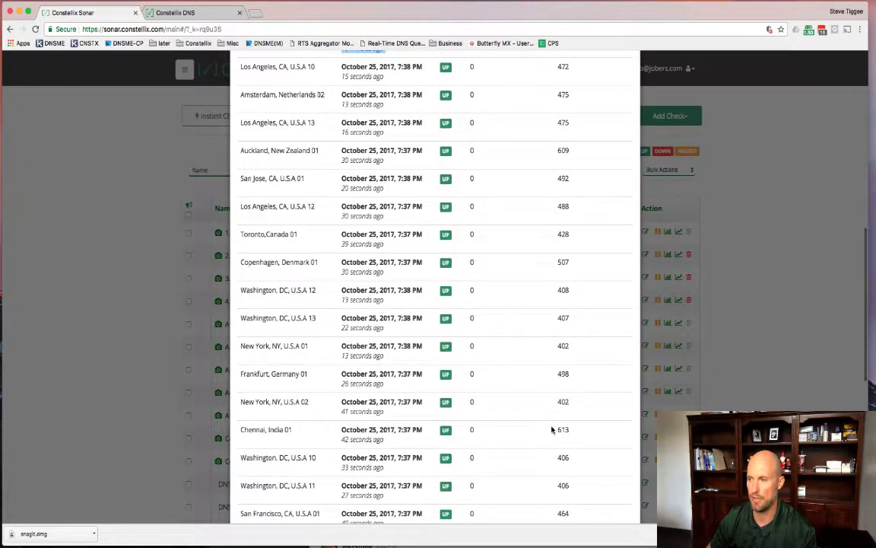
{"action": "scroll", "coordinate": [552, 430], "scroll_direction": "down", "scroll_amount": 3}
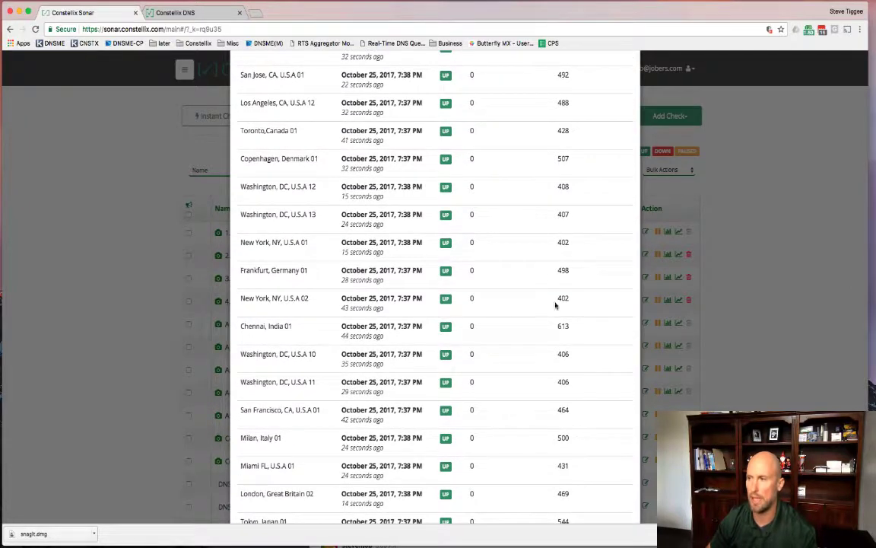
{"action": "scroll", "coordinate": [556, 391], "scroll_direction": "down", "scroll_amount": 4}
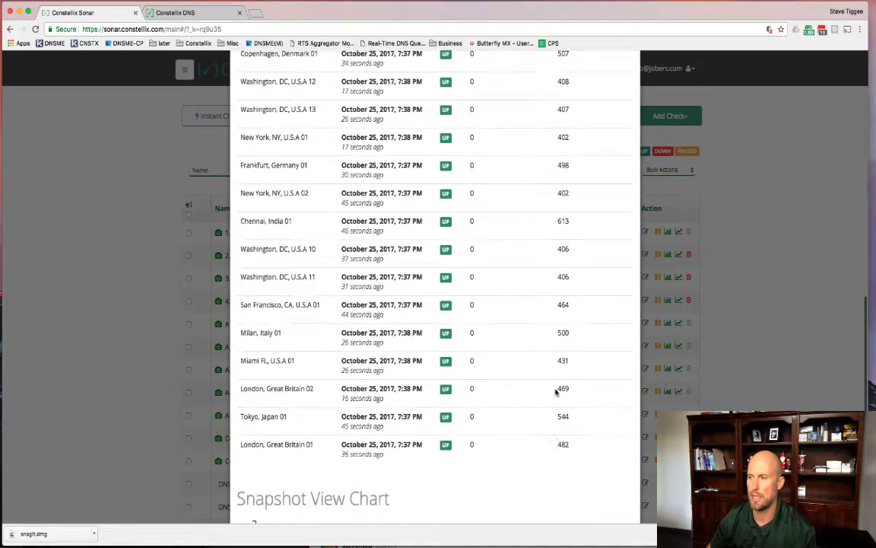
{"action": "left_click_drag", "start_coordinate": [571, 409], "coordinate": [366, 189]}
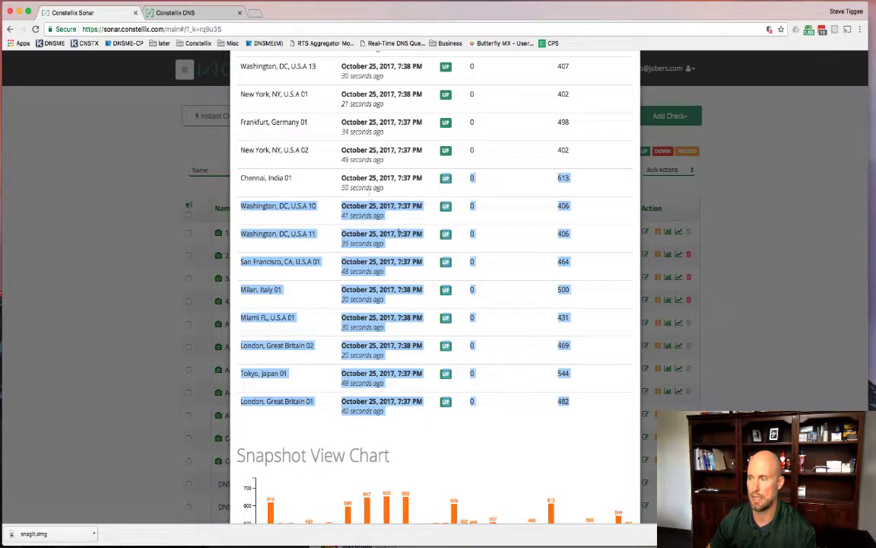
{"action": "scroll", "coordinate": [402, 255], "scroll_direction": "up", "scroll_amount": 8}
{"action": "scroll", "coordinate": [402, 255], "scroll_direction": "up", "scroll_amount": 10}
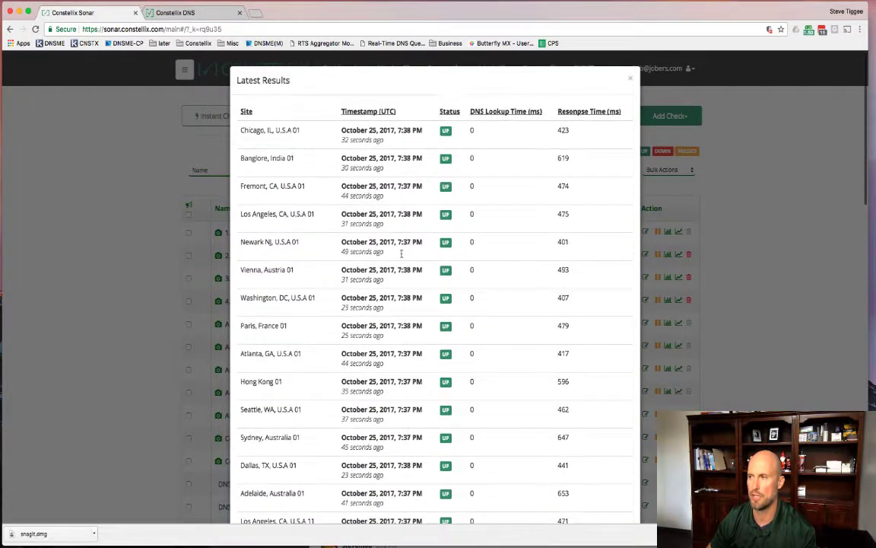
{"action": "left_click", "coordinate": [633, 80]}
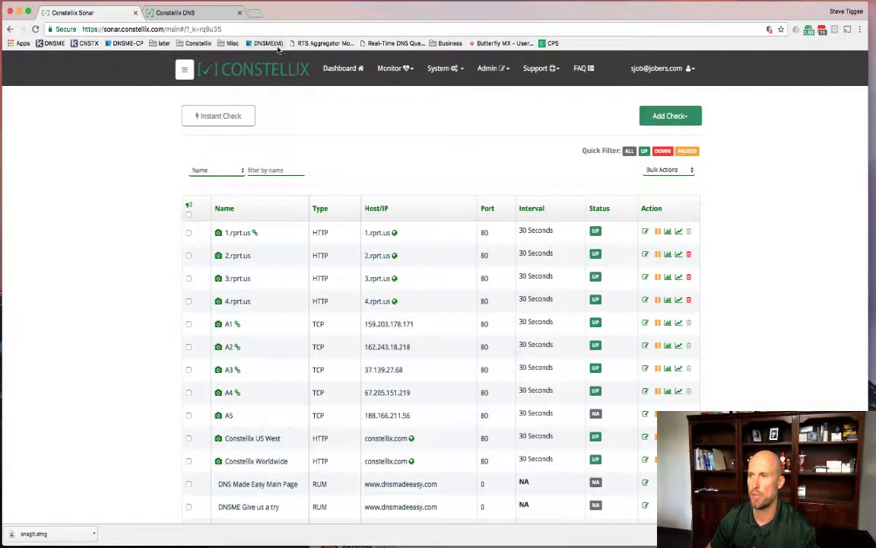
- In Constellix DNS, reopen the A record pool ITOPool-World to examine which IP is active and each IP's speed
{"action": "left_click", "coordinate": [175, 12]}
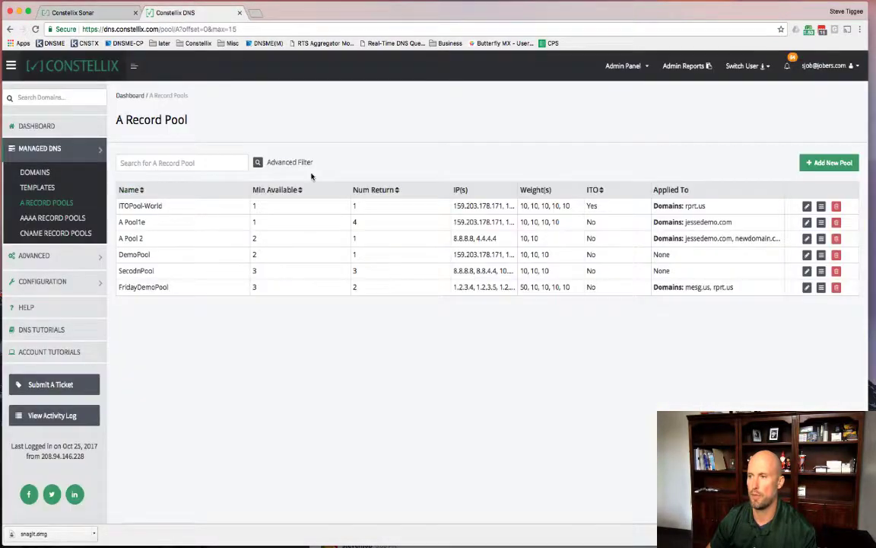
{"action": "left_click", "coordinate": [149, 206]}
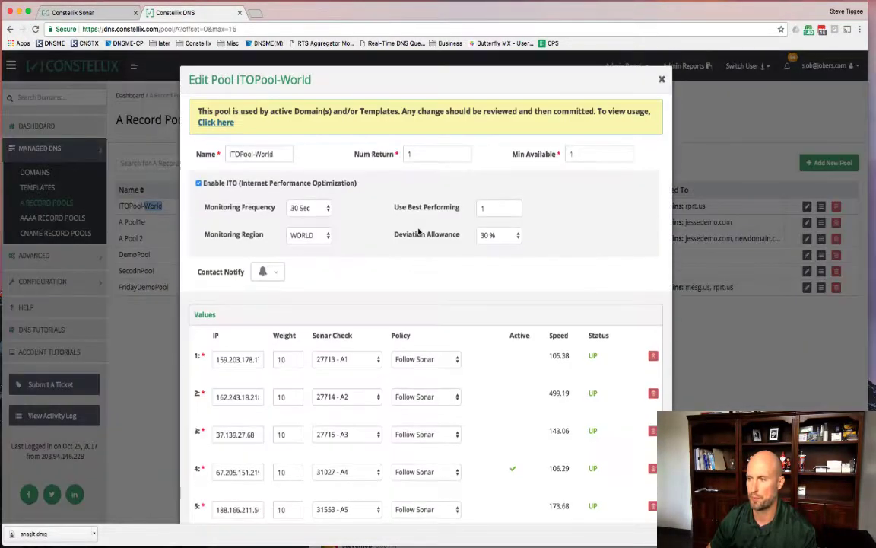
{"action": "scroll", "coordinate": [430, 376], "scroll_direction": "down", "scroll_amount": 1}
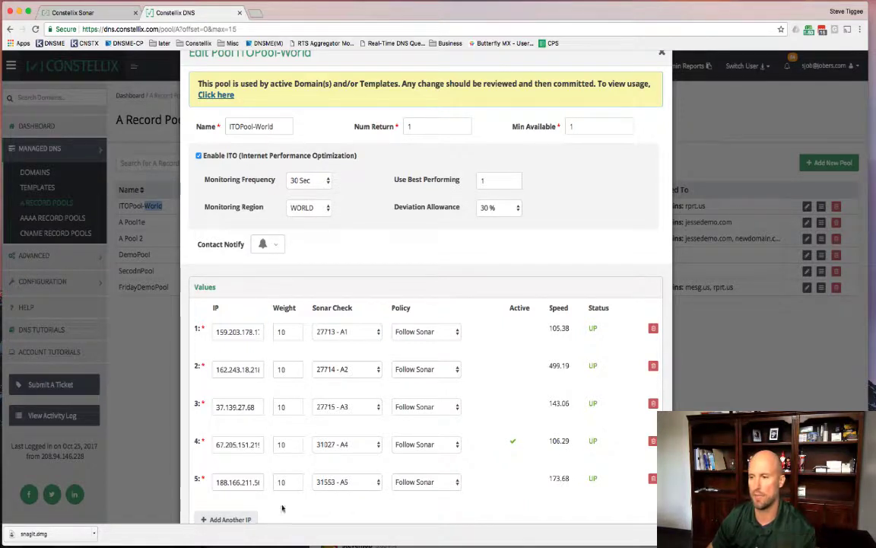
- Switch to the local bash session in the terminal and rerun "host pool.rprt.us ns11.constellix.com" to check the returned address
{"action": "key", "text": "super+Tab"}
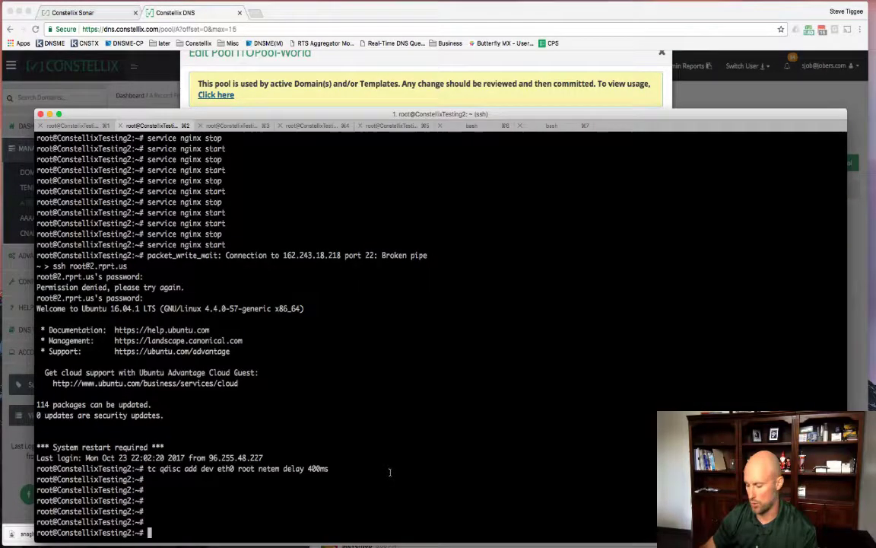
{"action": "key", "text": "super+7"}
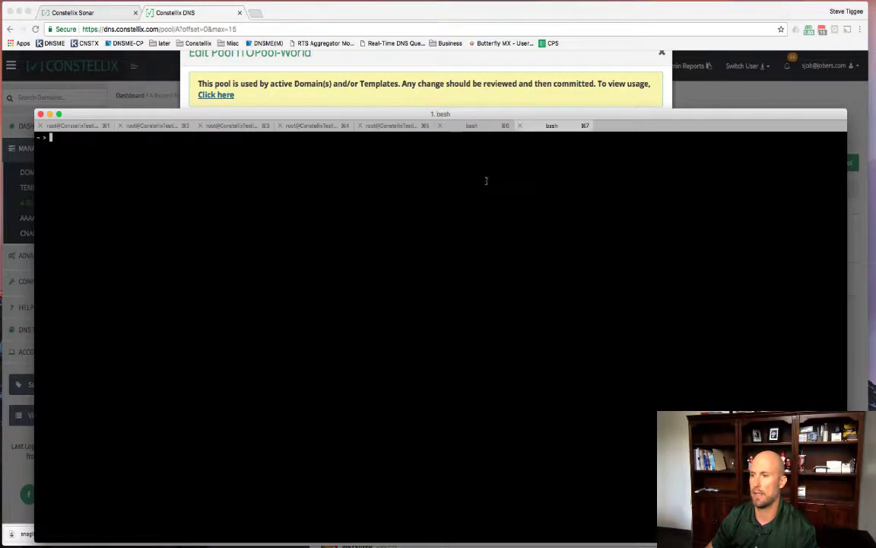
{"action": "key", "text": "super+6"}
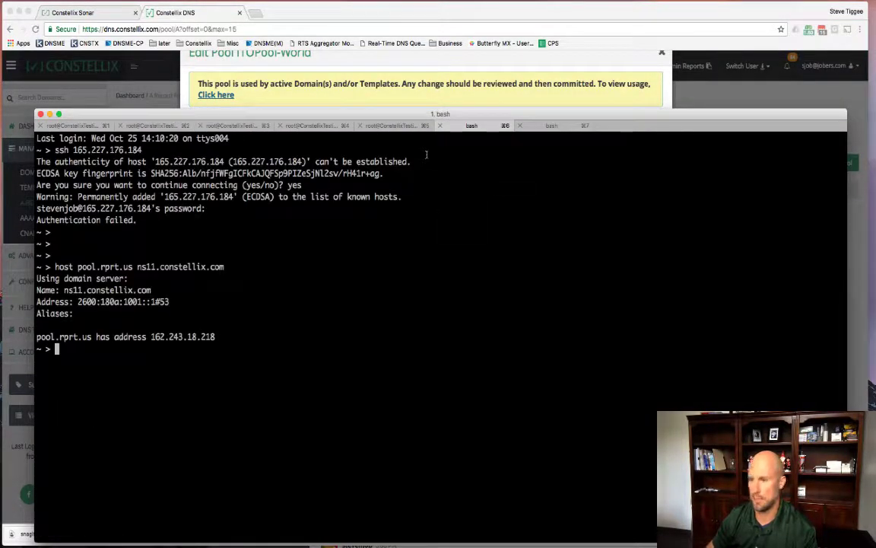
{"action": "key", "text": "Up"}
{"action": "key", "text": "Return"}
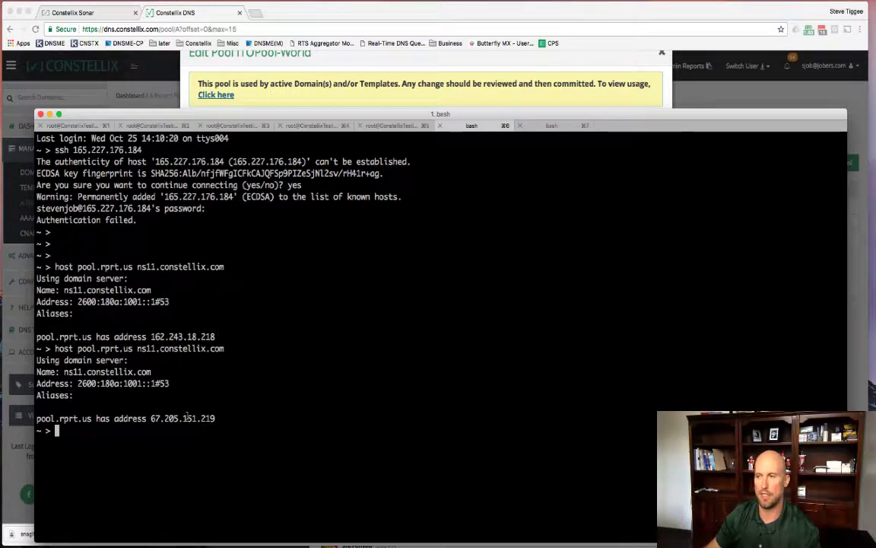
- Return to the browser, review the name and settings of pool ITOPool-World and close its editor without changes
{"action": "left_click", "coordinate": [371, 85]}
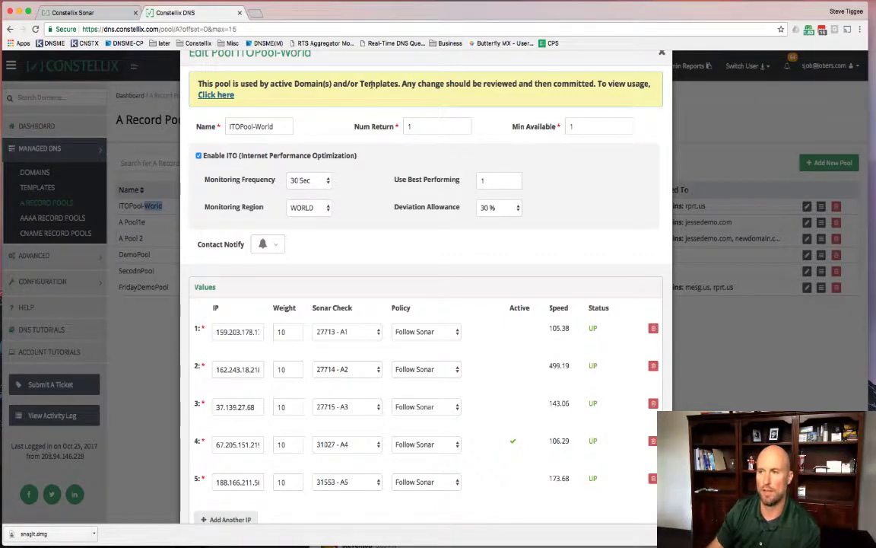
{"action": "left_click_drag", "start_coordinate": [273, 124], "coordinate": [224, 124]}
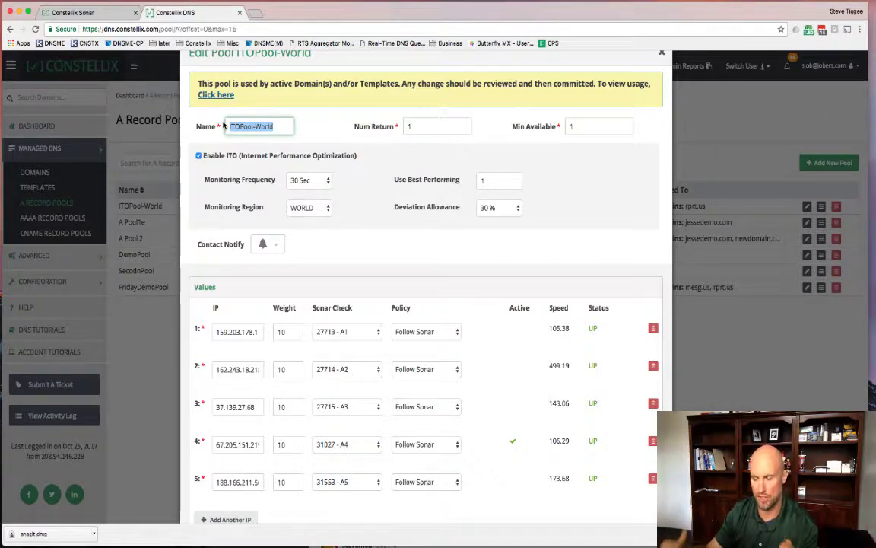
{"action": "scroll", "coordinate": [441, 107], "scroll_direction": "up", "scroll_amount": 1}
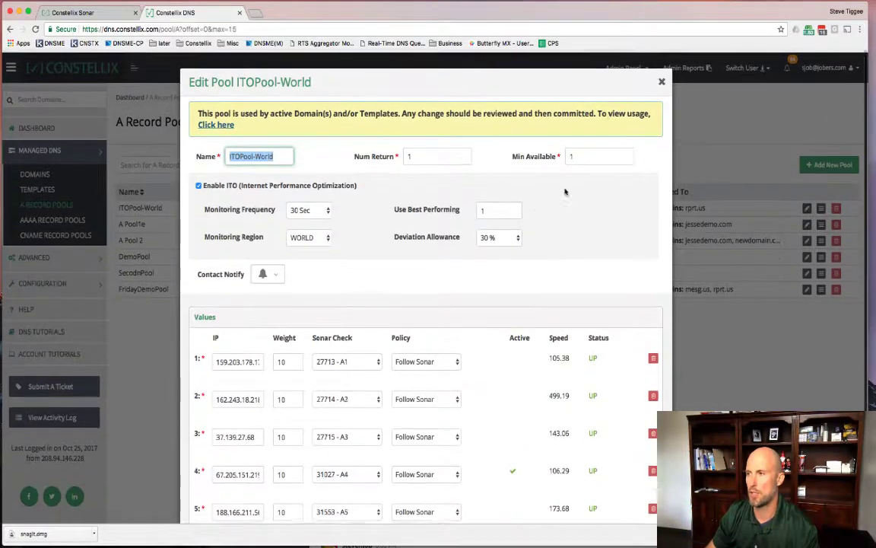
{"action": "left_click", "coordinate": [663, 81]}
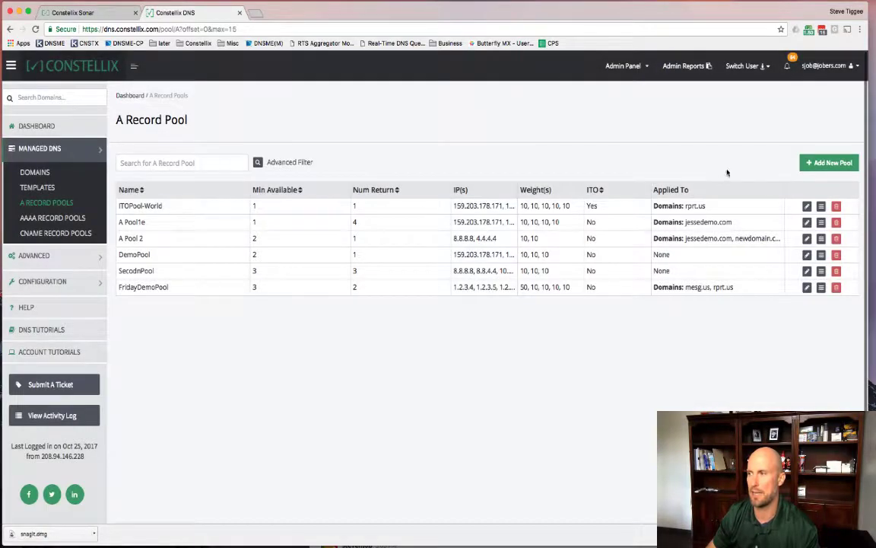
- Start a new A record pool and name it ITOPool-ASIAPAC
{"action": "left_click", "coordinate": [829, 162]}
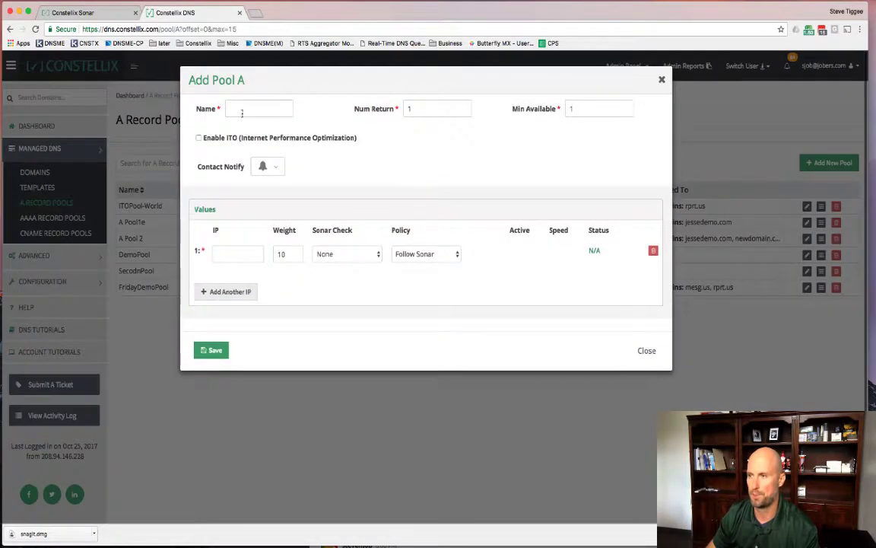
{"action": "left_click", "coordinate": [242, 112]}
{"action": "type", "text": "ITO"}
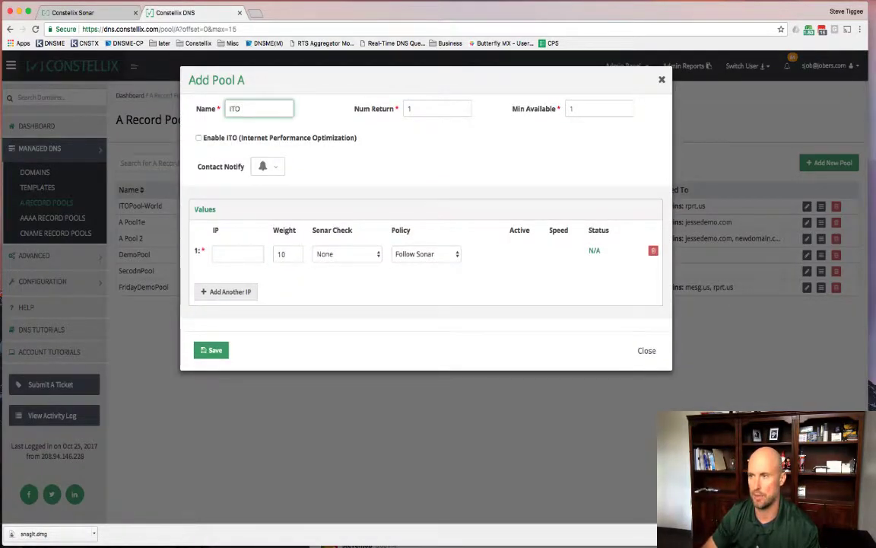
{"action": "type", "text": "Pool-ASIA"}
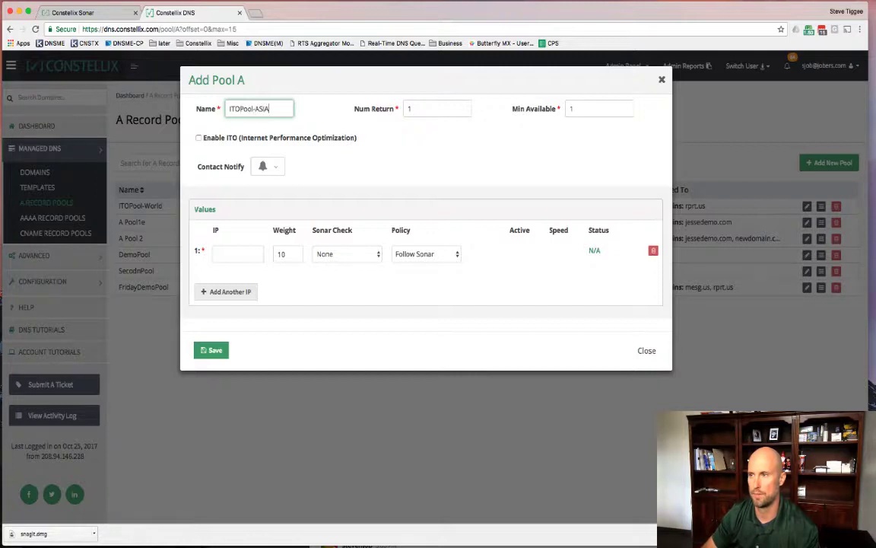
{"action": "type", "text": "PAC"}
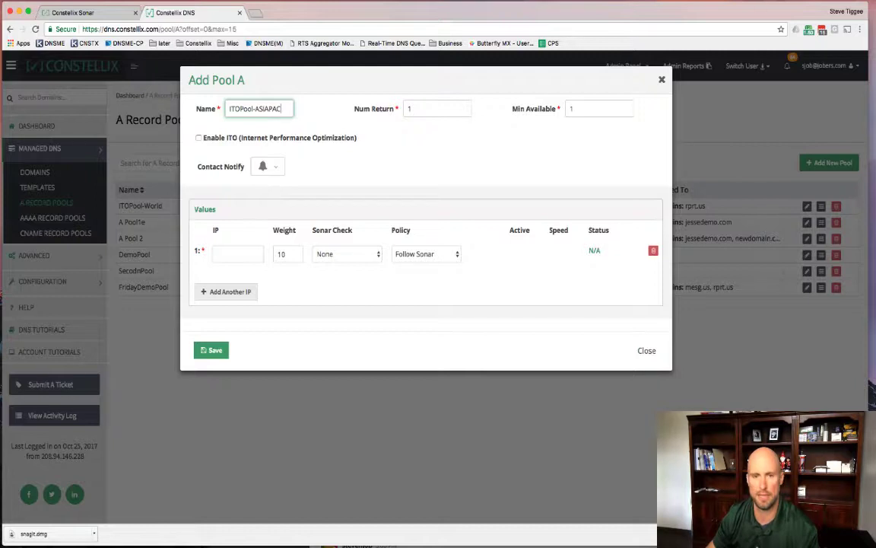
- Enter 159.203.178.171 and 162.243.18.218 as the first and second IPs of the new pool, copying them from the other application
{"action": "key", "text": "super+Tab"}
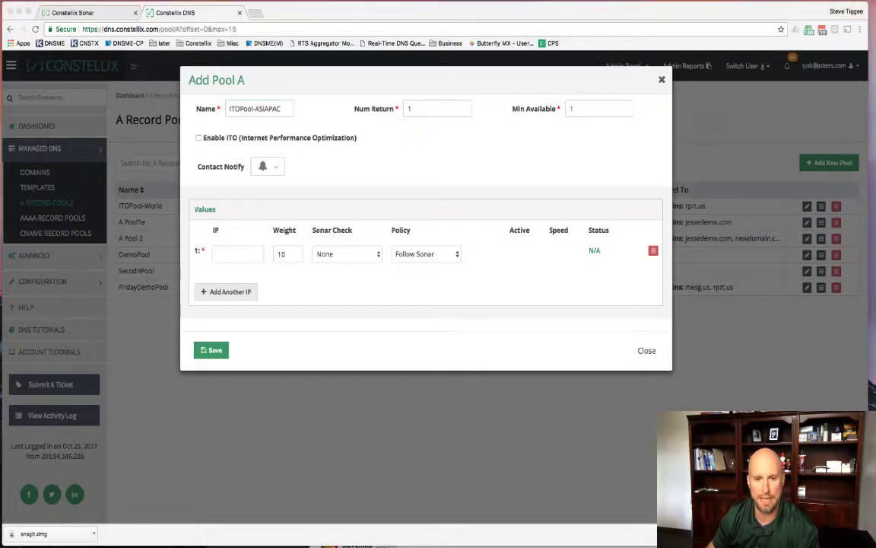
{"action": "left_click", "coordinate": [250, 257]}
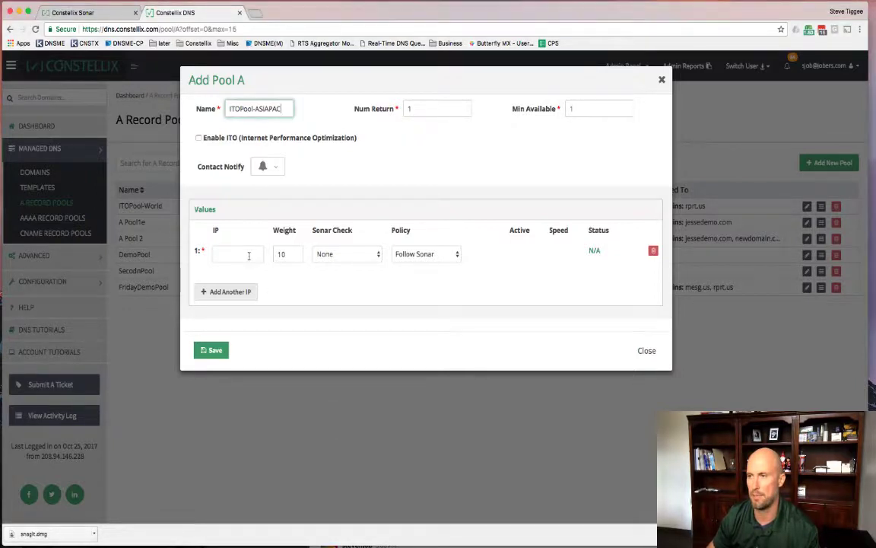
{"action": "left_click", "coordinate": [250, 256]}
{"action": "type", "text": "159.203.178.175"}
{"action": "left_click", "coordinate": [214, 350]}
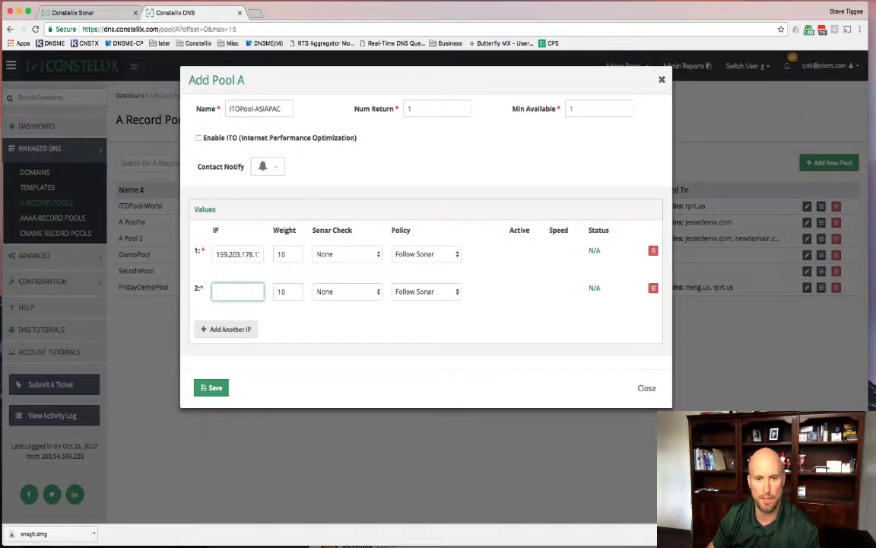
{"action": "key", "text": "super+Tab"}
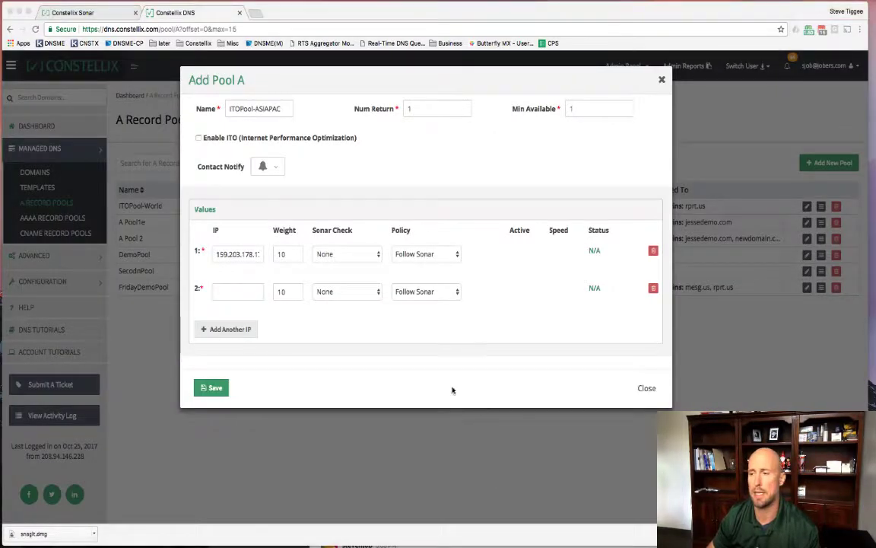
{"action": "left_click", "coordinate": [236, 294]}
{"action": "key", "text": "super+v"}
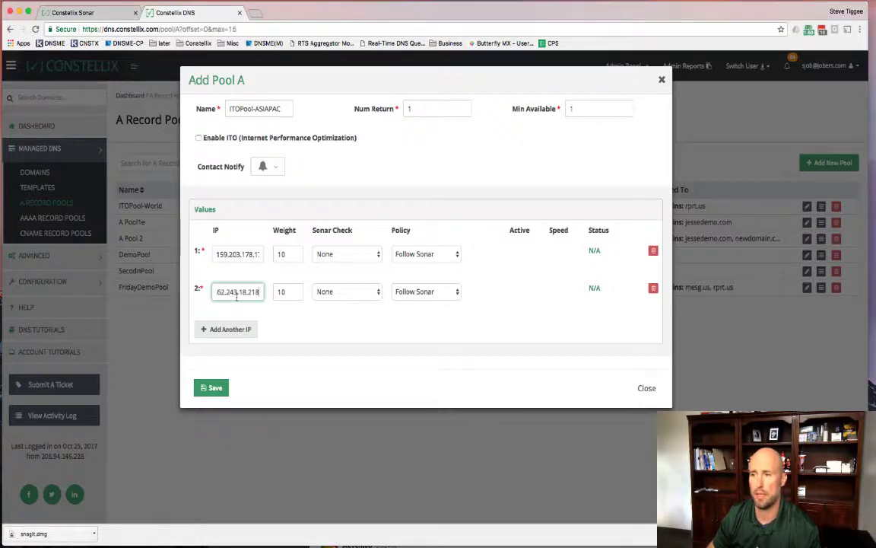
- Add a third IP 37.139.27.68 and a fourth IP 67.205.151.219 to the new pool, copying them from the other application
{"action": "left_click", "coordinate": [226, 329]}
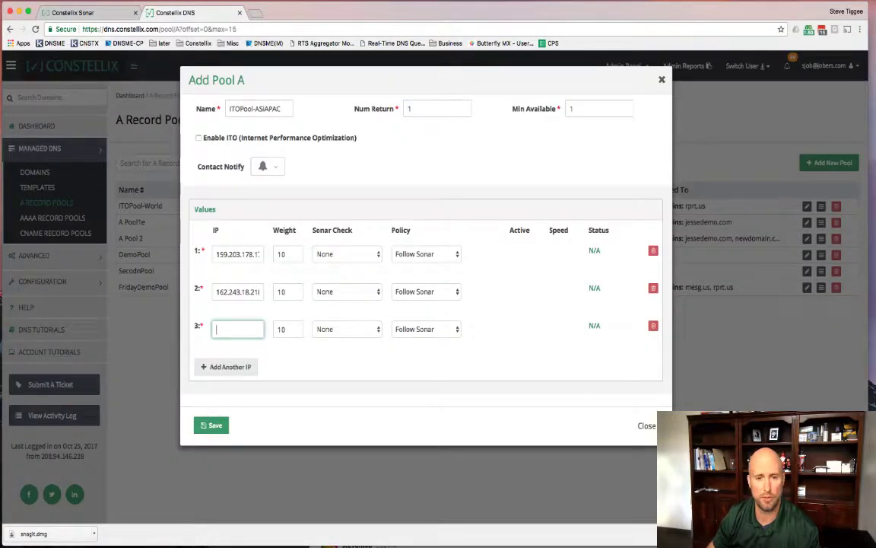
{"action": "key", "text": "super+Tab"}
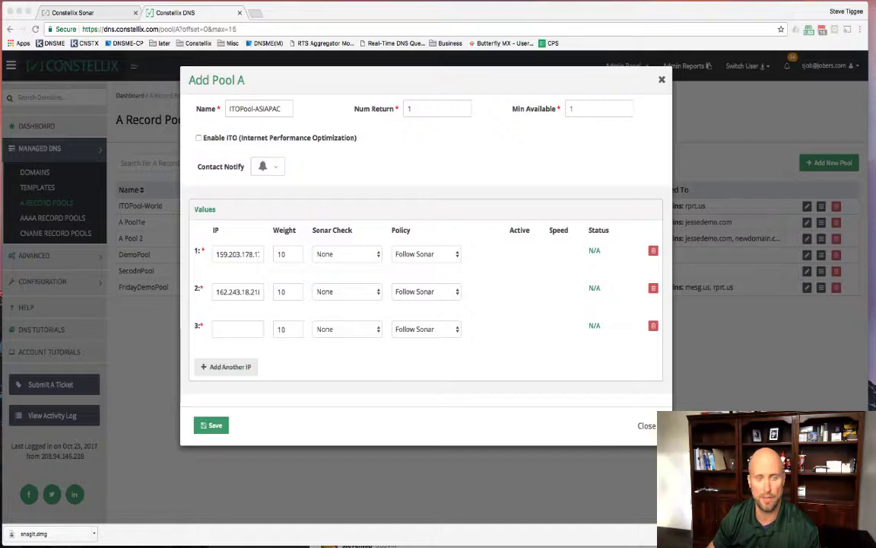
{"action": "left_click", "coordinate": [228, 330]}
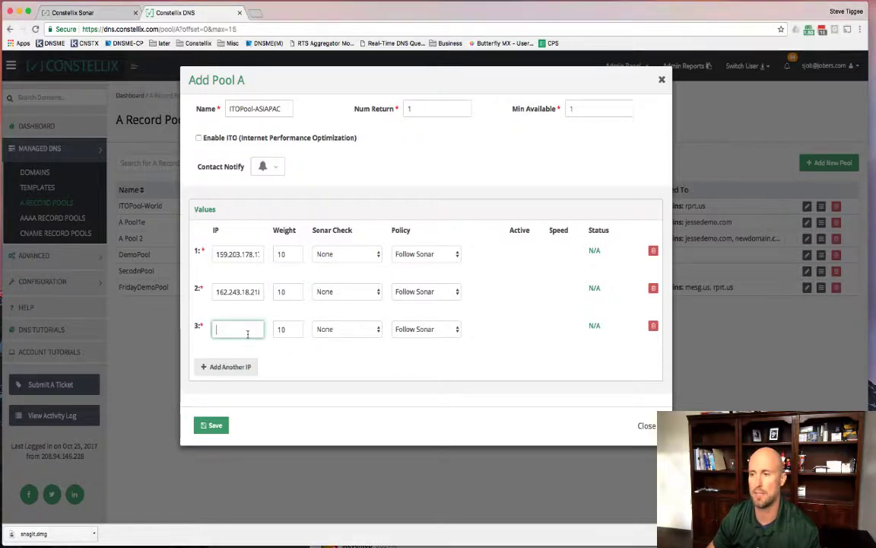
{"action": "type", "text": "37.139.27.68"}
{"action": "left_click", "coordinate": [227, 367]}
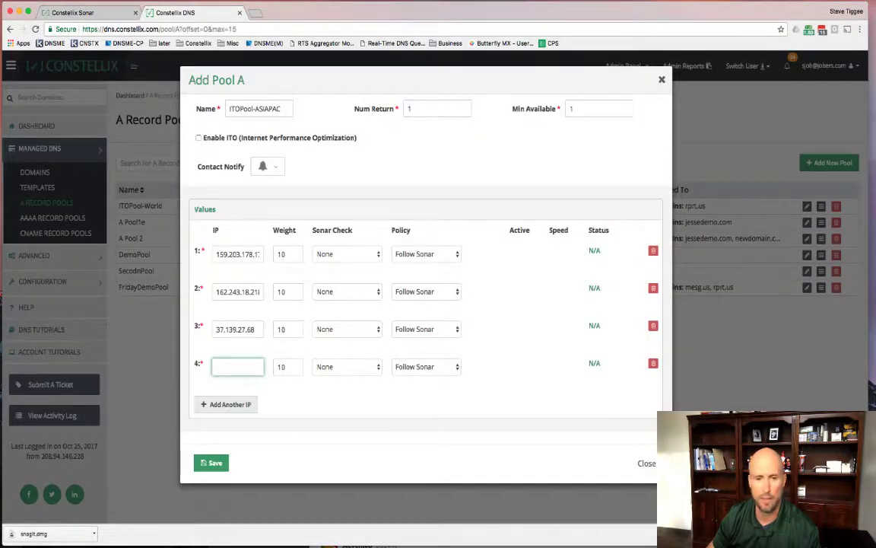
{"action": "key", "text": "super+Tab"}
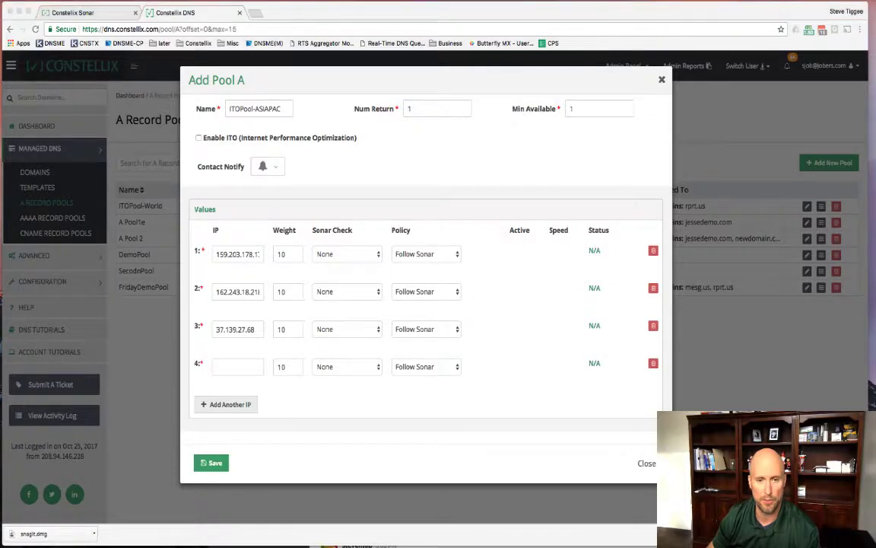
{"action": "left_click", "coordinate": [239, 366]}
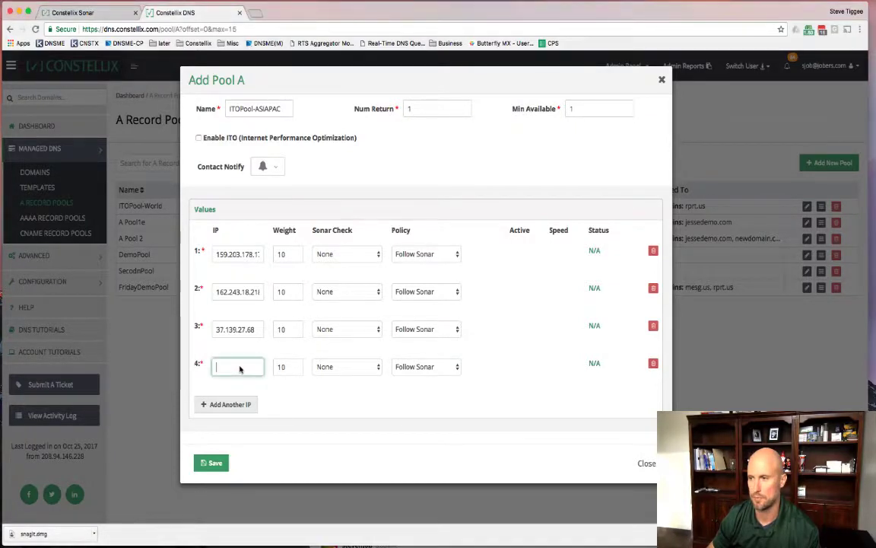
{"action": "key", "text": "super+v"}
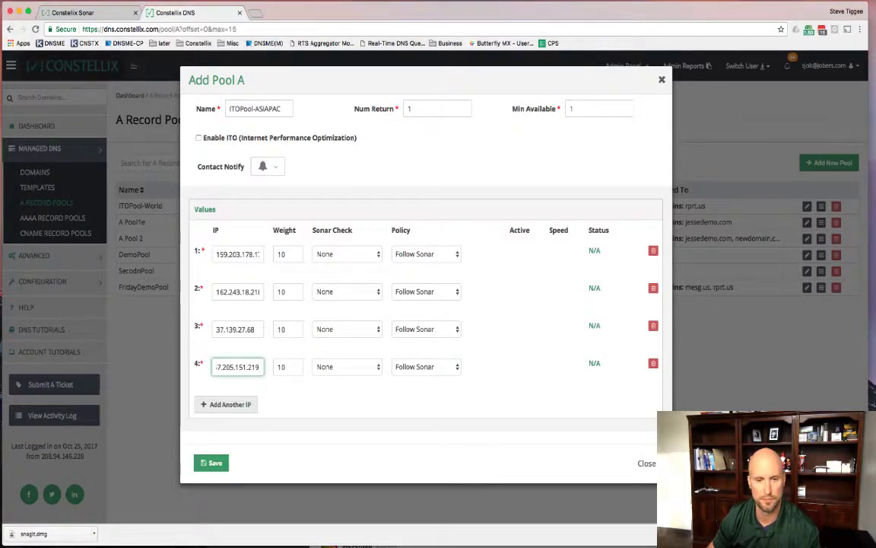
{"action": "key", "text": "super+Tab"}
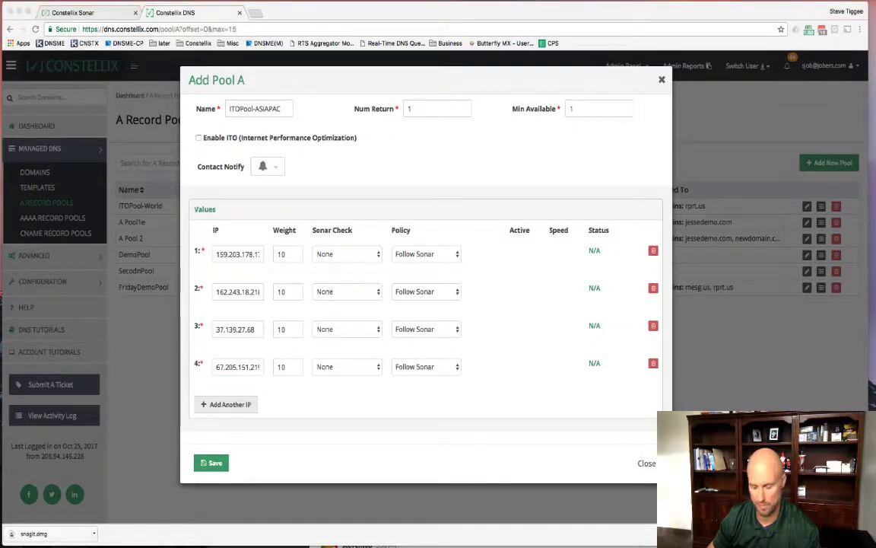
- Add a fifth IP 188.166.211.56 to the new pool, copying it from the other application
{"action": "left_click", "coordinate": [238, 406]}
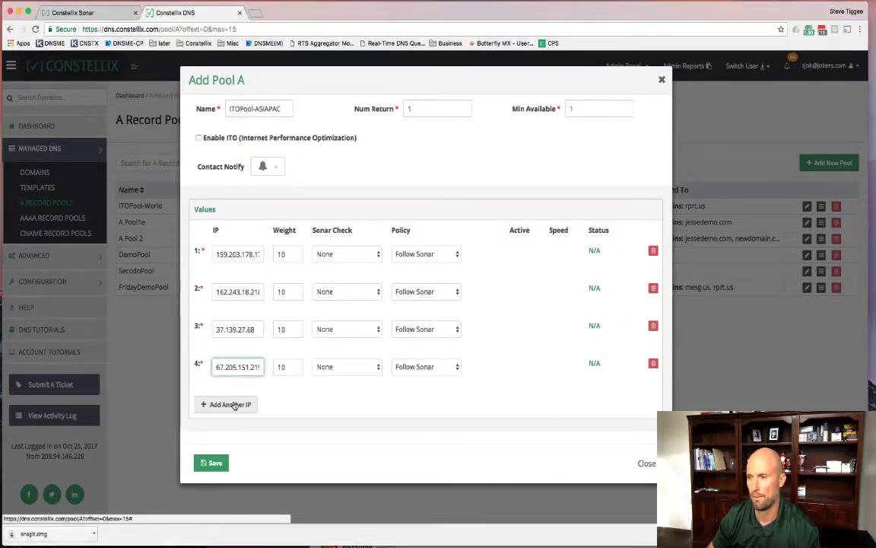
{"action": "left_click", "coordinate": [235, 405]}
{"action": "type", "text": "88.166.211.56"}
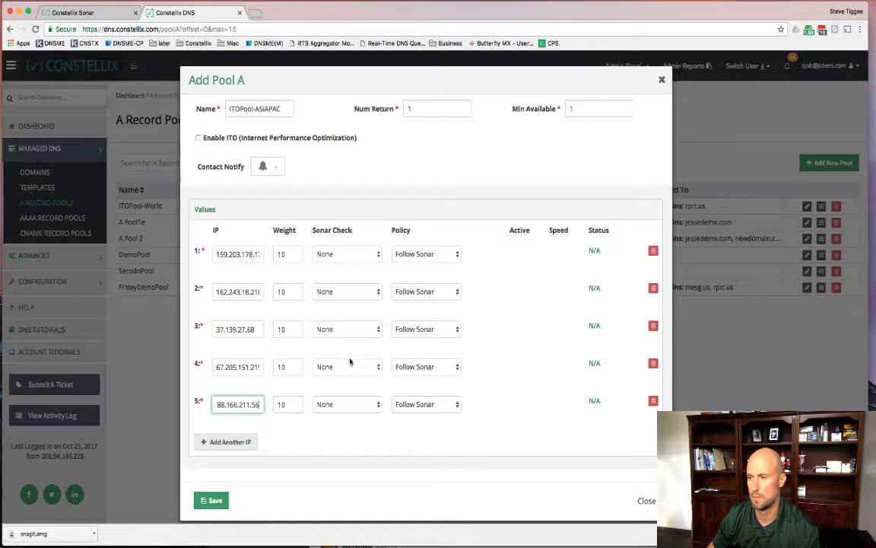
- Enable ITO for the new pool with monitoring region ASIAPAC and 20 % deviation allowance, and try to save the pool
{"action": "left_click", "coordinate": [198, 139]}
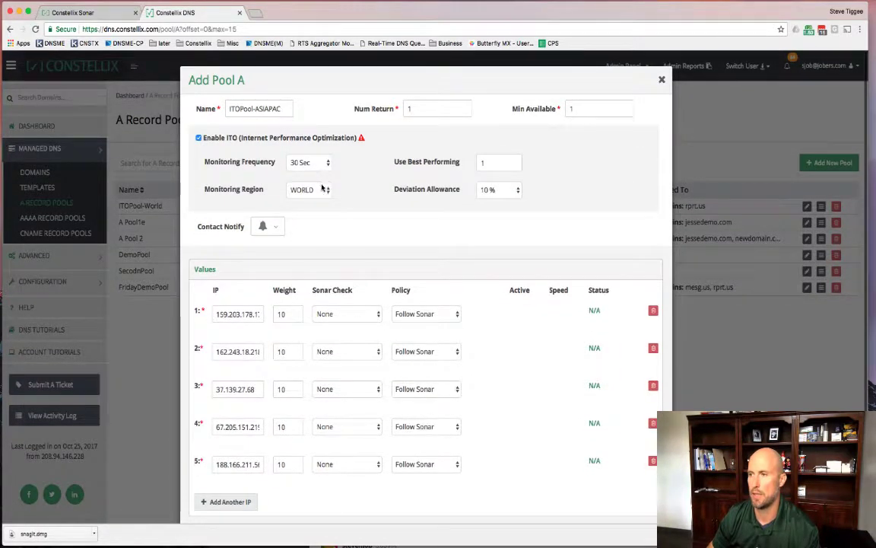
{"action": "left_click", "coordinate": [318, 189]}
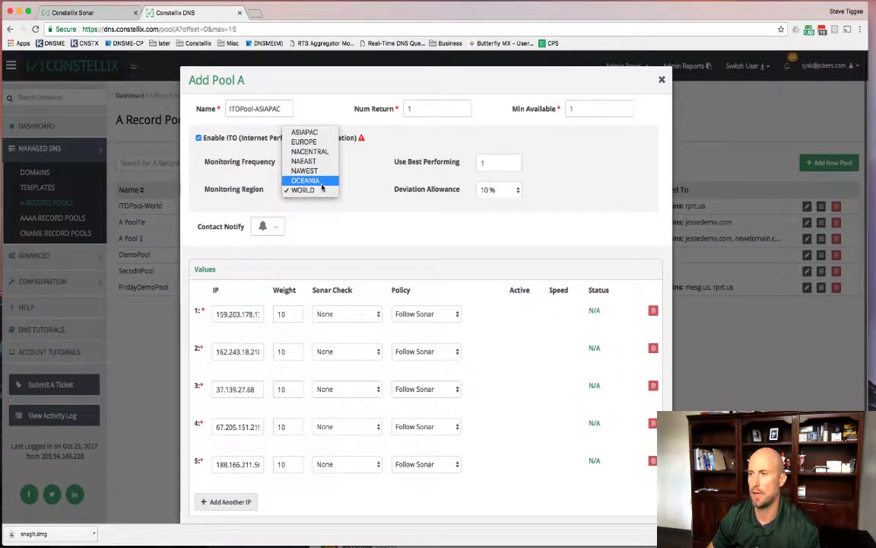
{"action": "left_click", "coordinate": [314, 133]}
{"action": "left_click", "coordinate": [504, 190]}
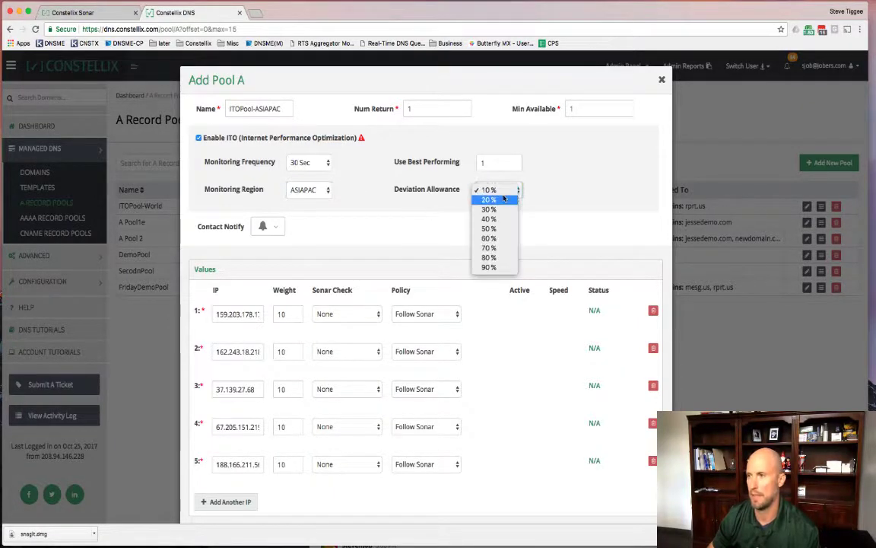
{"action": "left_click", "coordinate": [503, 198]}
{"action": "scroll", "coordinate": [476, 386], "scroll_direction": "down", "scroll_amount": 3}
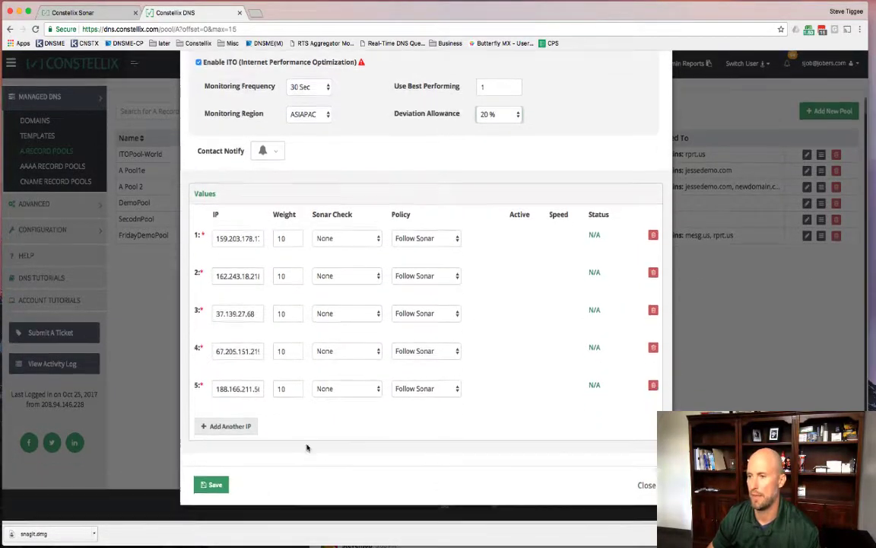
{"action": "left_click", "coordinate": [212, 483]}
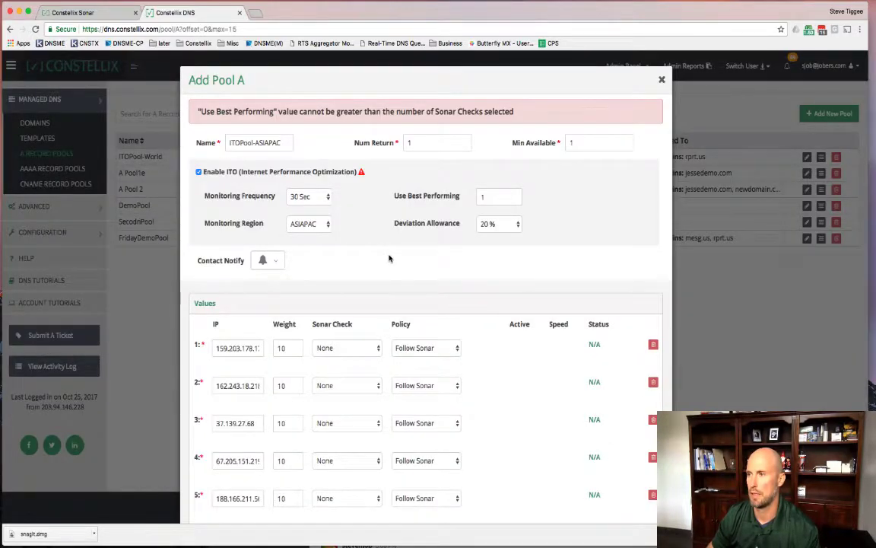
- Assign Sonar checks 27713 - A1, 27714 - A2 and 27715 - A3 to the pool's first, second and third IPs
{"action": "left_click", "coordinate": [352, 348]}
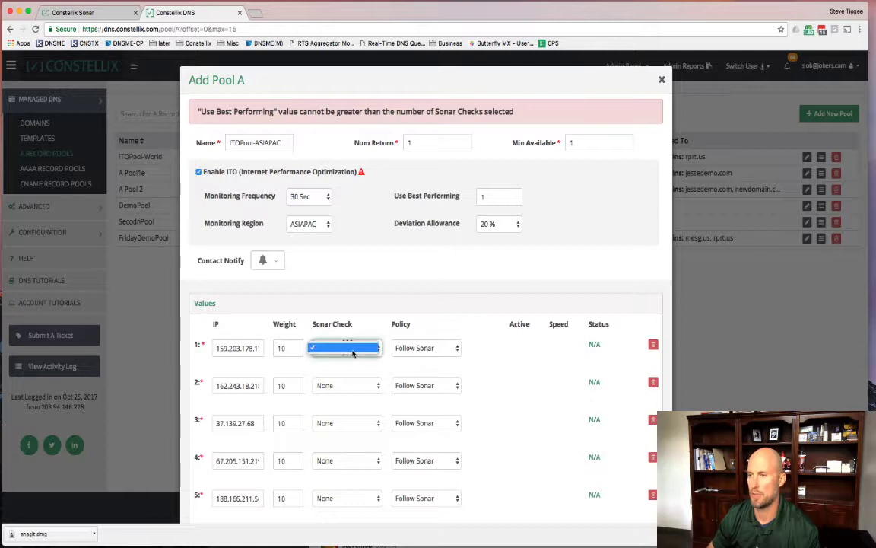
{"action": "left_click", "coordinate": [318, 397]}
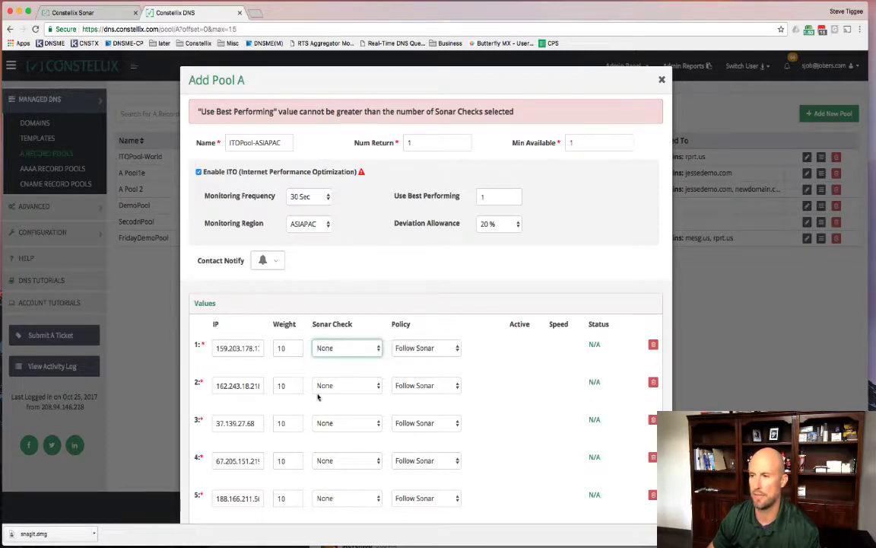
{"action": "left_click", "coordinate": [362, 386]}
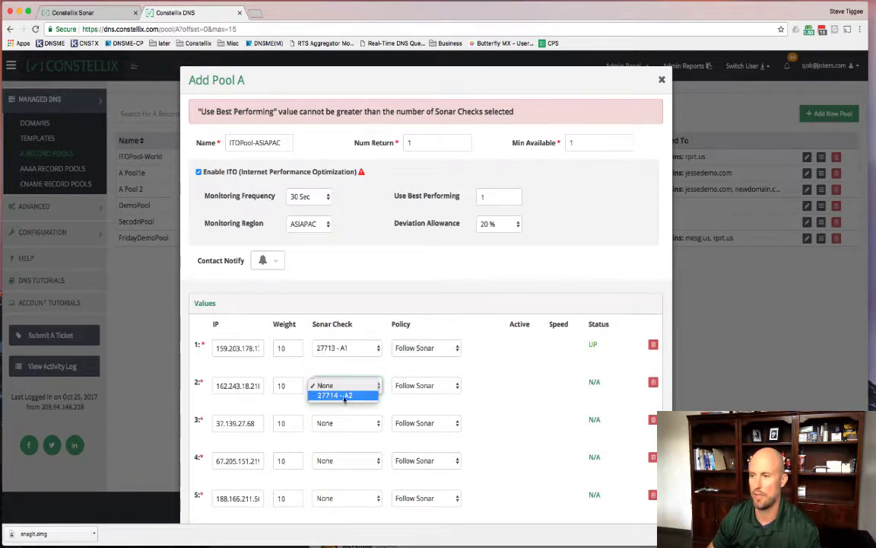
{"action": "left_click", "coordinate": [344, 396]}
{"action": "left_click", "coordinate": [345, 424]}
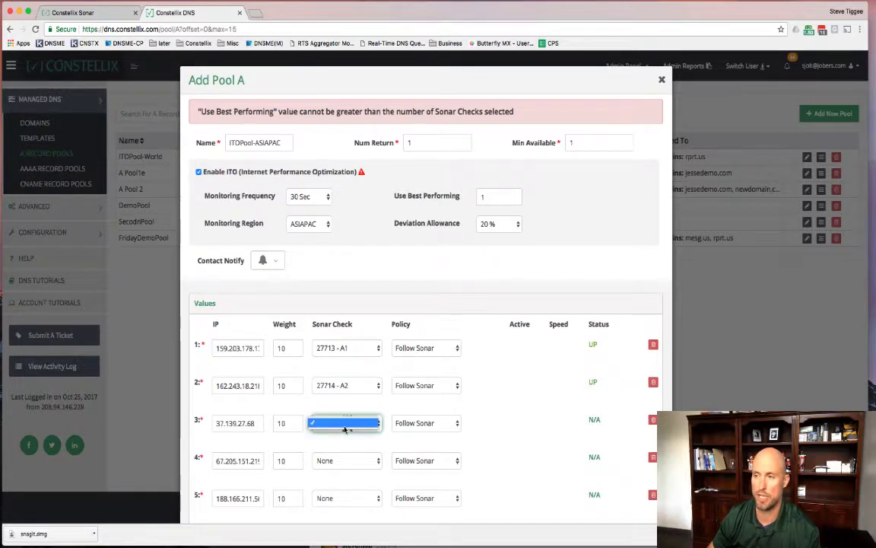
{"action": "left_click", "coordinate": [353, 435]}
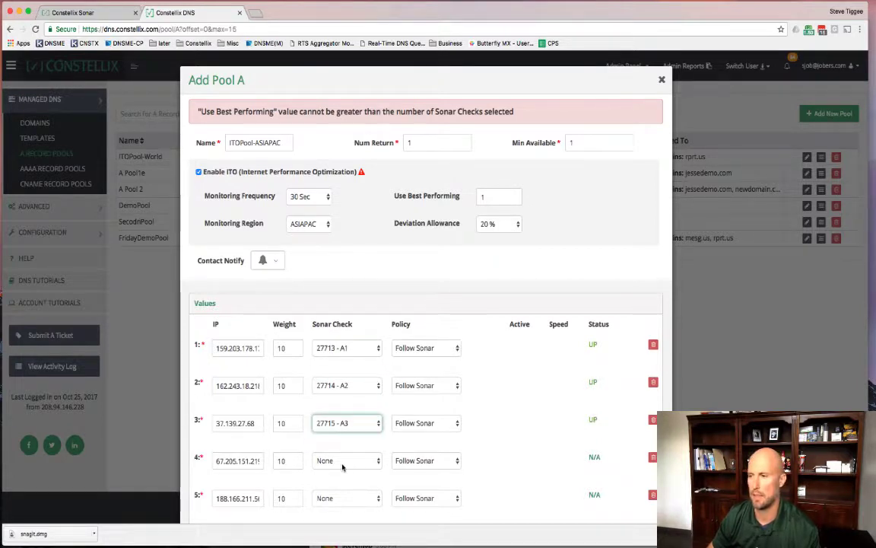
- Assign Sonar checks 31027 - A4 and 31553 - A5 to the fourth and fifth IPs and save the pool
{"action": "left_click", "coordinate": [343, 462]}
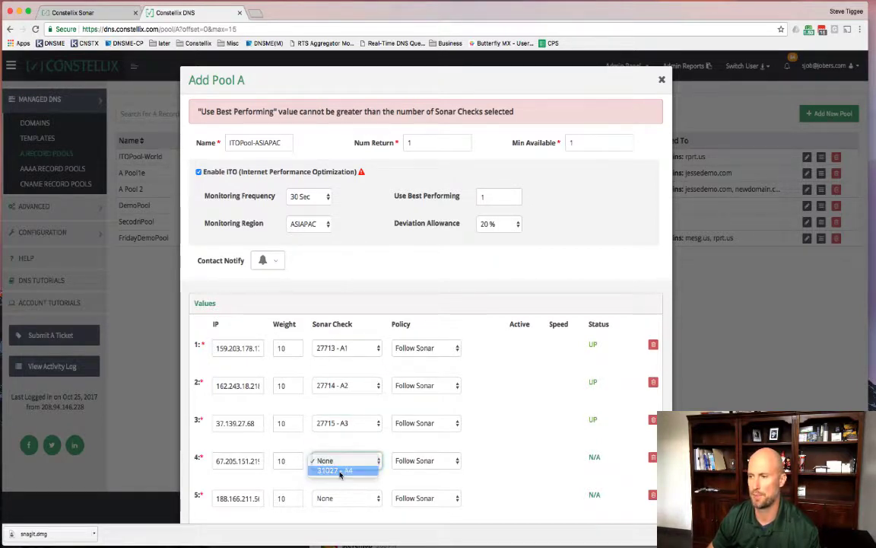
{"action": "left_click", "coordinate": [340, 471]}
{"action": "left_click", "coordinate": [342, 499]}
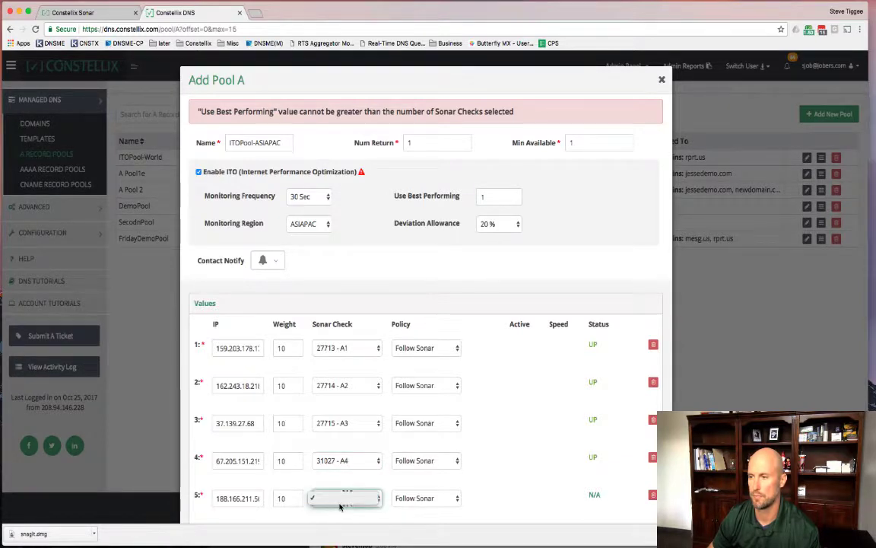
{"action": "left_click", "coordinate": [339, 508]}
{"action": "scroll", "coordinate": [357, 463], "scroll_direction": "down", "scroll_amount": 3}
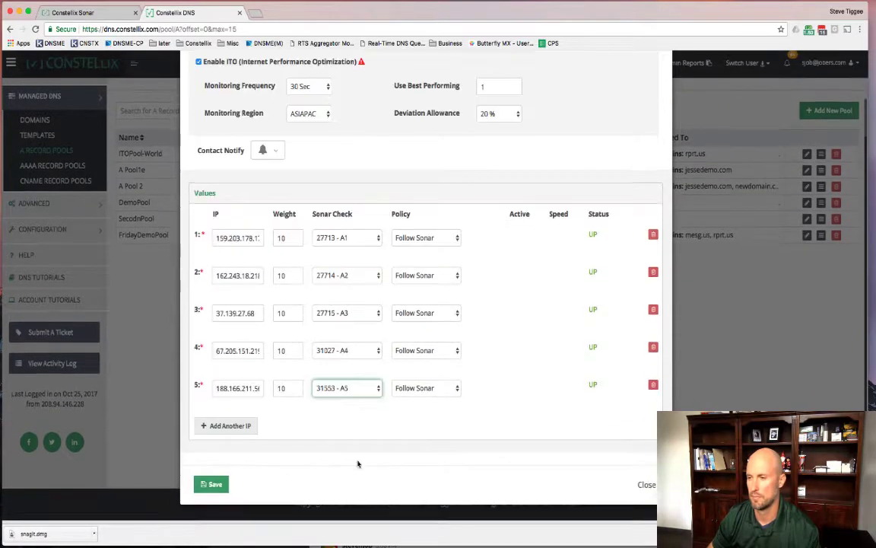
{"action": "left_click", "coordinate": [214, 484]}
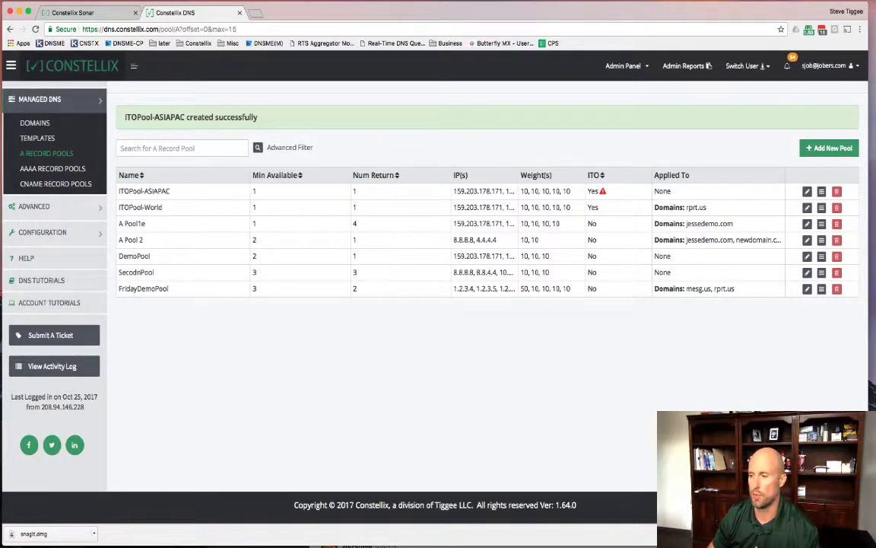
- Switch to the terminal and remove the added latency on server ConstellixTesting2 with tc qdisc del dev eth0 root
{"action": "key", "text": "super+Tab"}
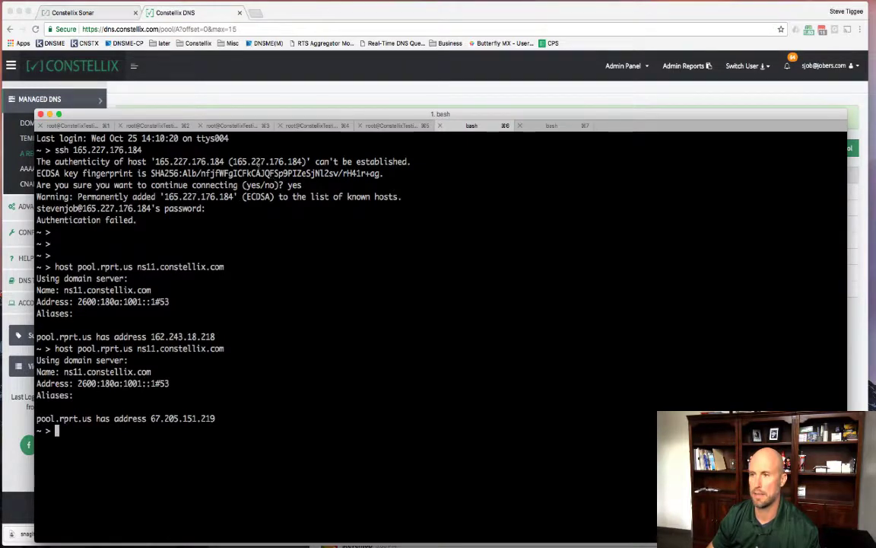
{"action": "key", "text": "super+2"}
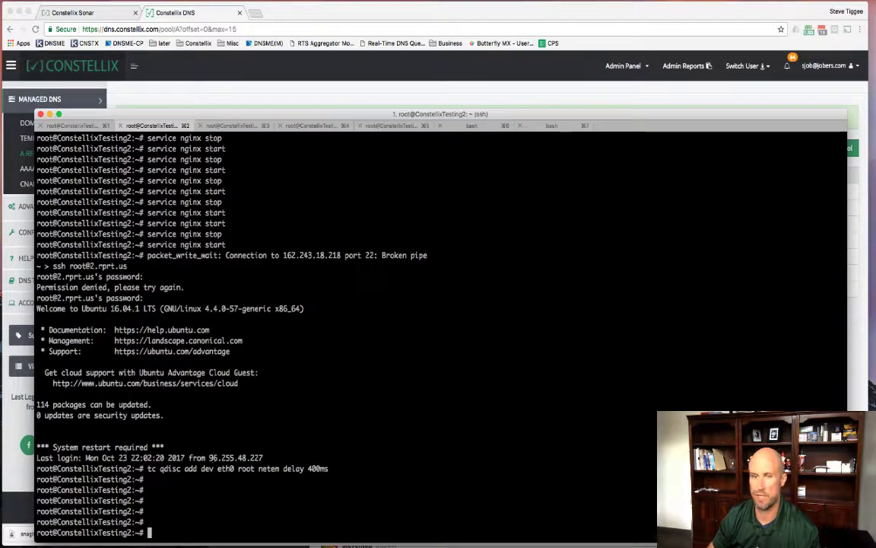
{"action": "key", "text": "super+Tab"}
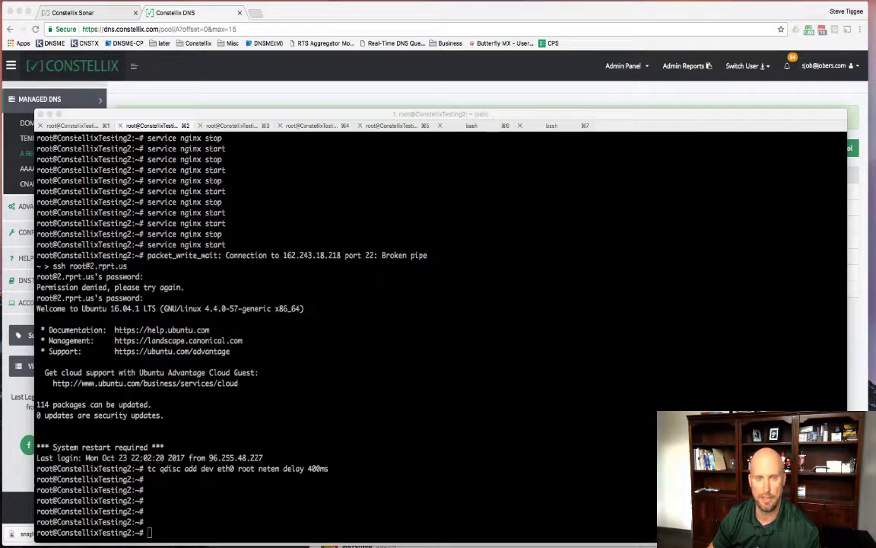
{"action": "left_click", "coordinate": [362, 500]}
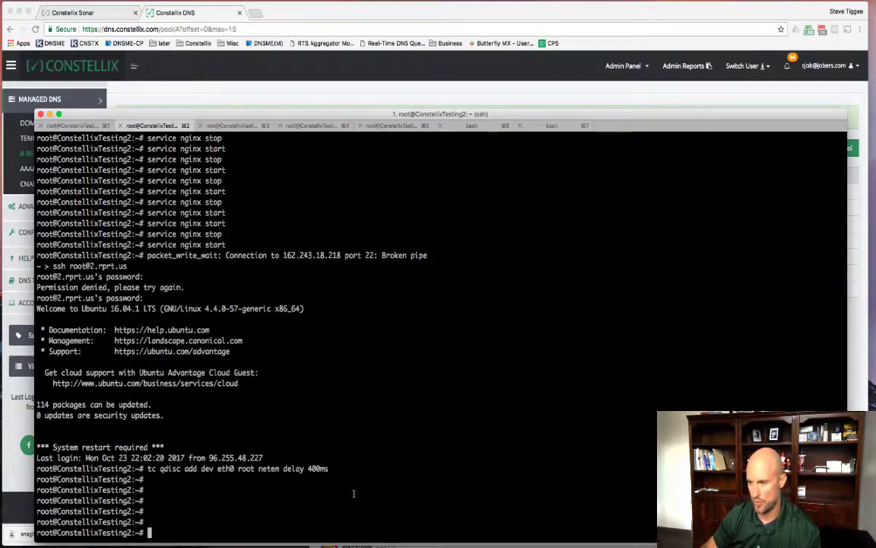
{"action": "type", "text": "tc qdisc del dev eth0 root"}
{"action": "key", "text": "Return"}
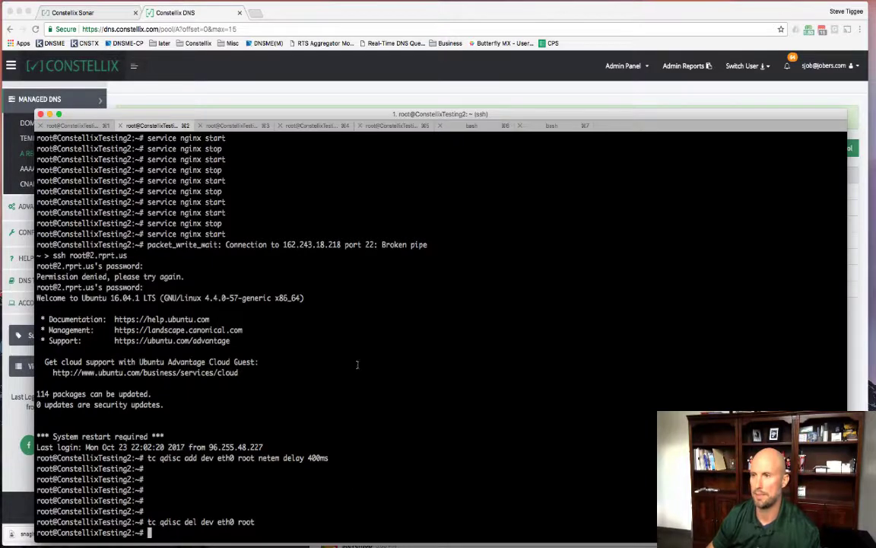
- Return to the browser and examine the response times in Sonar check A2's snapshot results twice, closing the results each time
{"action": "left_click", "coordinate": [148, 97]}
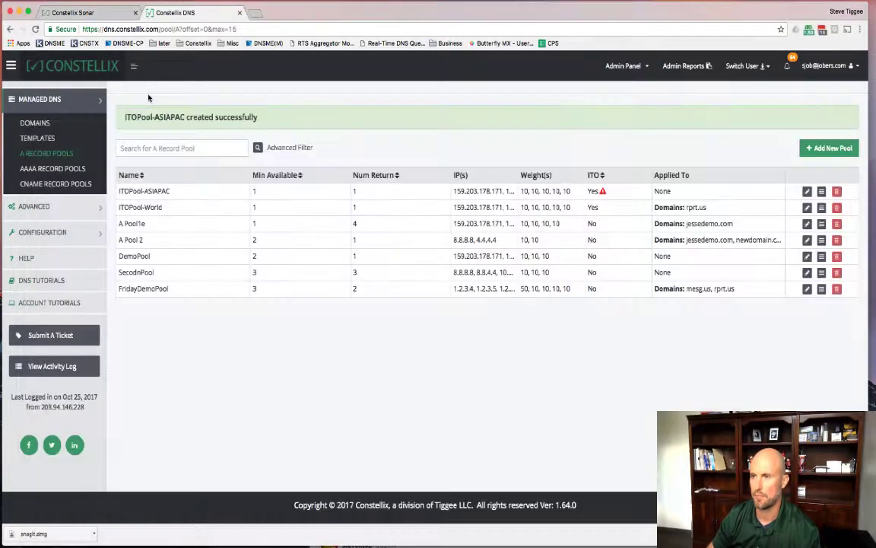
{"action": "left_click", "coordinate": [84, 13]}
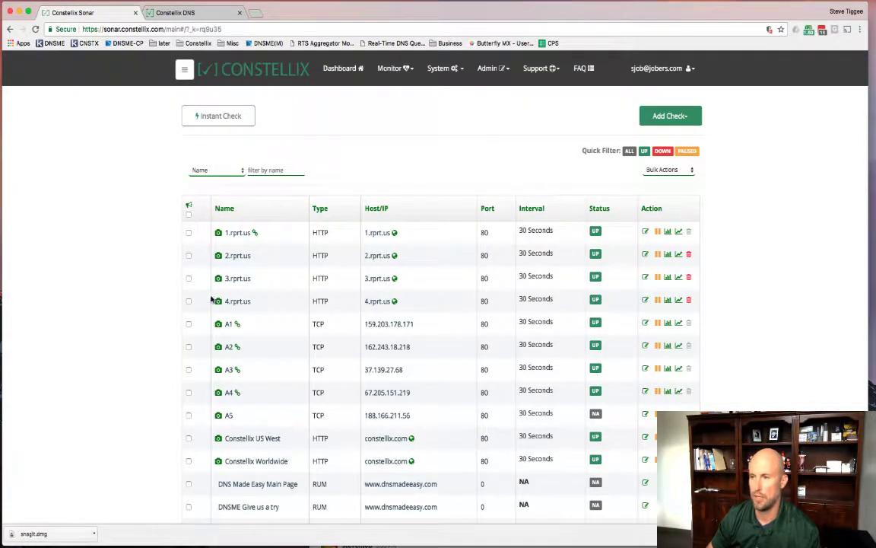
{"action": "left_click", "coordinate": [219, 348]}
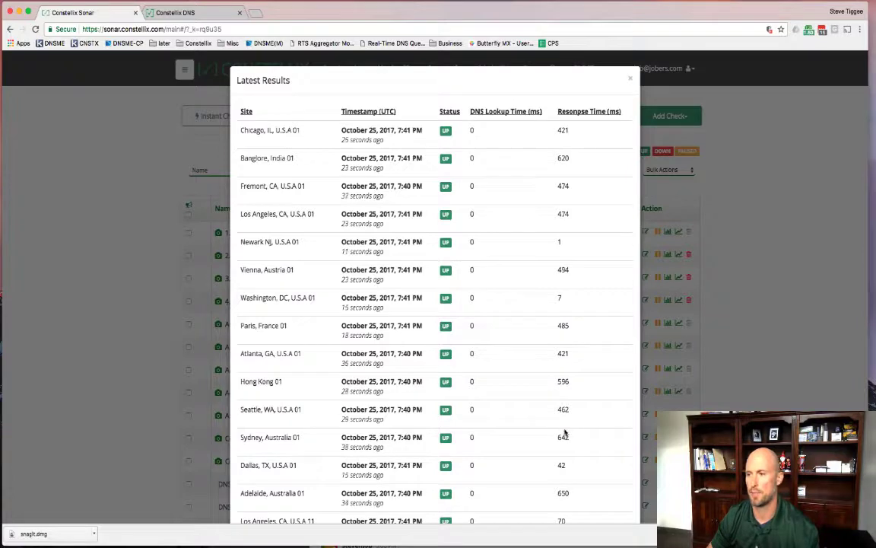
{"action": "scroll", "coordinate": [389, 324], "scroll_direction": "down", "scroll_amount": 3}
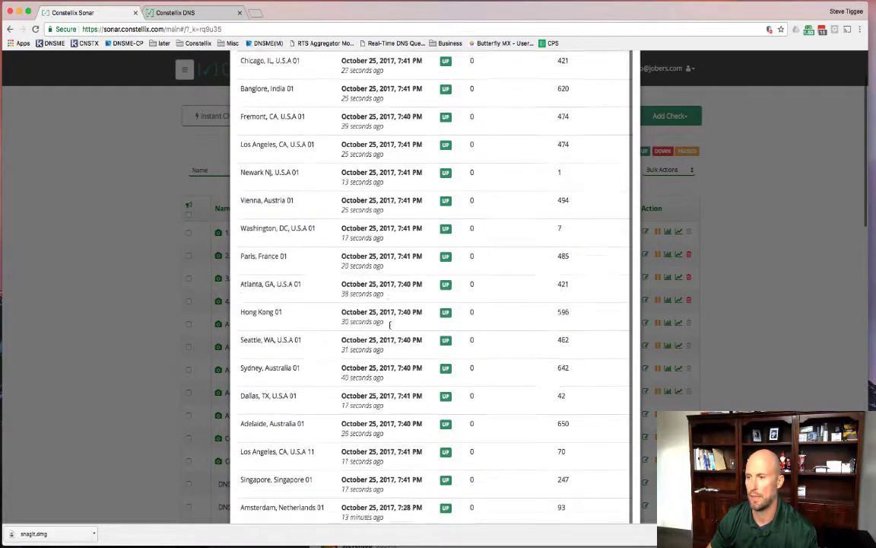
{"action": "scroll", "coordinate": [389, 327], "scroll_direction": "up", "scroll_amount": 3}
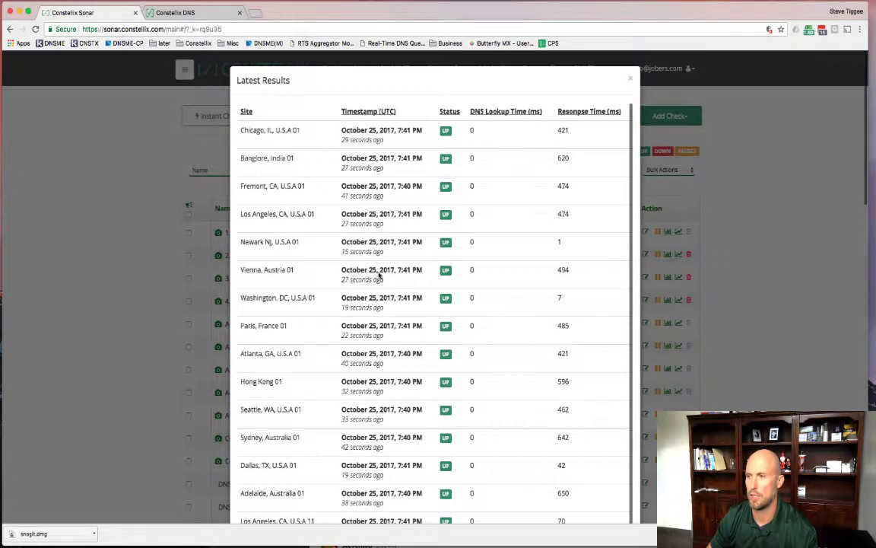
{"action": "left_click", "coordinate": [630, 81]}
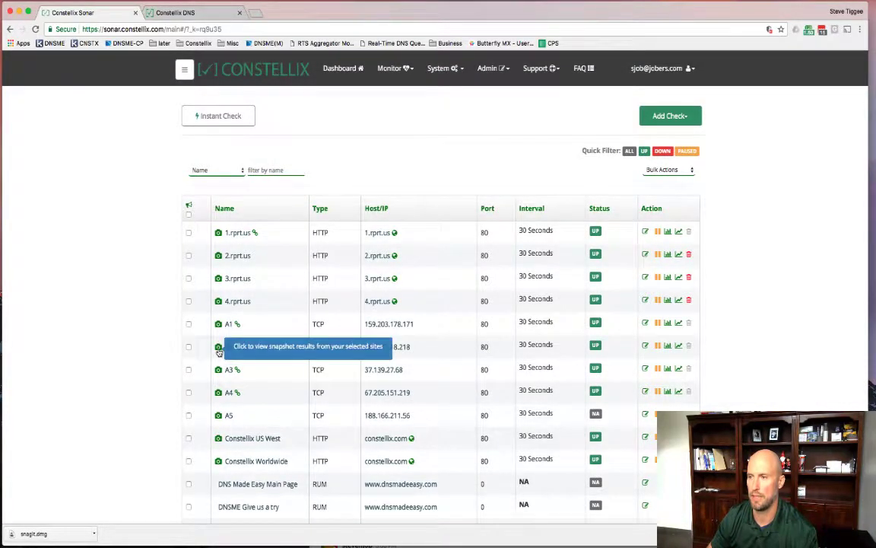
{"action": "left_click", "coordinate": [220, 348]}
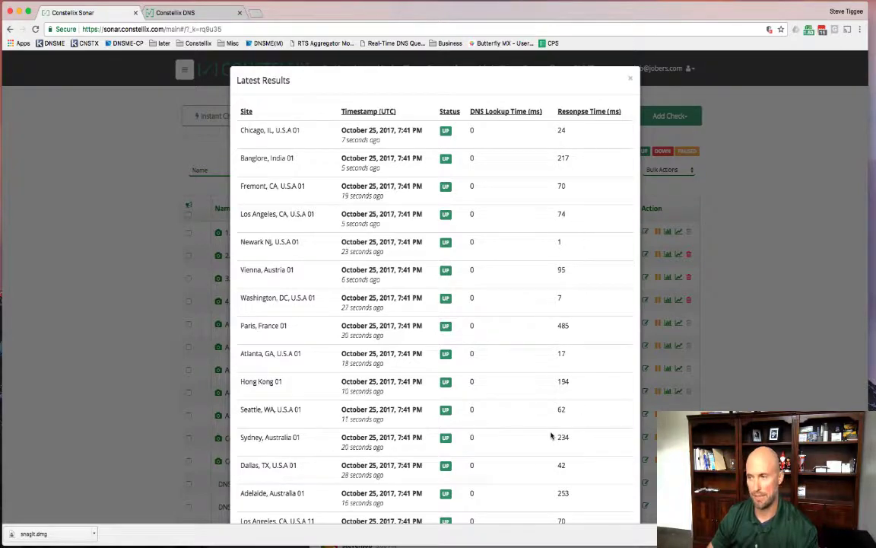
{"action": "left_click", "coordinate": [630, 78]}
- Open pool ITOPool-World in Constellix DNS, examine its IPs' speeds and active server, and close the editor without changes
{"action": "left_click", "coordinate": [184, 13]}
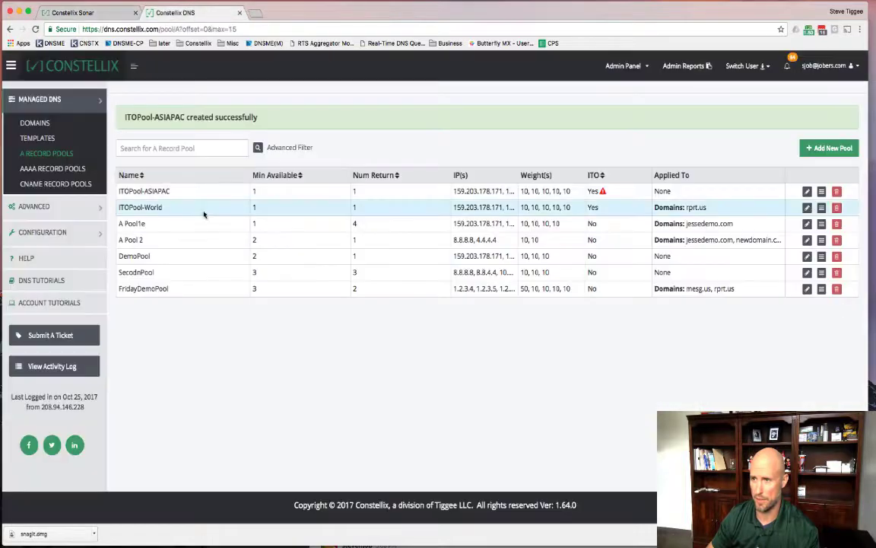
{"action": "double_click", "coordinate": [152, 207]}
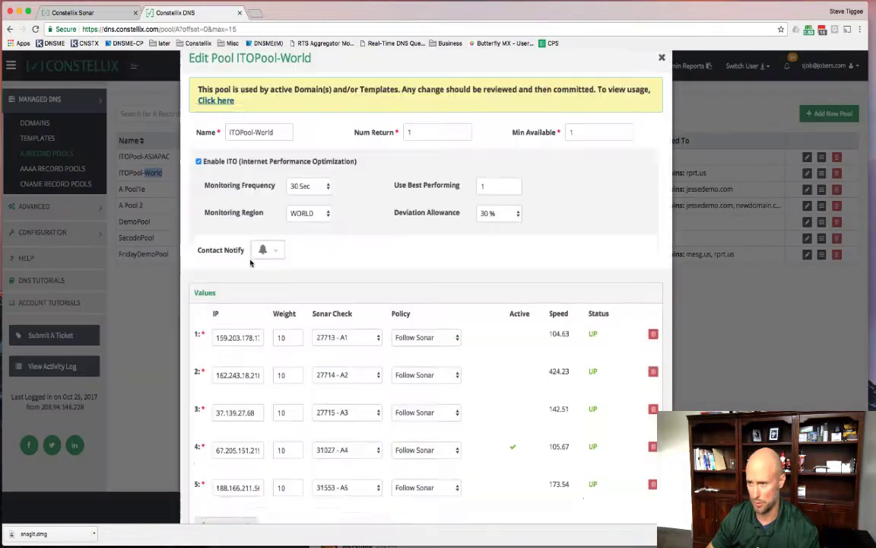
{"action": "scroll", "coordinate": [356, 368], "scroll_direction": "down", "scroll_amount": 1}
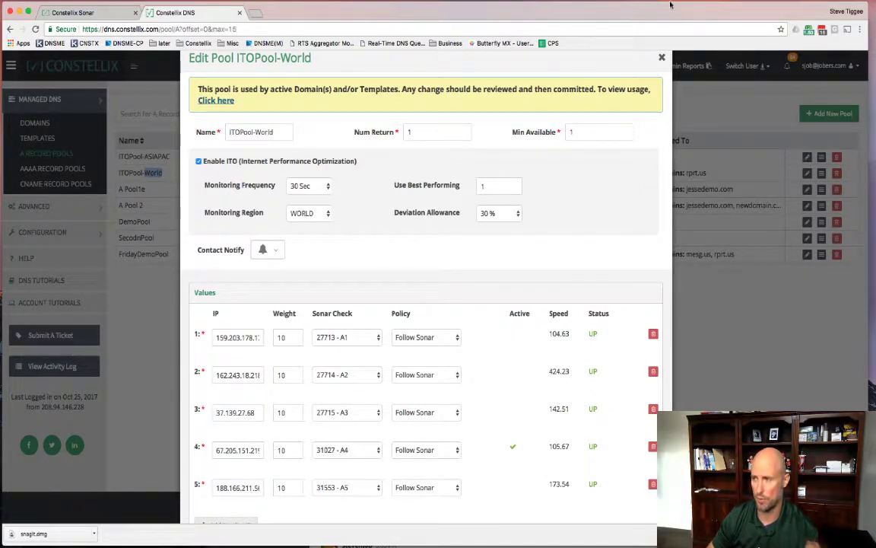
{"action": "left_click", "coordinate": [661, 59]}
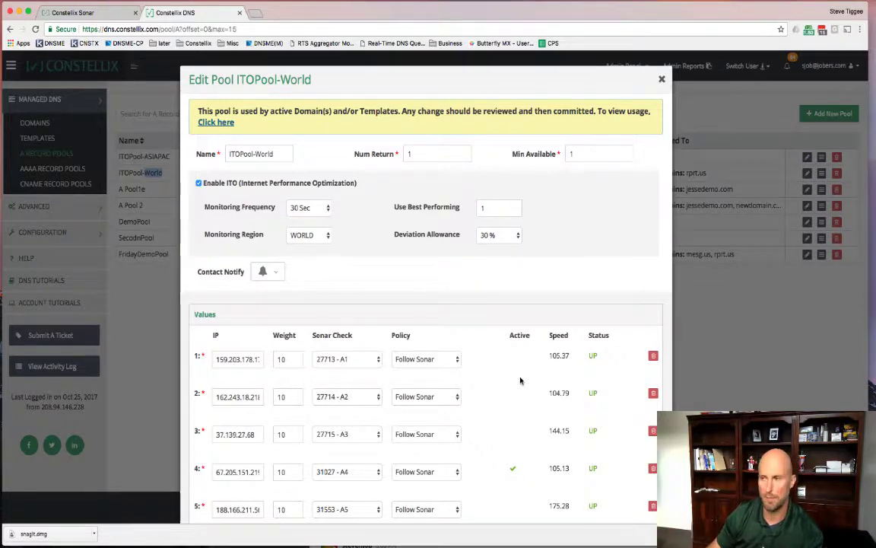
- Examine the IP speeds and the Monitoring Region options of pool ITOPool-World, and close the editor without changes
{"action": "scroll", "coordinate": [509, 316], "scroll_direction": "down", "scroll_amount": 2}
{"action": "scroll", "coordinate": [516, 326], "scroll_direction": "down", "scroll_amount": 1}
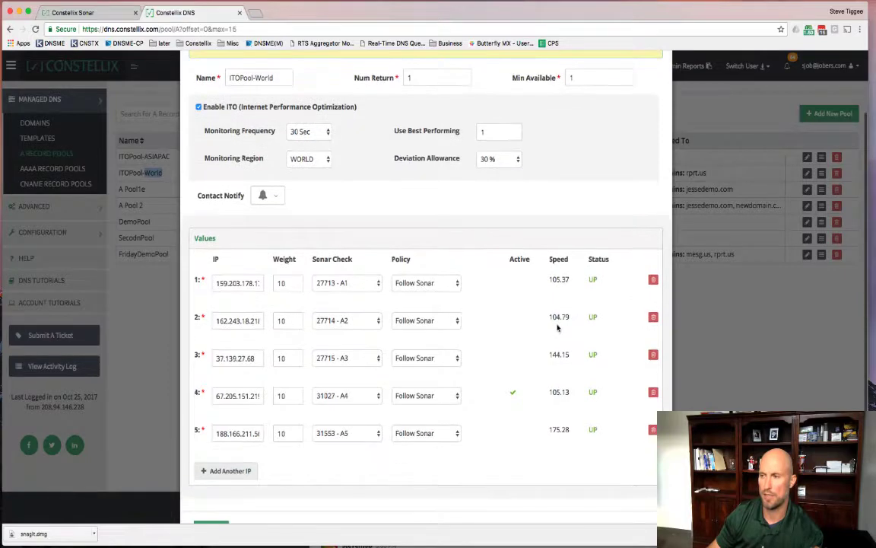
{"action": "left_click_drag", "start_coordinate": [569, 316], "coordinate": [549, 318]}
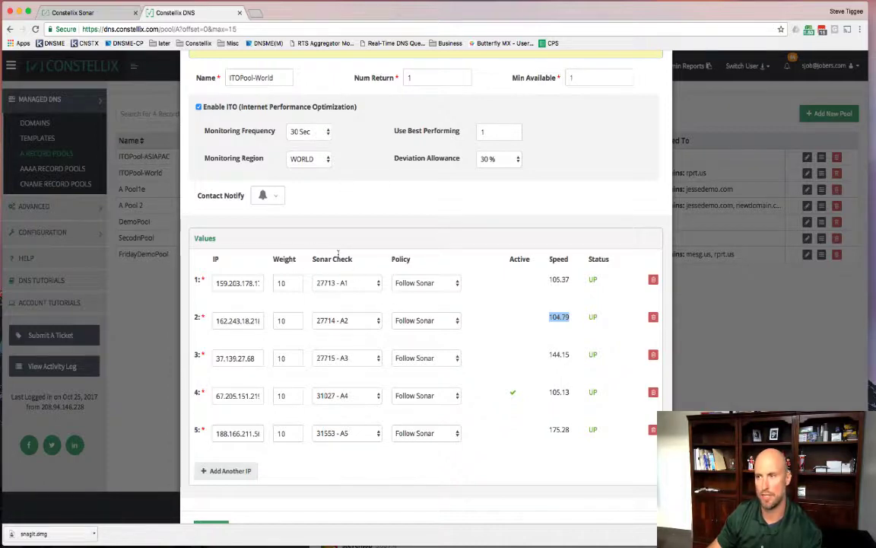
{"action": "left_click", "coordinate": [301, 162]}
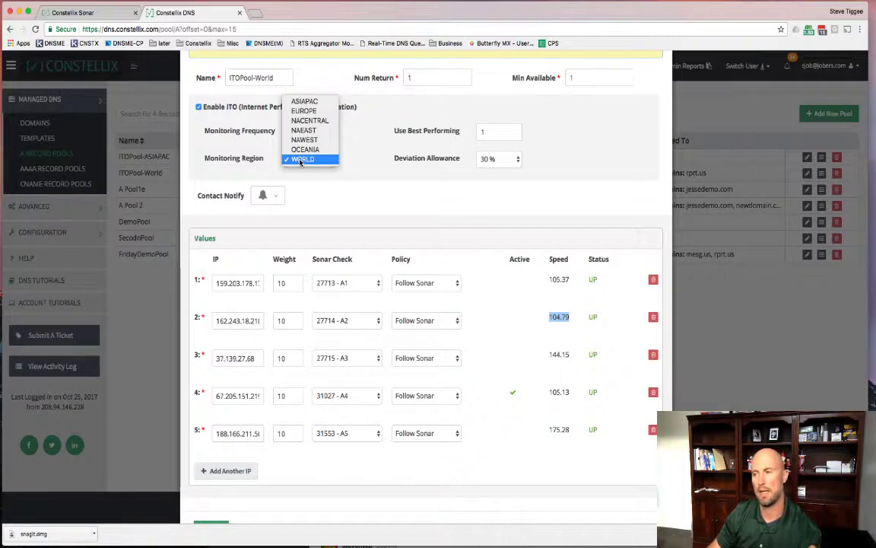
{"action": "left_click", "coordinate": [388, 163]}
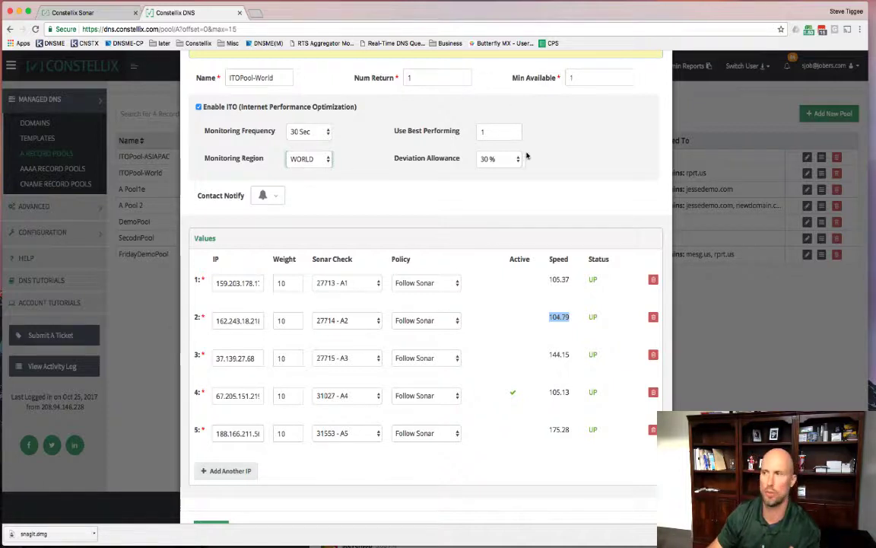
{"action": "scroll", "coordinate": [365, 451], "scroll_direction": "down", "scroll_amount": 2}
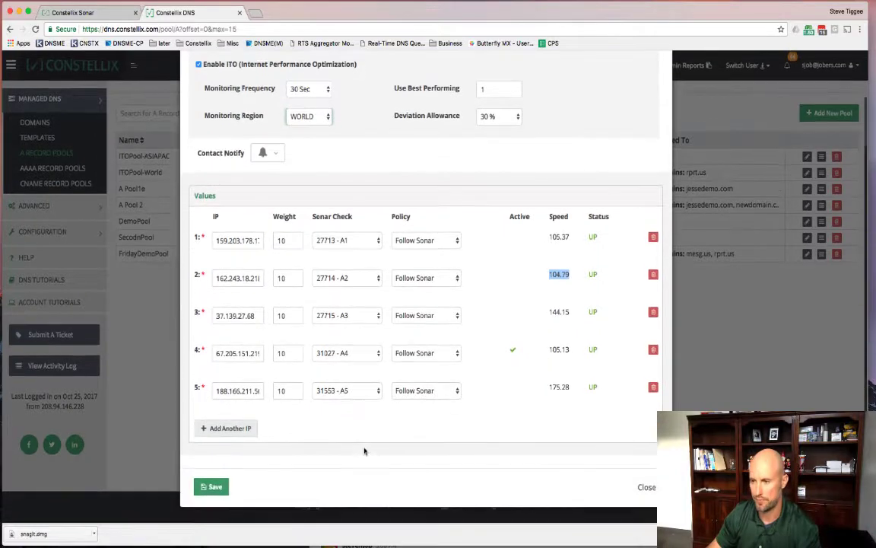
{"action": "left_click", "coordinate": [649, 488]}
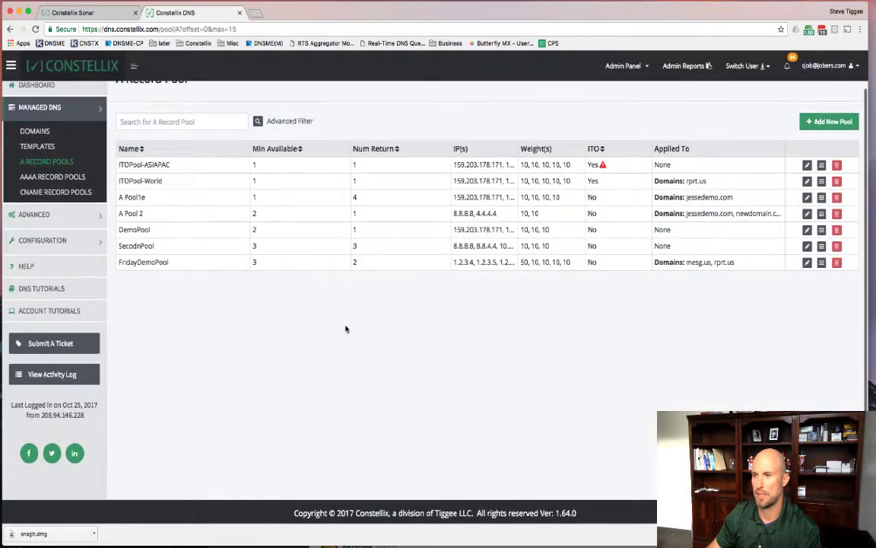
- Open domain rprt.us, check the IP filters offered for a new A record, and close the form without saving
{"action": "scroll", "coordinate": [345, 329], "scroll_direction": "up", "scroll_amount": 2}
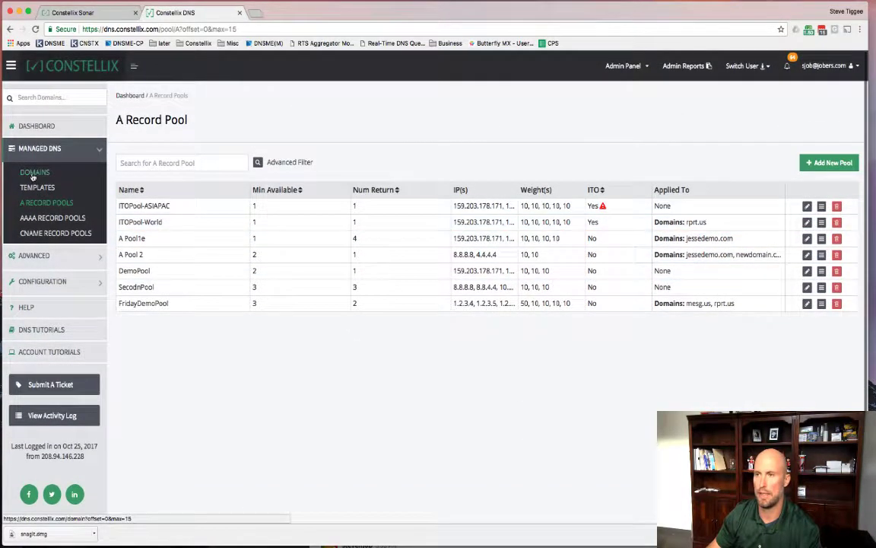
{"action": "left_click", "coordinate": [33, 173]}
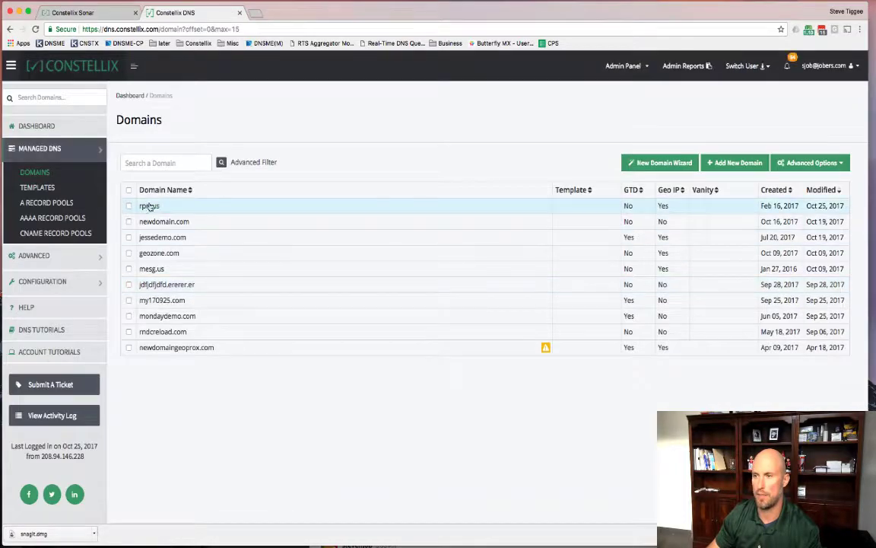
{"action": "left_click", "coordinate": [150, 207]}
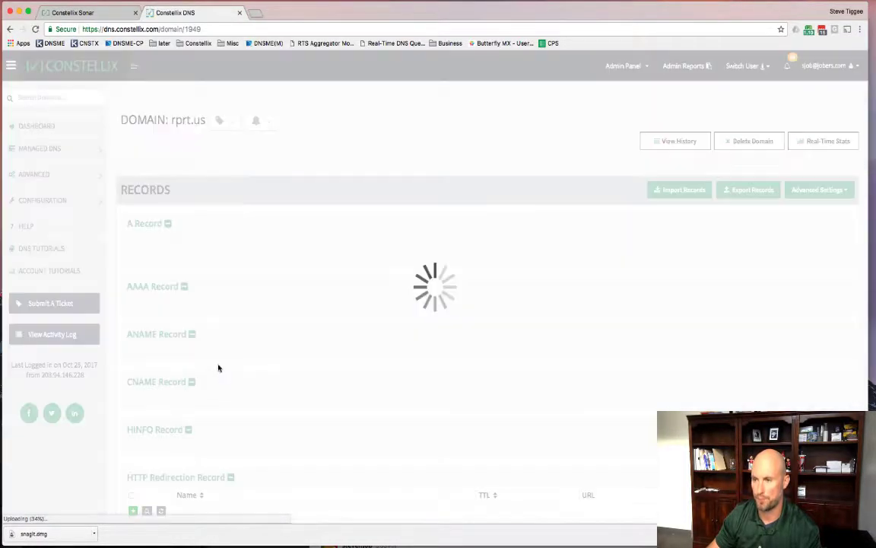
{"action": "scroll", "coordinate": [222, 373], "scroll_direction": "down", "scroll_amount": 5}
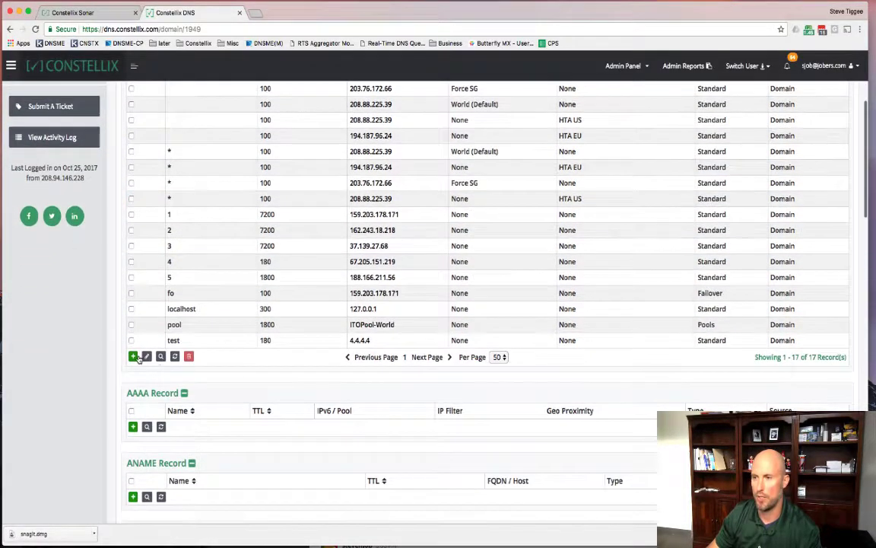
{"action": "left_click", "coordinate": [133, 357]}
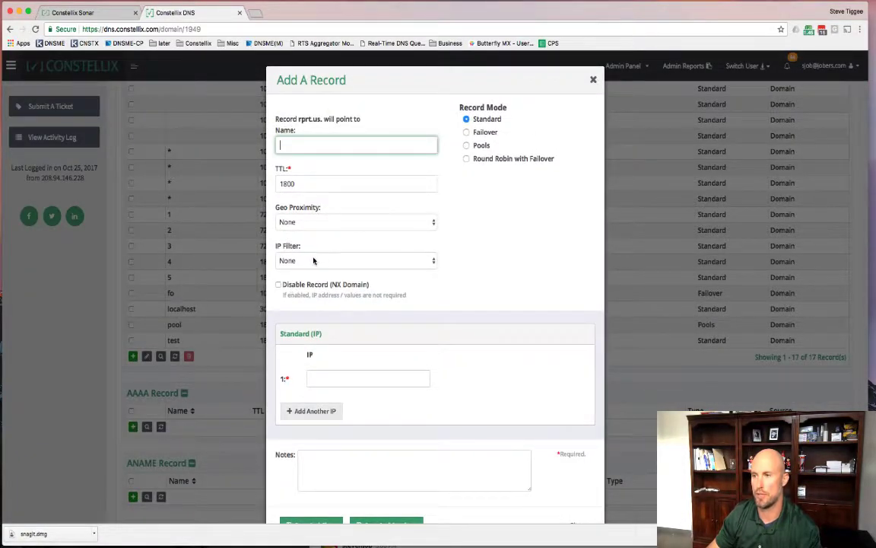
{"action": "left_click", "coordinate": [313, 261]}
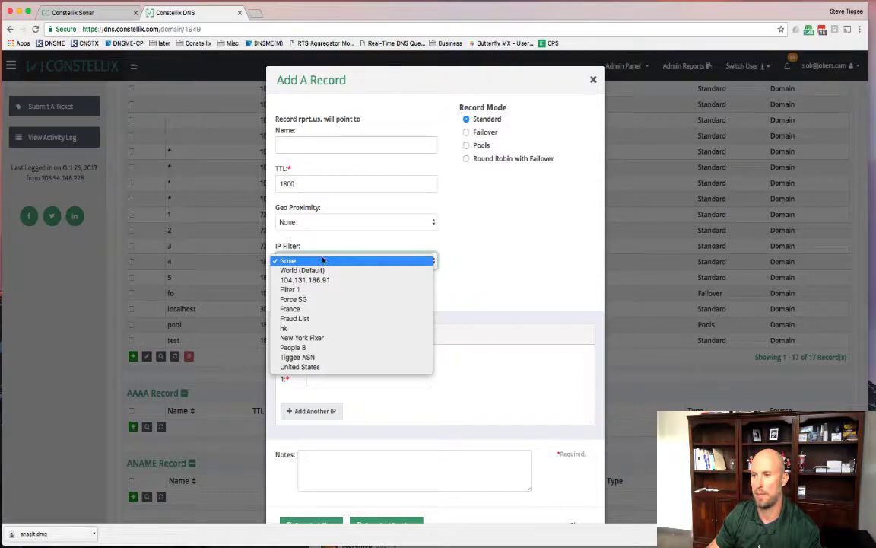
{"action": "left_click", "coordinate": [520, 221]}
{"action": "left_click", "coordinate": [594, 79]}
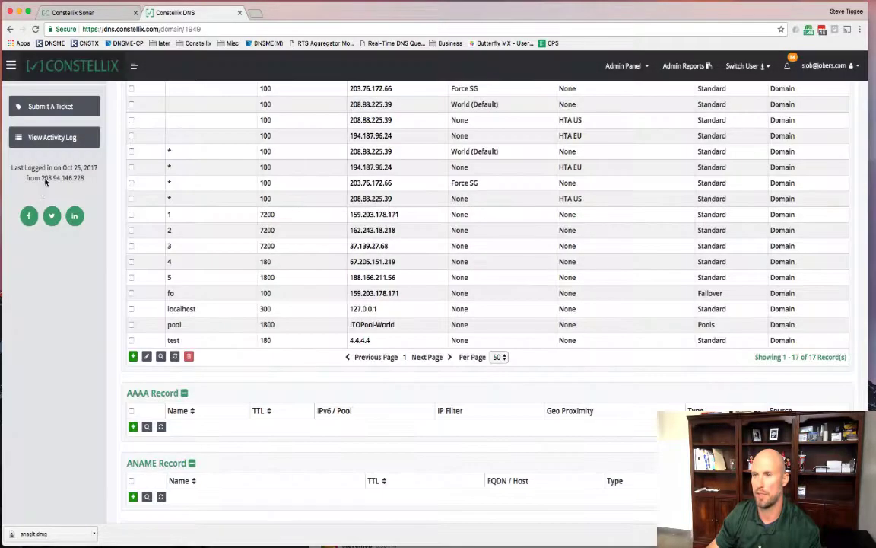
- Start a new IP filter and add the regions Asia and Oceania to it
{"action": "scroll", "coordinate": [45, 182], "scroll_direction": "up", "scroll_amount": 5}
{"action": "left_click", "coordinate": [47, 181]}
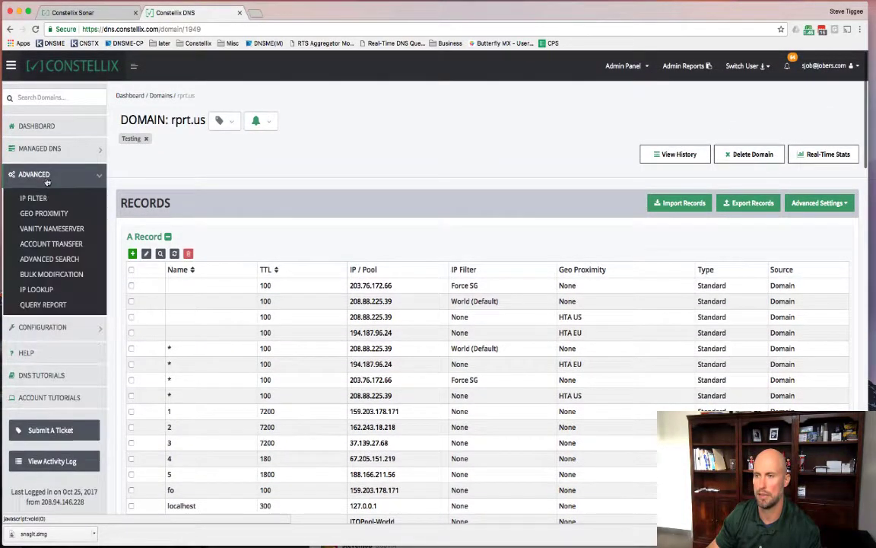
{"action": "left_click", "coordinate": [33, 198]}
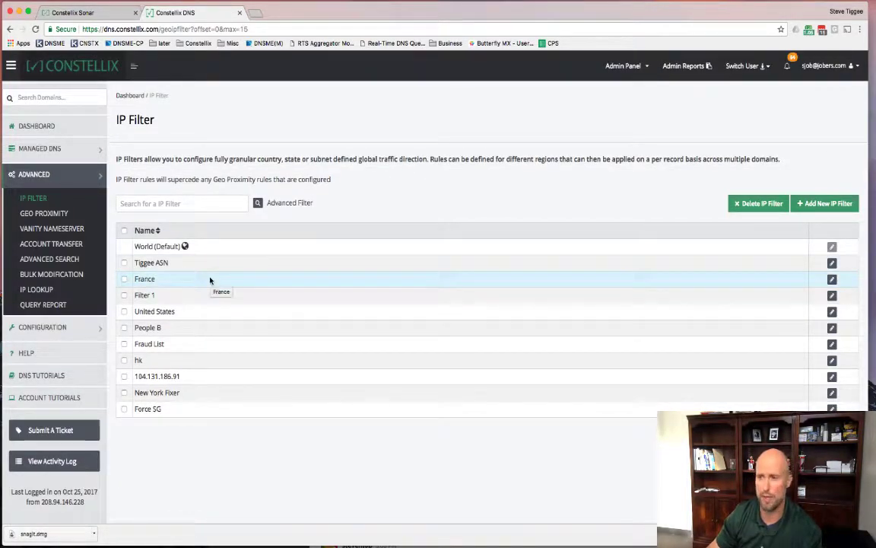
{"action": "left_click", "coordinate": [829, 204]}
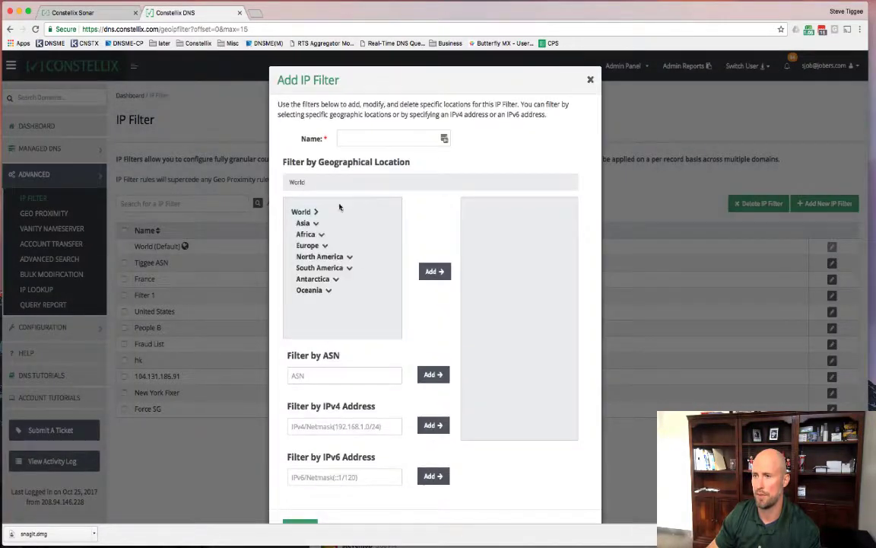
{"action": "left_click", "coordinate": [302, 223]}
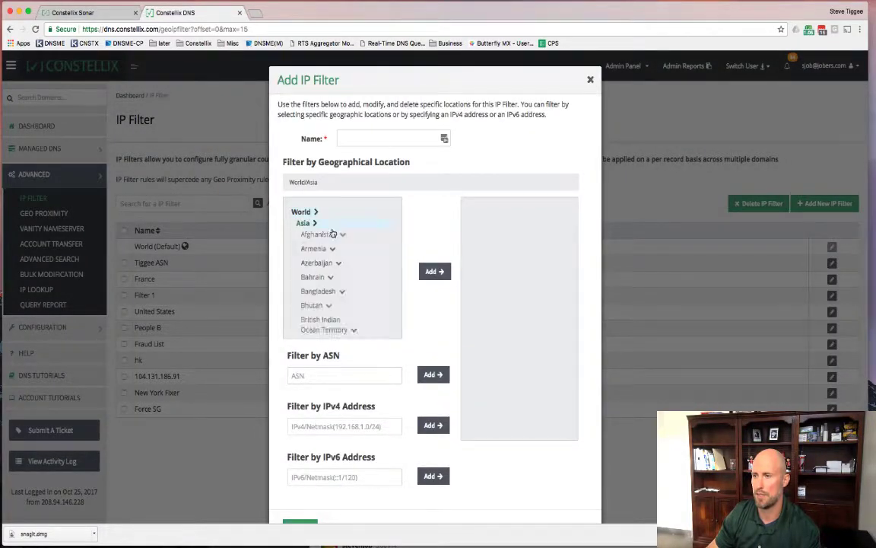
{"action": "left_click", "coordinate": [431, 272]}
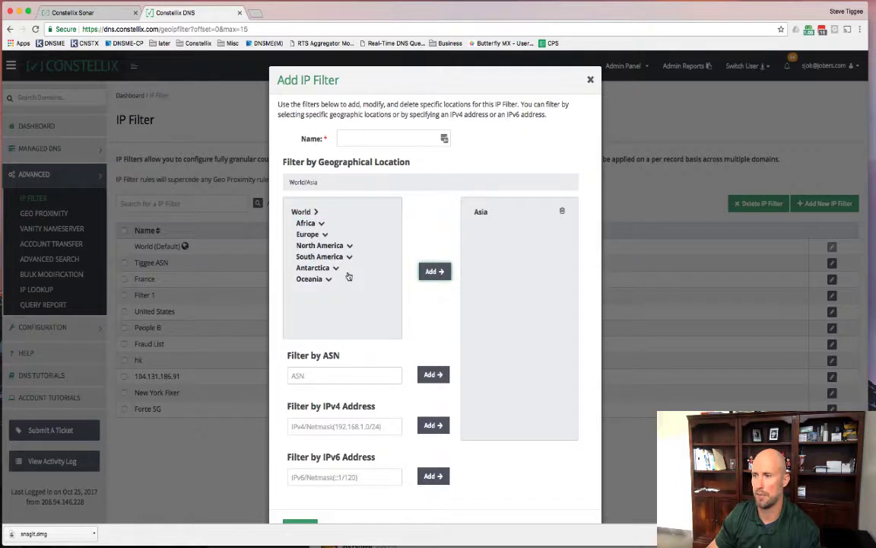
{"action": "left_click", "coordinate": [308, 279]}
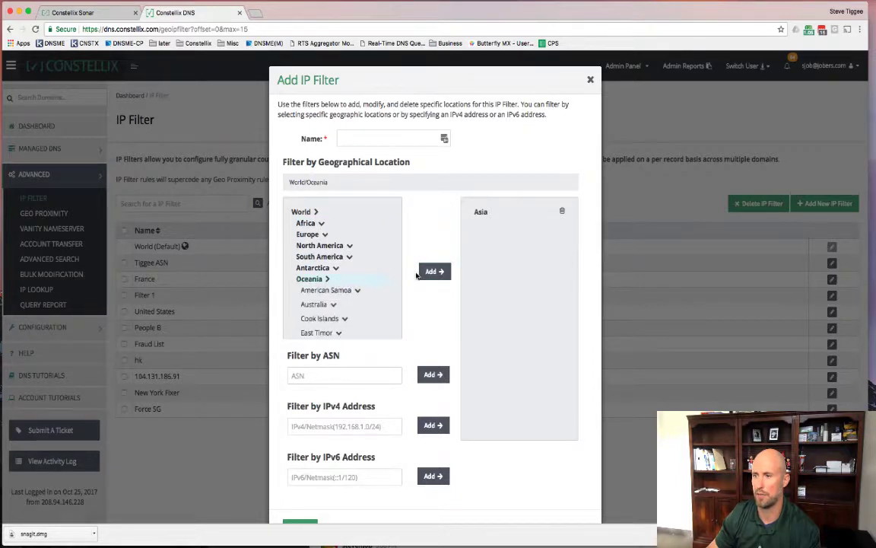
{"action": "left_click", "coordinate": [427, 273]}
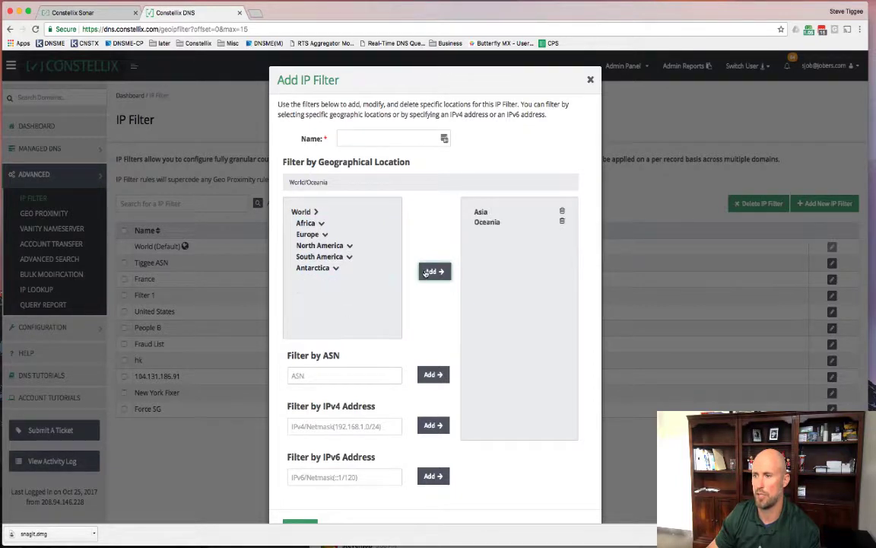
- Name the IP filter Asia-Pac-Ocieania and save it
{"action": "left_click", "coordinate": [361, 143]}
{"action": "type", "text": "Asia"}
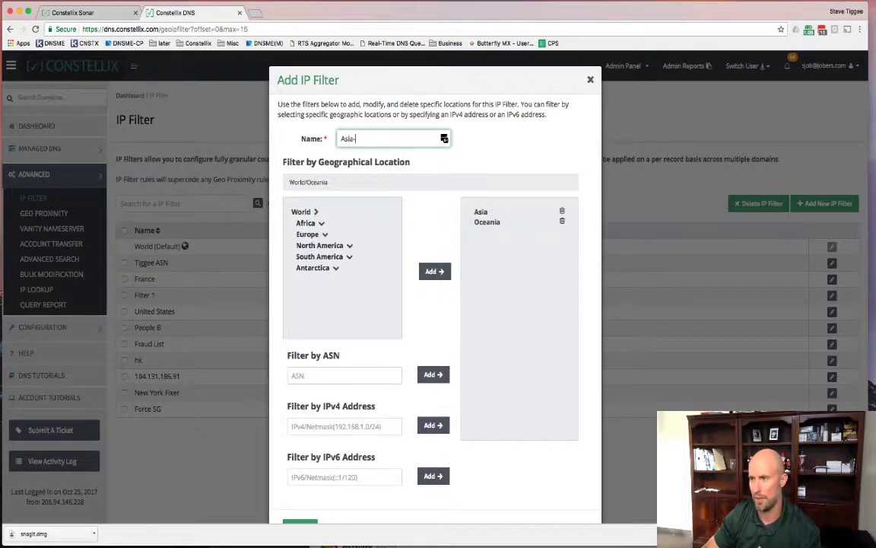
{"action": "type", "text": "-Pac-Oce"}
{"action": "key", "text": "BackSpace"}
{"action": "key", "text": "BackSpace"}
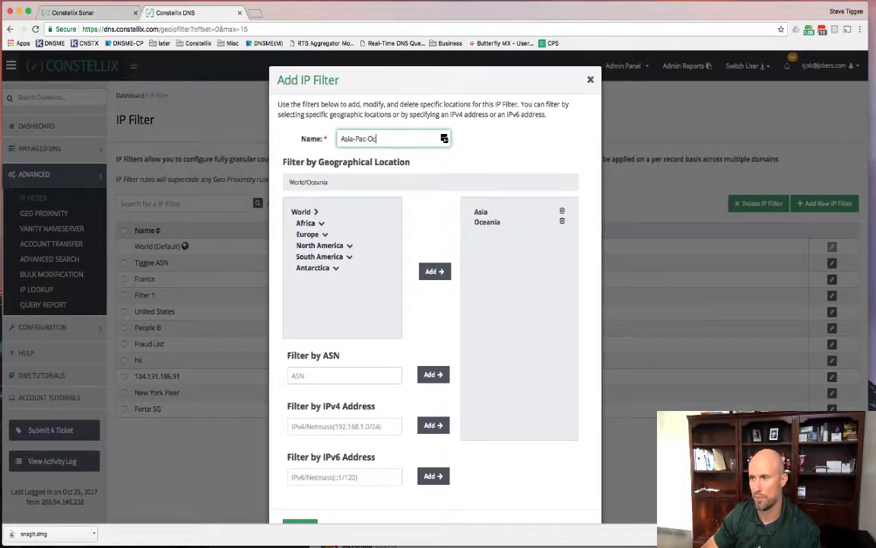
{"action": "type", "text": "eania"}
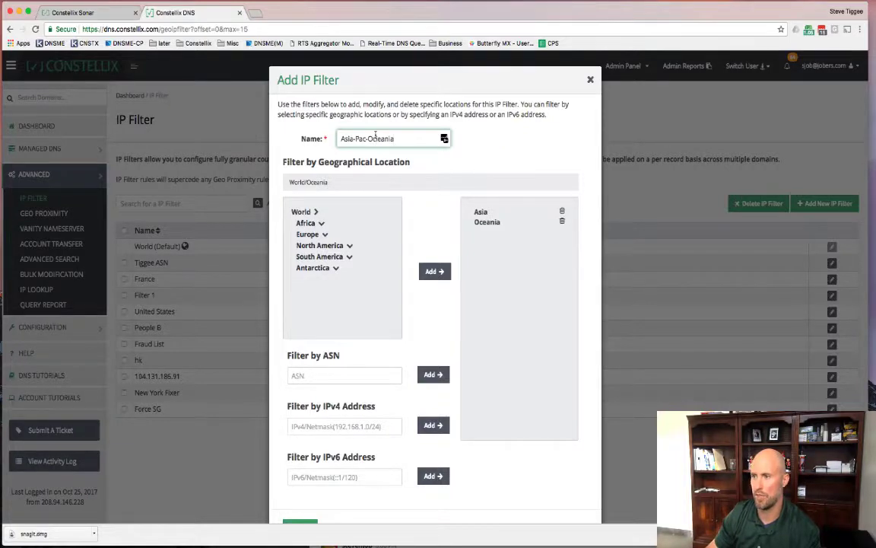
{"action": "scroll", "coordinate": [361, 428], "scroll_direction": "down", "scroll_amount": 2}
{"action": "left_click", "coordinate": [296, 485]}
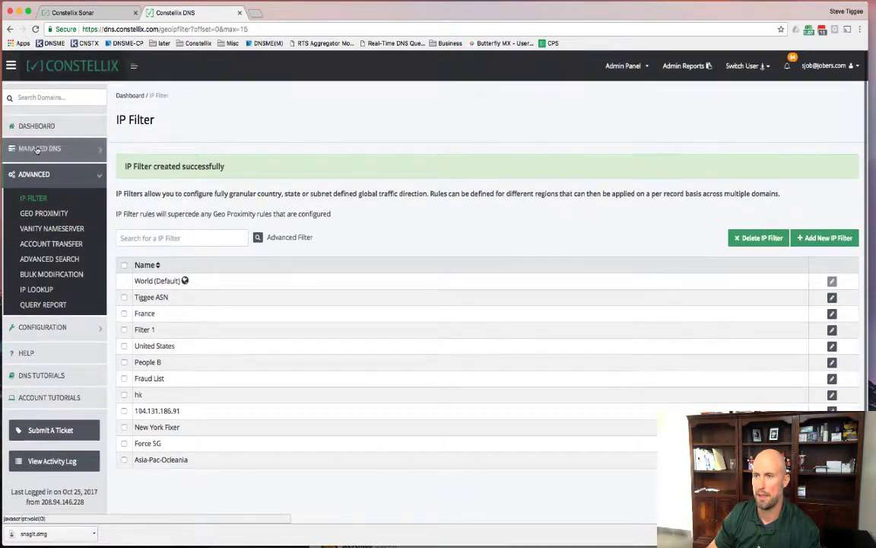
- In domain rprt.us, set the IP filter of the A record pool to World (Default) and save the record
{"action": "left_click", "coordinate": [36, 150]}
{"action": "left_click", "coordinate": [53, 172]}
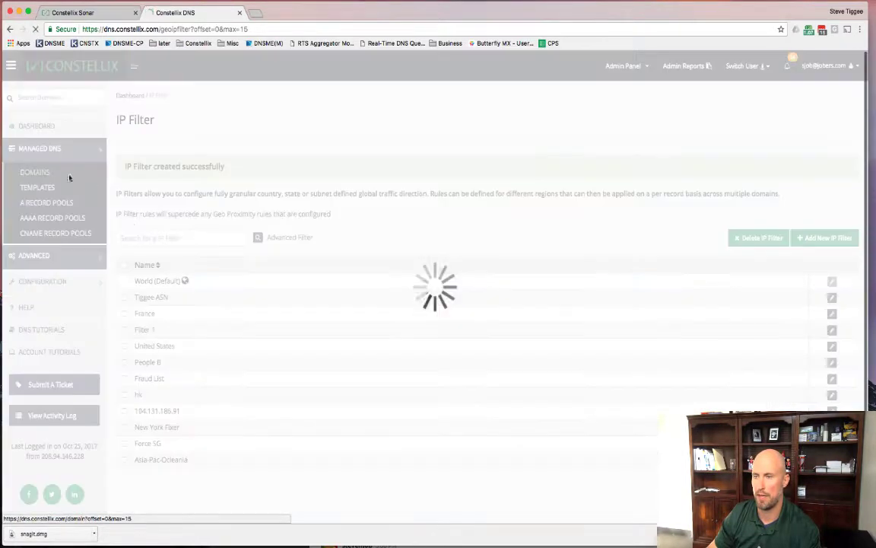
{"action": "left_click", "coordinate": [148, 206]}
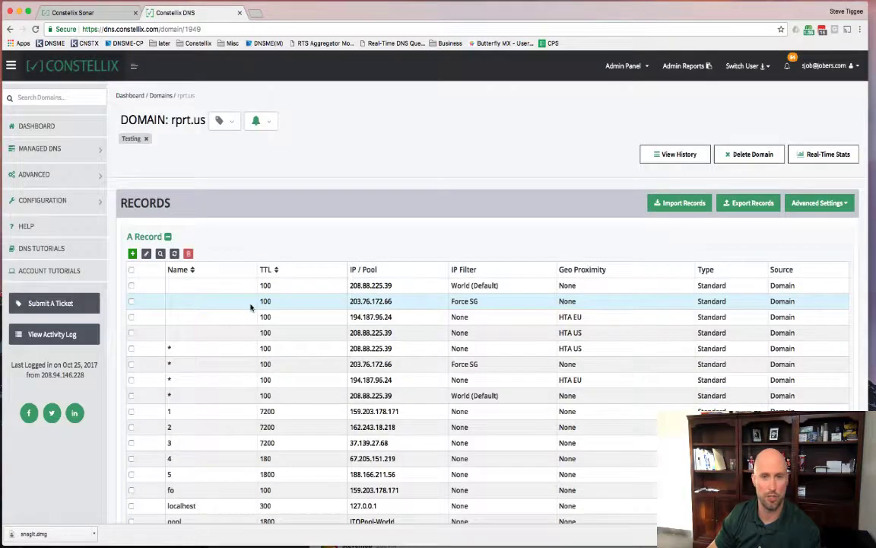
{"action": "scroll", "coordinate": [307, 408], "scroll_direction": "down", "scroll_amount": 3}
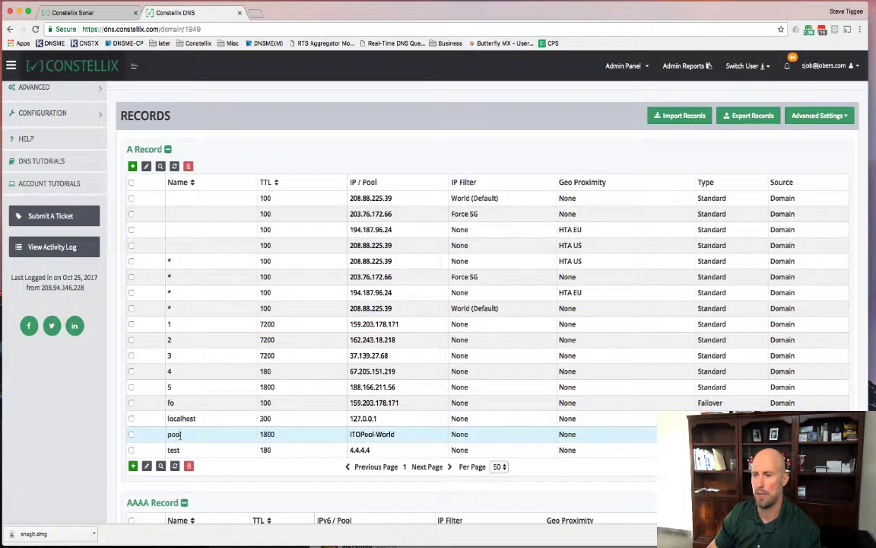
{"action": "left_click", "coordinate": [362, 434]}
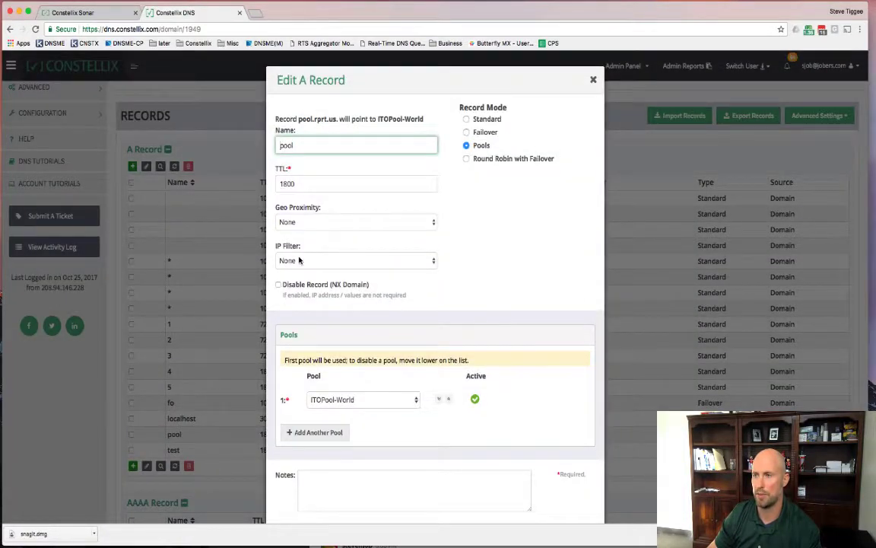
{"action": "left_click", "coordinate": [299, 259]}
{"action": "left_click", "coordinate": [301, 271]}
{"action": "scroll", "coordinate": [365, 403], "scroll_direction": "down", "scroll_amount": 3}
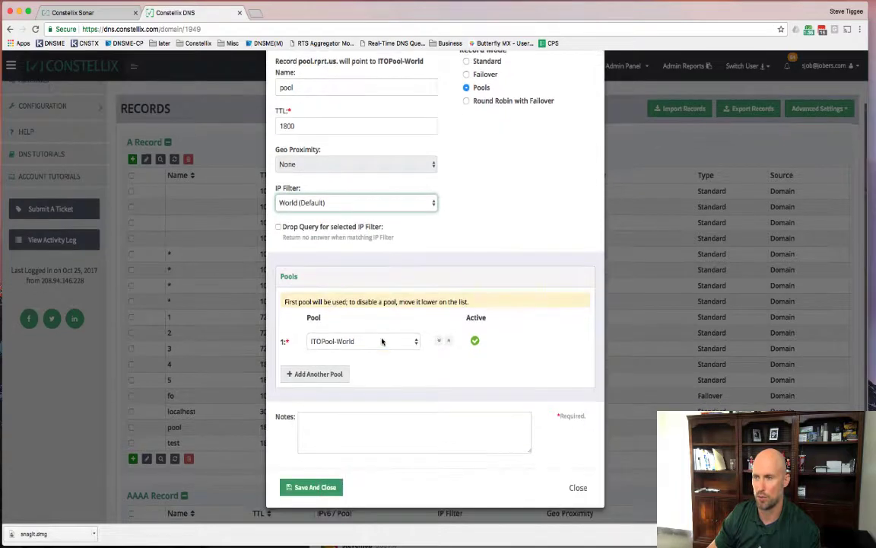
{"action": "left_click", "coordinate": [300, 485]}
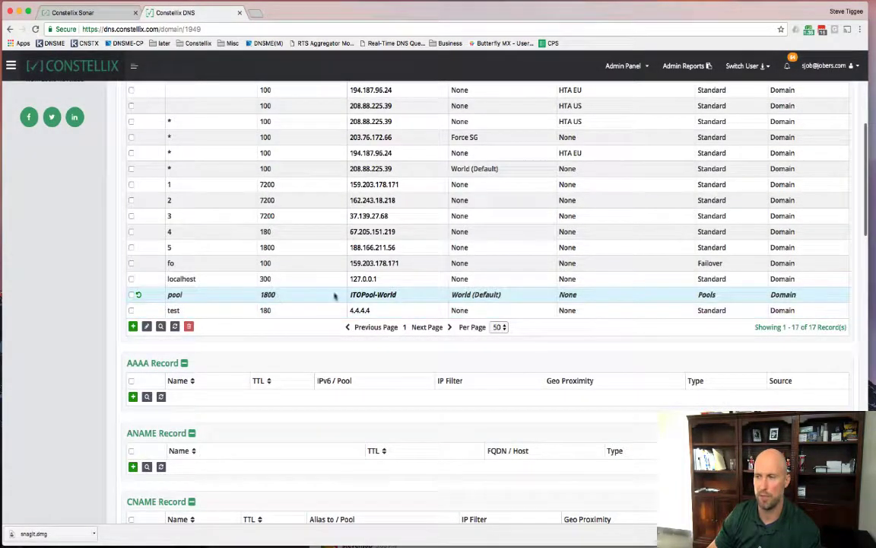
- Start a new A record named pool in domain rprt.us and set its IP filter to Asia-Pac-Ocieania
{"action": "left_click", "coordinate": [134, 327]}
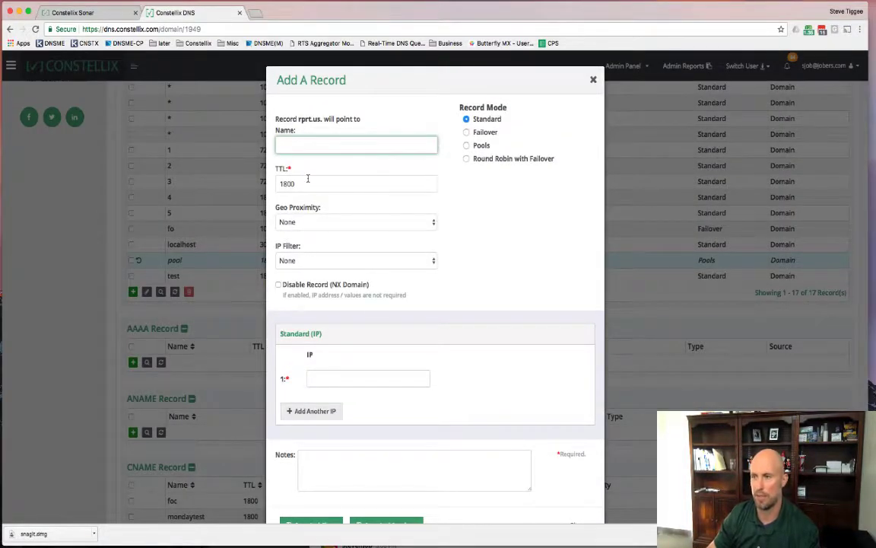
{"action": "type", "text": "pool"}
{"action": "left_click", "coordinate": [308, 182]}
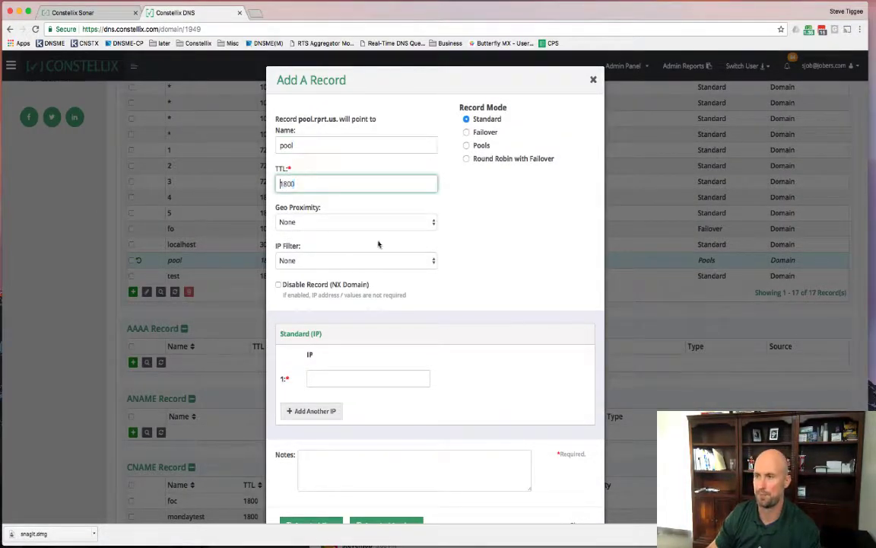
{"action": "left_click", "coordinate": [332, 262]}
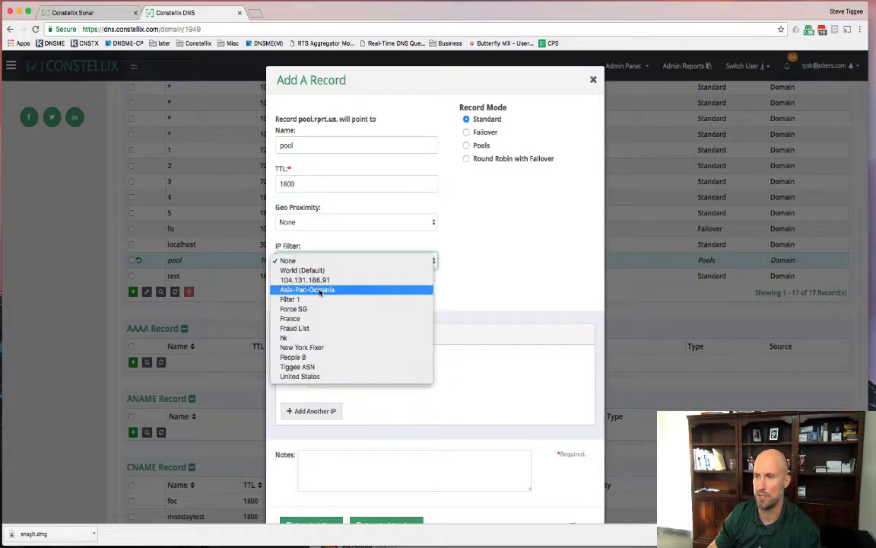
{"action": "left_click", "coordinate": [322, 290]}
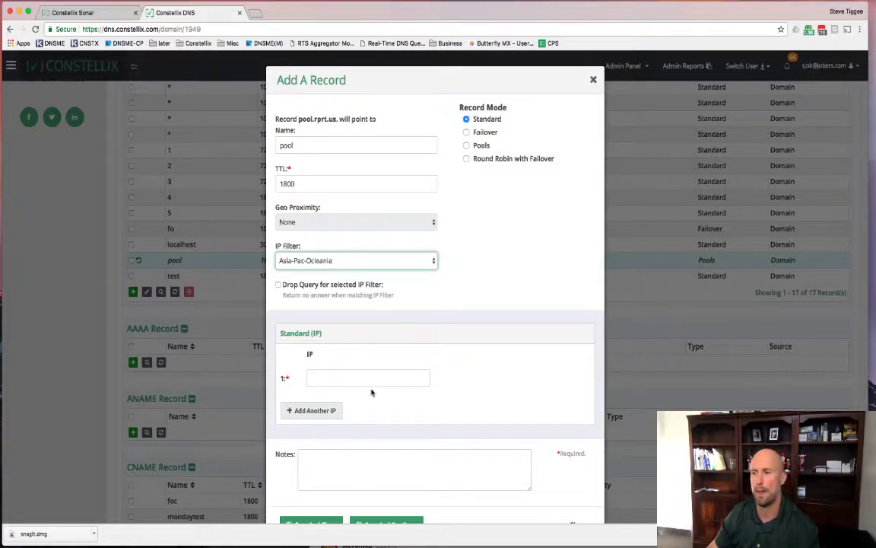
- Set the new A record's mode to Pools, select pool ITOPool-ASIAPAC, and save the record
{"action": "left_click", "coordinate": [467, 145]}
{"action": "left_click", "coordinate": [346, 399]}
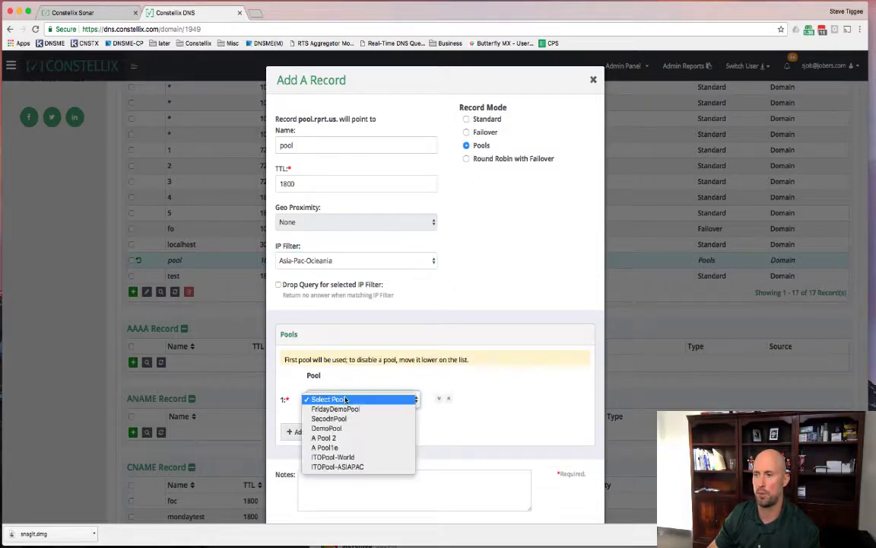
{"action": "left_click", "coordinate": [337, 467]}
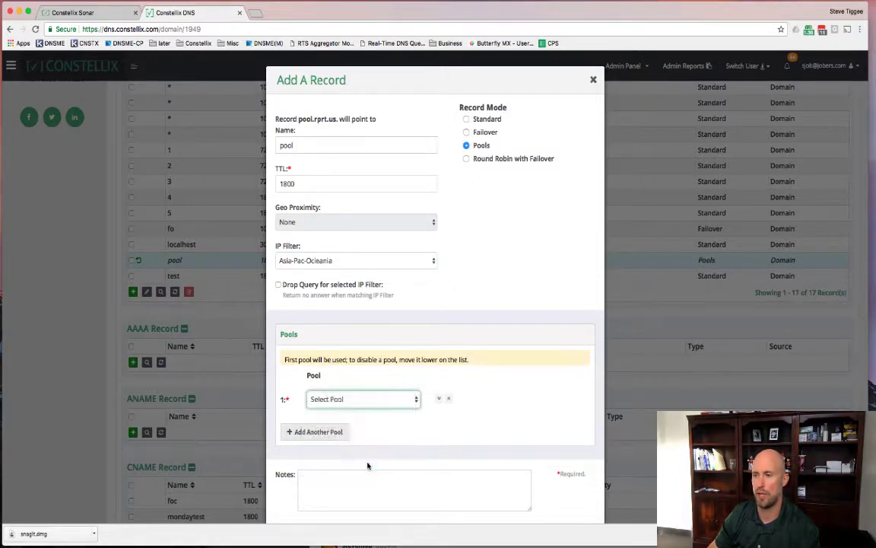
{"action": "scroll", "coordinate": [391, 387], "scroll_direction": "down", "scroll_amount": 3}
{"action": "left_click", "coordinate": [312, 432]}
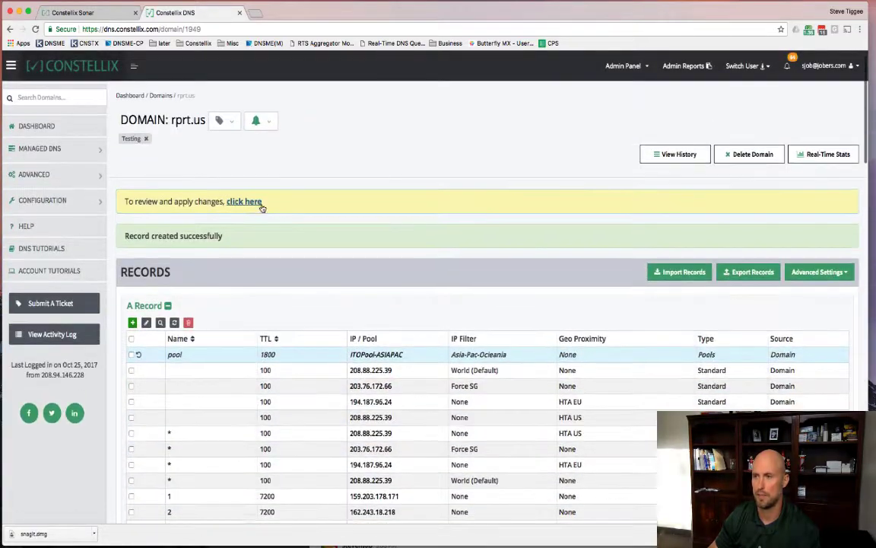
- Review and commit the pending changes to domain rprt.us, and check the two pool A records in the list
{"action": "left_click", "coordinate": [244, 201]}
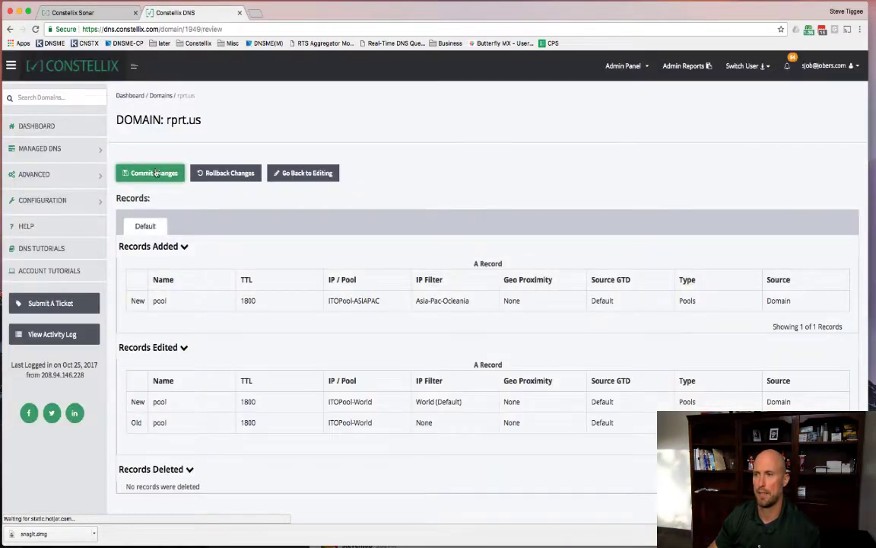
{"action": "left_click", "coordinate": [154, 173]}
{"action": "left_click", "coordinate": [330, 182]}
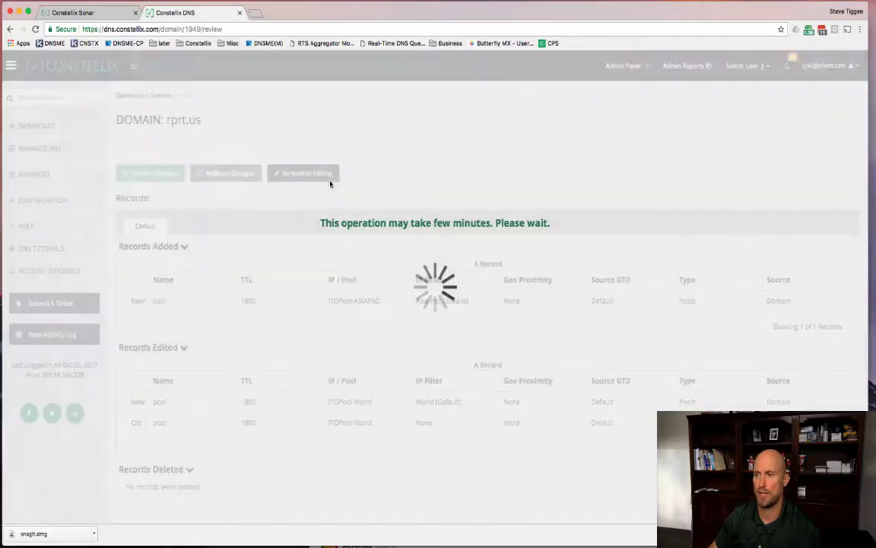
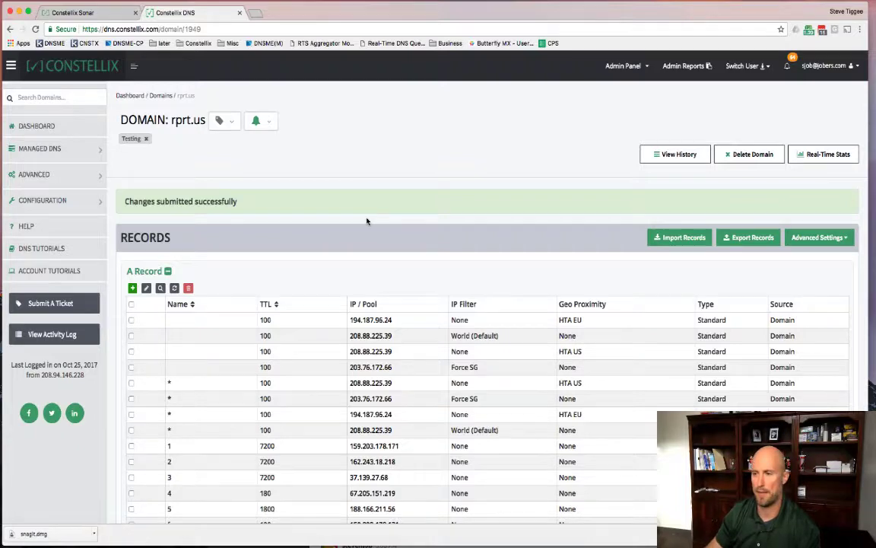
{"action": "scroll", "coordinate": [367, 221], "scroll_direction": "down", "scroll_amount": 3}
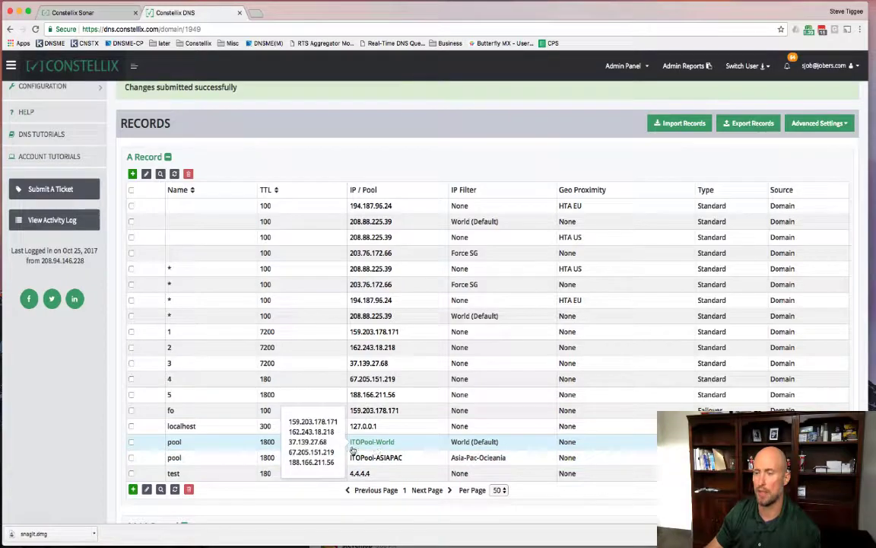
{"action": "scroll", "coordinate": [380, 452], "scroll_direction": "up", "scroll_amount": 3}
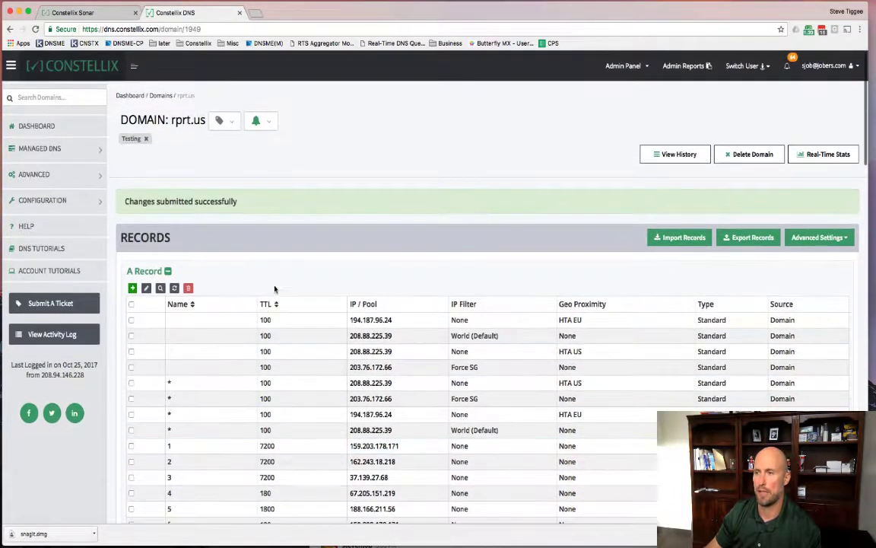
{"action": "scroll", "coordinate": [273, 289], "scroll_direction": "down", "scroll_amount": 5}
- Switch to the terminal and look up pool.rprt.us against ns11.constellix.com from the local bash session
{"action": "key", "text": "super+Tab"}
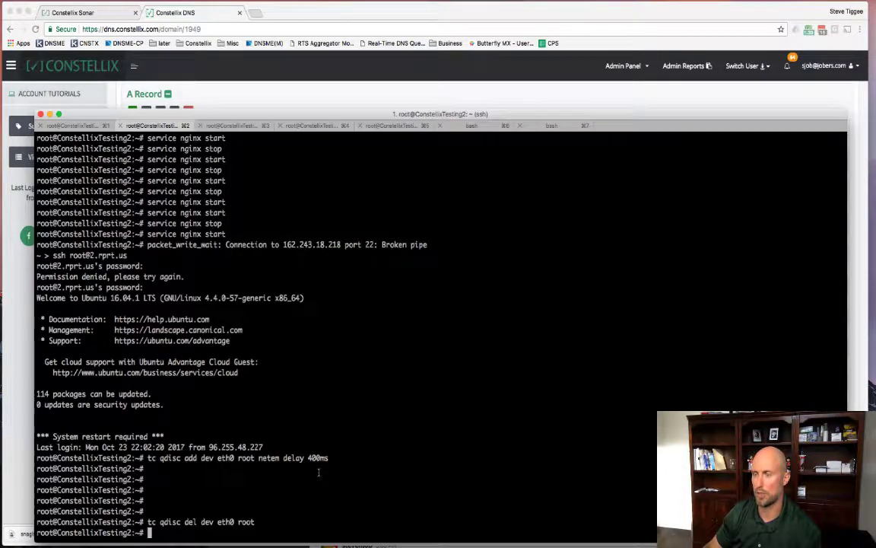
{"action": "key", "text": "Up"}
{"action": "key", "text": "Up"}
{"action": "key", "text": "Up"}
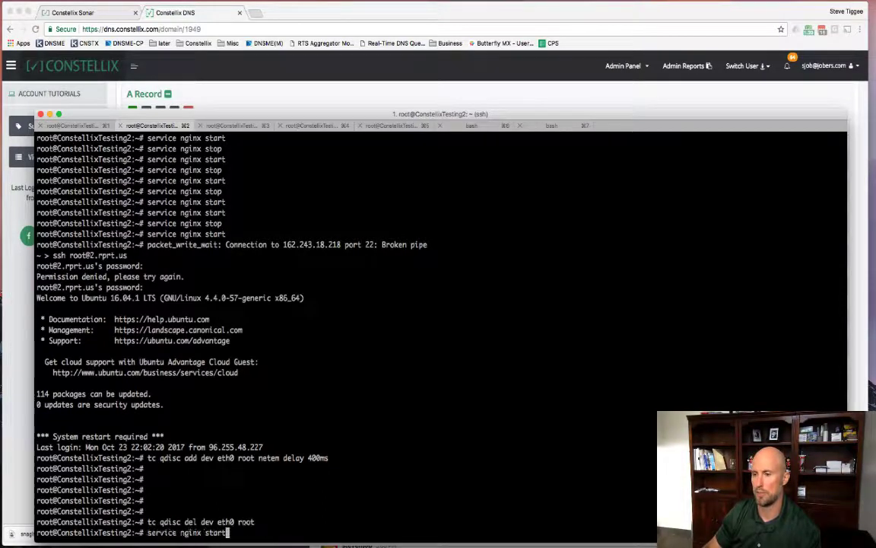
{"action": "key", "text": "Down"}
{"action": "key", "text": "Down"}
{"action": "key", "text": "Down"}
{"action": "left_click", "coordinate": [472, 125]}
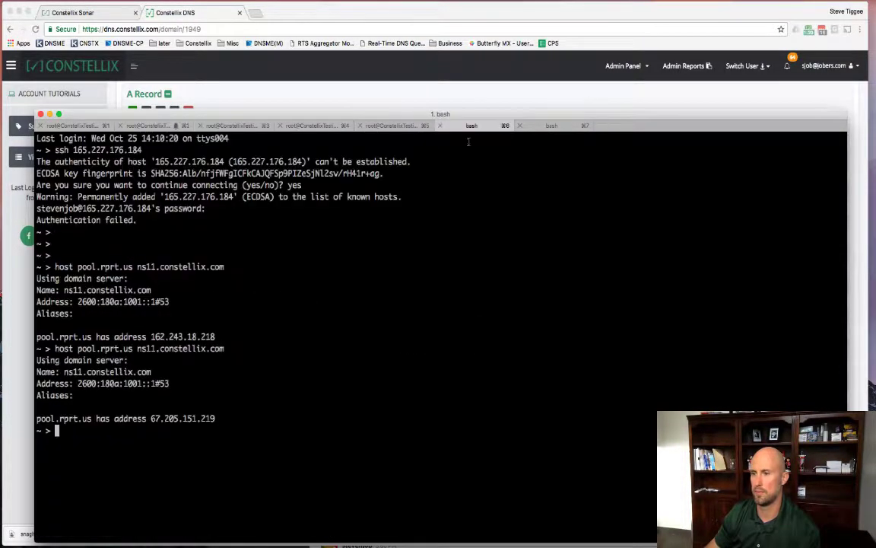
{"action": "key", "text": "Up"}
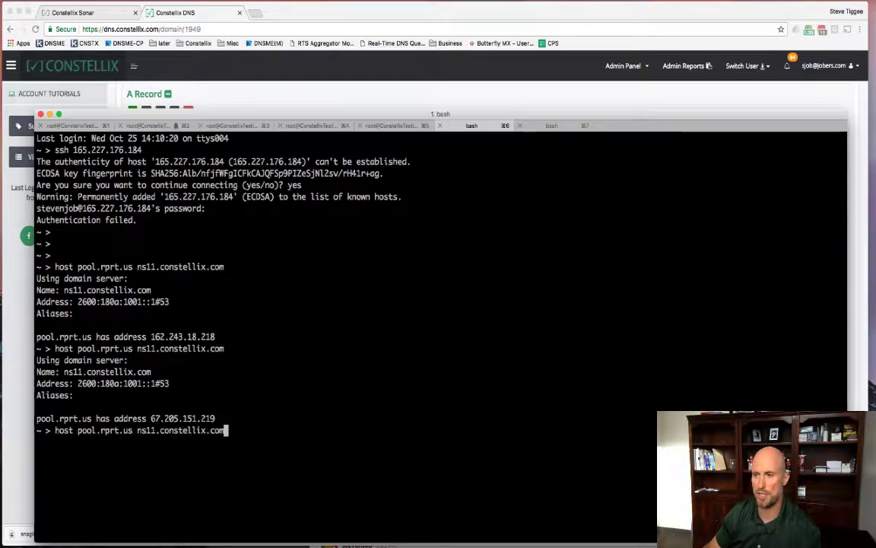
{"action": "key", "text": "Return"}
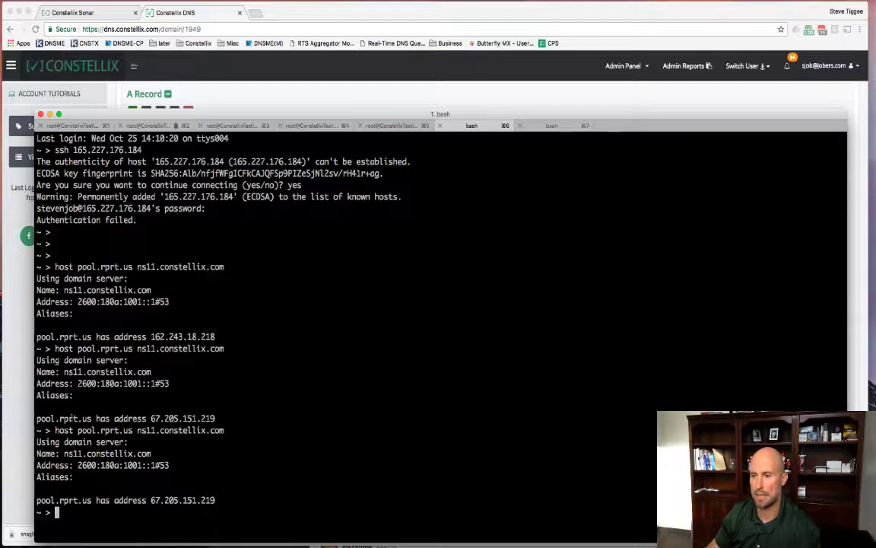
- Copy the line "pool.rprt.us has address 67.205.151.219" and try to run it as a command on ConstellixTesting5
{"action": "left_click_drag", "start_coordinate": [36, 417], "coordinate": [213, 418]}
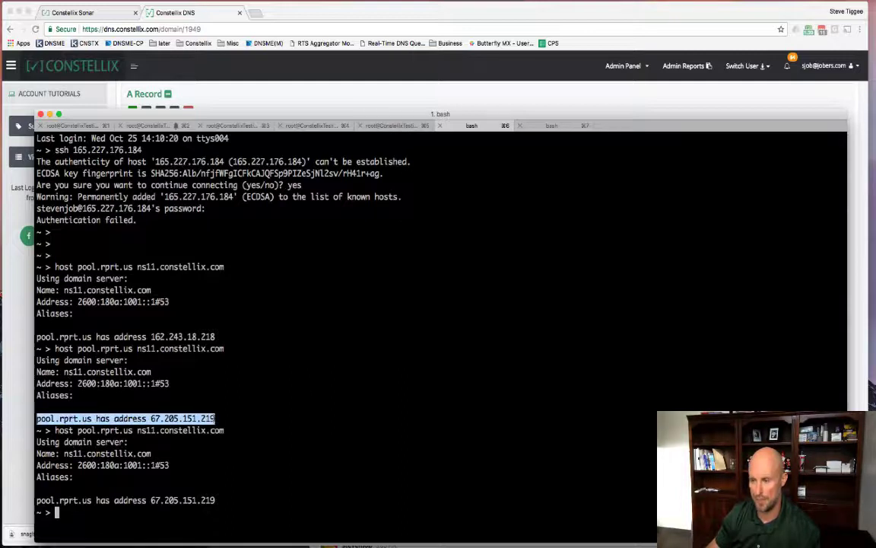
{"action": "left_click", "coordinate": [363, 124]}
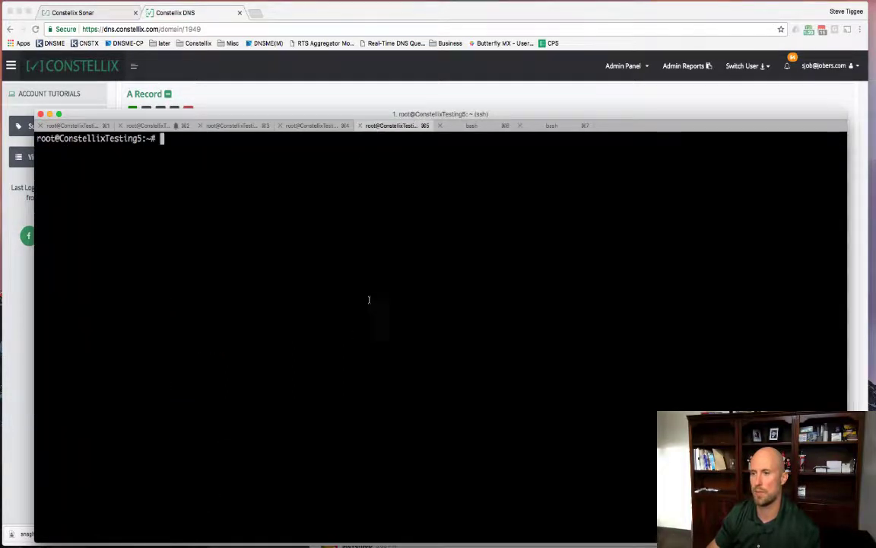
{"action": "type", "text": "pool.rprt.us has address 67.205.151.219"}
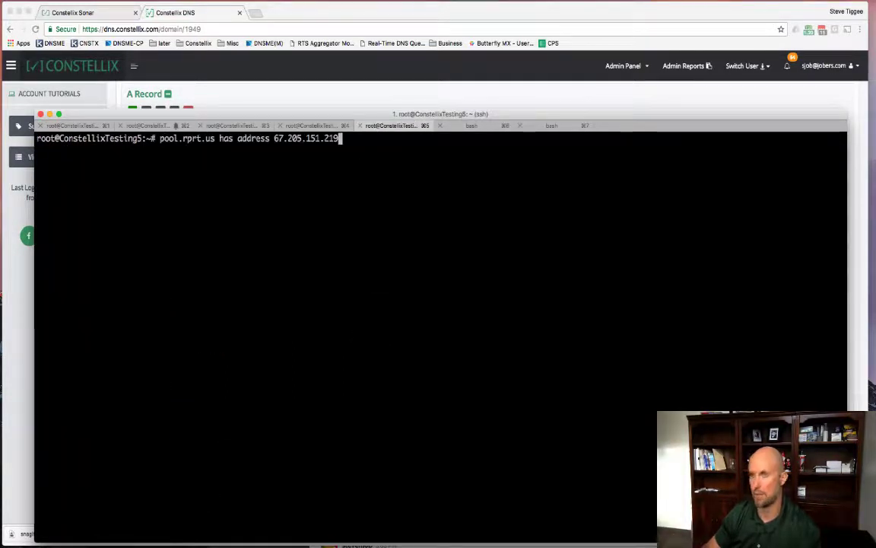
{"action": "key", "text": "Return"}
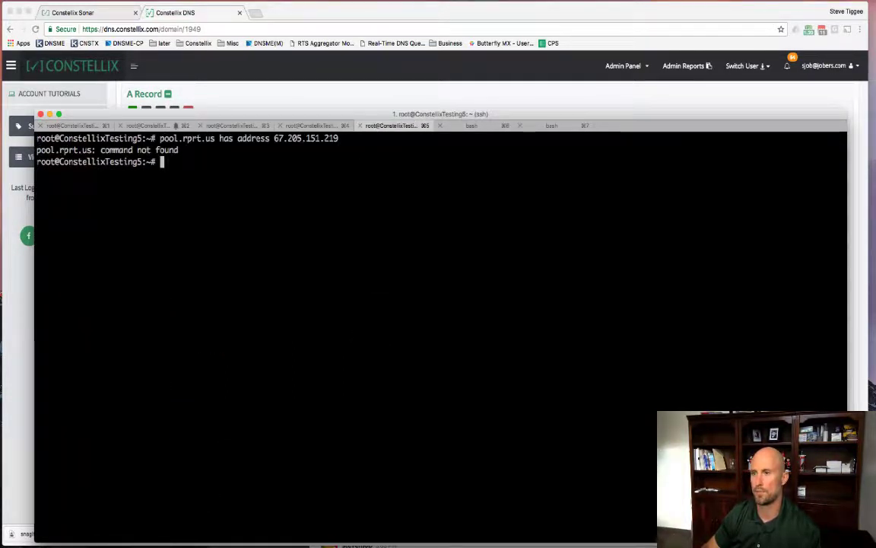
- Rework the last command on ConstellixTesting5 into "host pool.rprt.us" and run the lookup
{"action": "key", "text": "Up"}
{"action": "key", "text": "ctrl+a"}
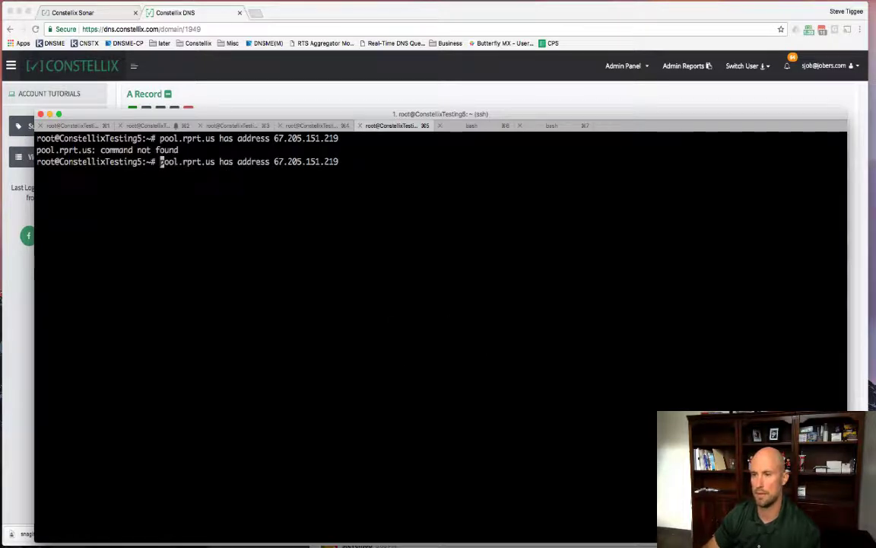
{"action": "type", "text": "host"}
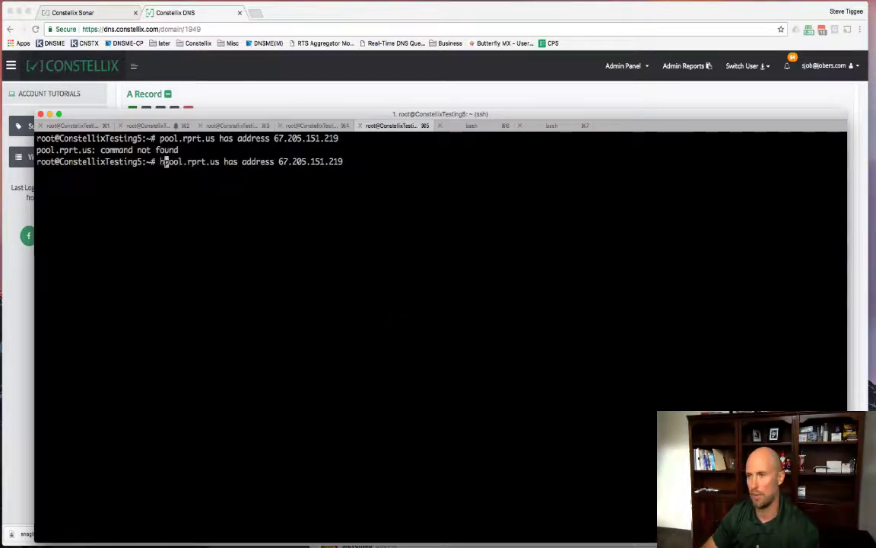
{"action": "key", "text": "Right"}
{"action": "key", "text": "Right"}
{"action": "key", "text": "Right"}
{"action": "key", "text": "Right"}
{"action": "key", "text": "Right"}
{"action": "key", "text": "Right"}
{"action": "key", "text": "Right"}
{"action": "key", "text": "Right"}
{"action": "key", "text": "Right"}
{"action": "key", "text": "Right"}
{"action": "key", "text": "Right"}
{"action": "key", "text": "Right"}
{"action": "key", "text": "Right"}
{"action": "key", "text": "Right"}
{"action": "key", "text": "Right"}
{"action": "key", "text": "Right"}
{"action": "key", "text": "Right"}
{"action": "key", "text": "Right"}
{"action": "key", "text": "Right"}
{"action": "key", "text": "Right"}
{"action": "key", "text": "Right"}
{"action": "key", "text": "Right"}
{"action": "key", "text": "Right"}
{"action": "key", "text": "Right"}
{"action": "key", "text": "Right"}
{"action": "key", "text": "Right"}
{"action": "key", "text": "Right"}
{"action": "key", "text": "Right"}
{"action": "key", "text": "Right"}
{"action": "key", "text": "Right"}
{"action": "key", "text": "Right"}
{"action": "key", "text": "Right"}
{"action": "key", "text": "Right"}
{"action": "key", "text": "Right"}
{"action": "key", "text": "Right"}
{"action": "key", "text": "Right"}
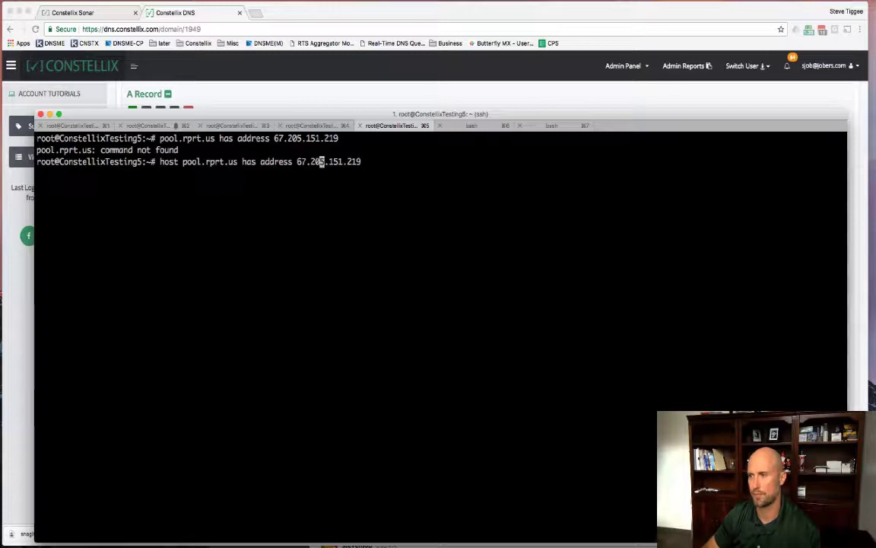
{"action": "key", "text": "BackSpace"}
{"action": "key", "text": "BackSpace"}
{"action": "key", "text": "BackSpace"}
{"action": "key", "text": "BackSpace"}
{"action": "key", "text": "BackSpace"}
{"action": "key", "text": "BackSpace"}
{"action": "key", "text": "BackSpace"}
{"action": "key", "text": "BackSpace"}
{"action": "key", "text": "BackSpace"}
{"action": "key", "text": "BackSpace"}
{"action": "key", "text": "BackSpace"}
{"action": "key", "text": "BackSpace"}
{"action": "key", "text": "BackSpace"}
{"action": "key", "text": "BackSpace"}
{"action": "key", "text": "BackSpace"}
{"action": "key", "text": "BackSpace"}
{"action": "key", "text": "BackSpace"}
{"action": "key", "text": "BackSpace"}
{"action": "key", "text": "BackSpace"}
{"action": "key", "text": "BackSpace"}
{"action": "key", "text": "BackSpace"}
{"action": "key", "text": "BackSpace"}
{"action": "key", "text": "BackSpace"}
{"action": "key", "text": "BackSpace"}
{"action": "key", "text": "BackSpace"}
{"action": "key", "text": "BackSpace"}
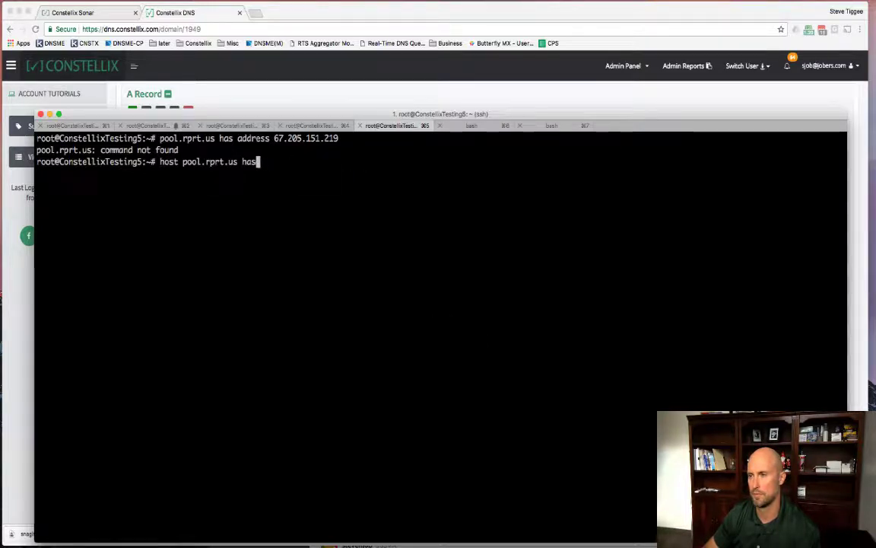
{"action": "type", "text": "ns111.constellix"}
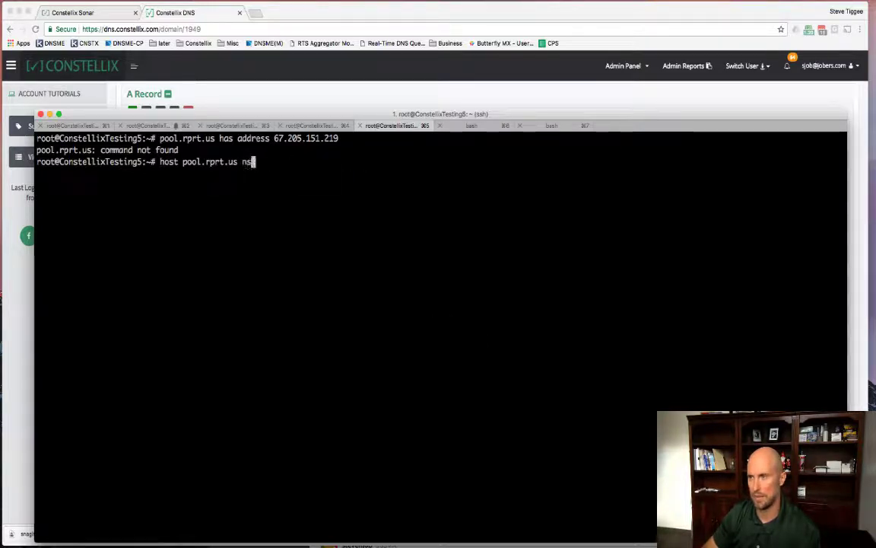
{"action": "key", "text": "BackSpace"}
{"action": "key", "text": "BackSpace"}
{"action": "key", "text": "BackSpace"}
{"action": "key", "text": "BackSpace"}
{"action": "key", "text": "BackSpace"}
{"action": "key", "text": "BackSpace"}
{"action": "key", "text": "BackSpace"}
{"action": "key", "text": "BackSpace"}
{"action": "key", "text": "BackSpace"}
{"action": "key", "text": "BackSpace"}
{"action": "key", "text": "BackSpace"}
{"action": "key", "text": "BackSpace"}
{"action": "key", "text": "BackSpace"}
{"action": "key", "text": "BackSpace"}
{"action": "key", "text": "BackSpace"}
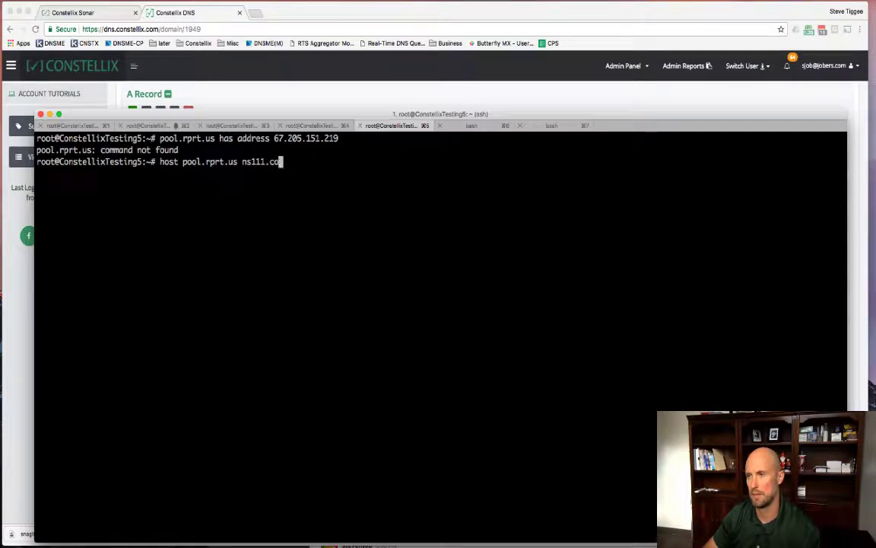
{"action": "key", "text": "Return"}
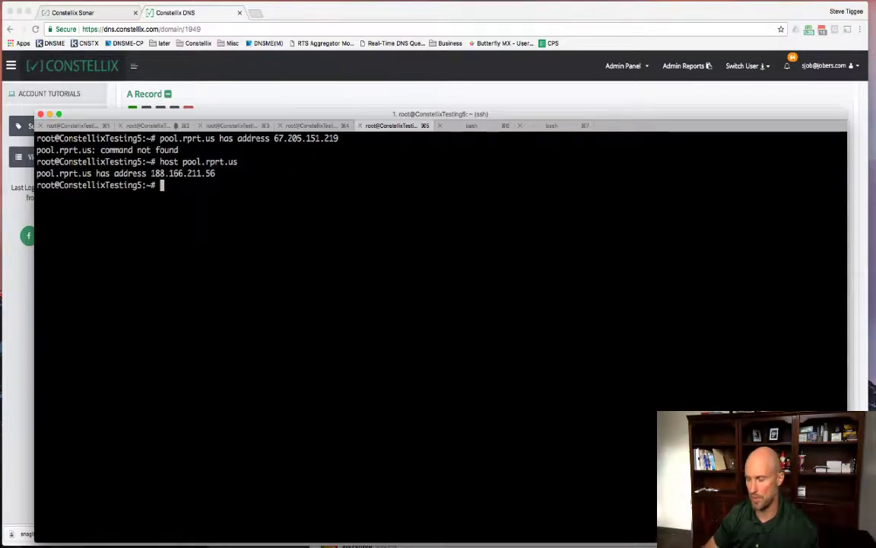
- Repeat the pool.rprt.us lookup on ConstellixTesting5 using the resolver 8.8.8.8
{"action": "key", "text": "Up"}
{"action": "type", "text": "8.8.8.8"}
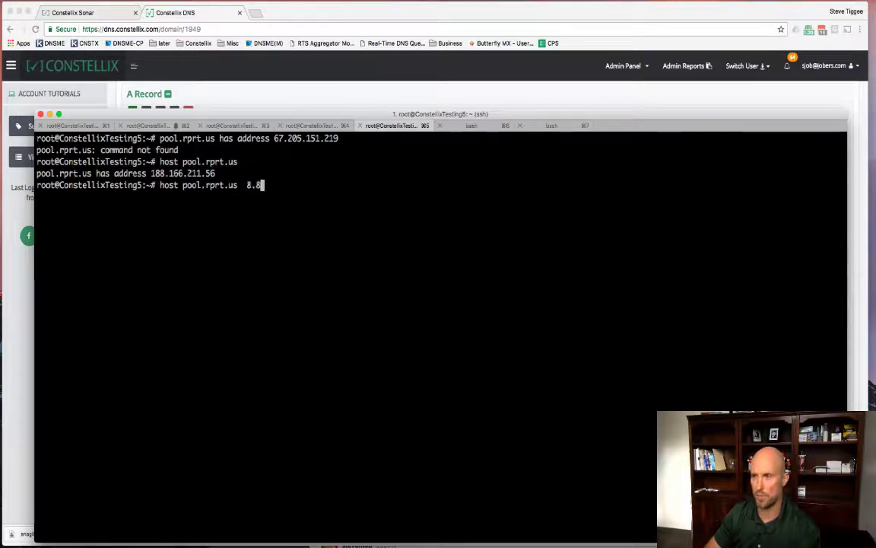
{"action": "key", "text": "Return"}
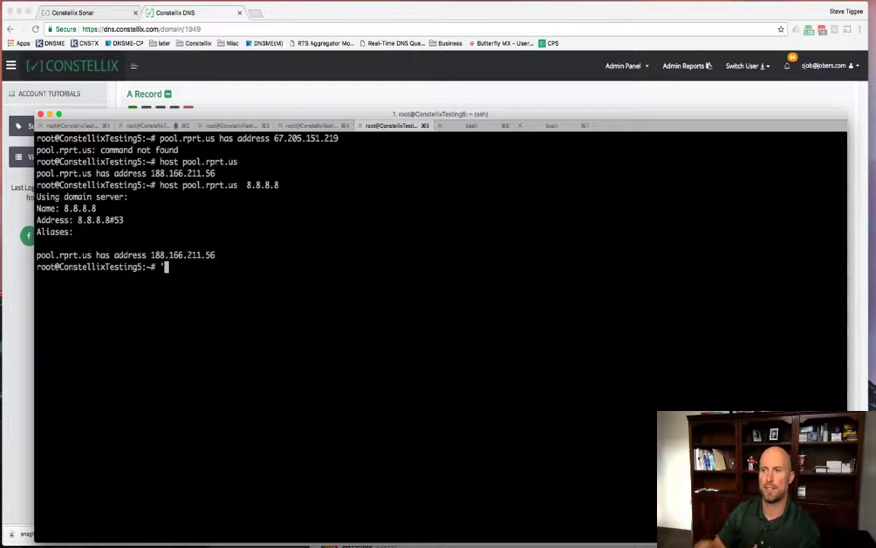
- Switch back to the browser, open Constellix Sonar, and refresh the check list to examine the A5 check's status
{"action": "left_click", "coordinate": [215, 82]}
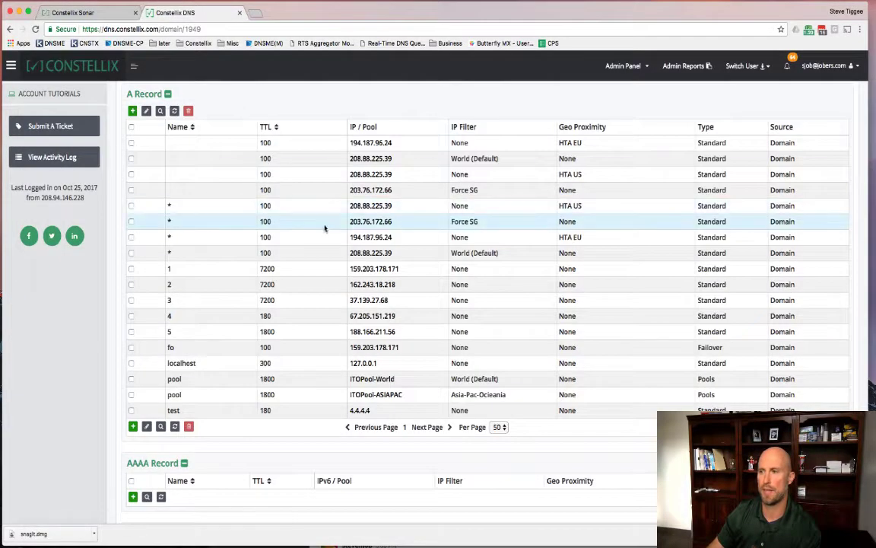
{"action": "left_click", "coordinate": [76, 12]}
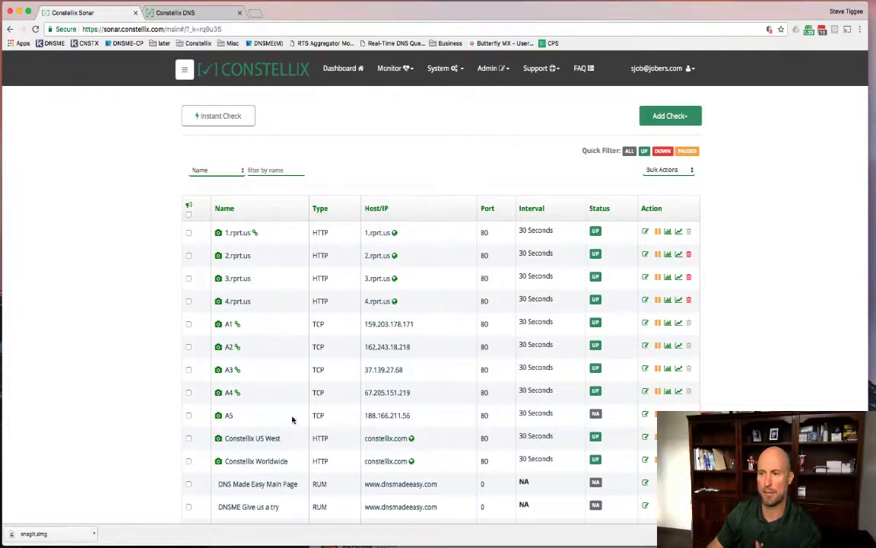
{"action": "left_click", "coordinate": [211, 67]}
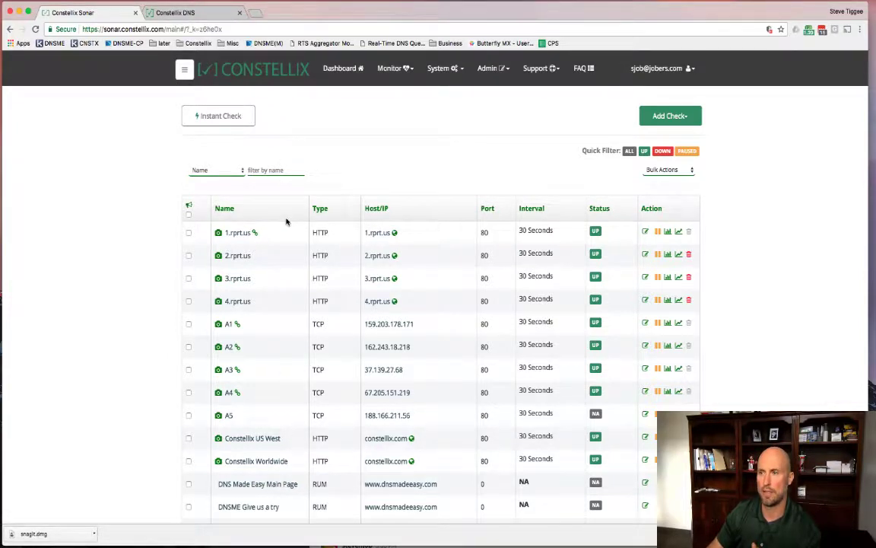
{"action": "left_click", "coordinate": [274, 80]}
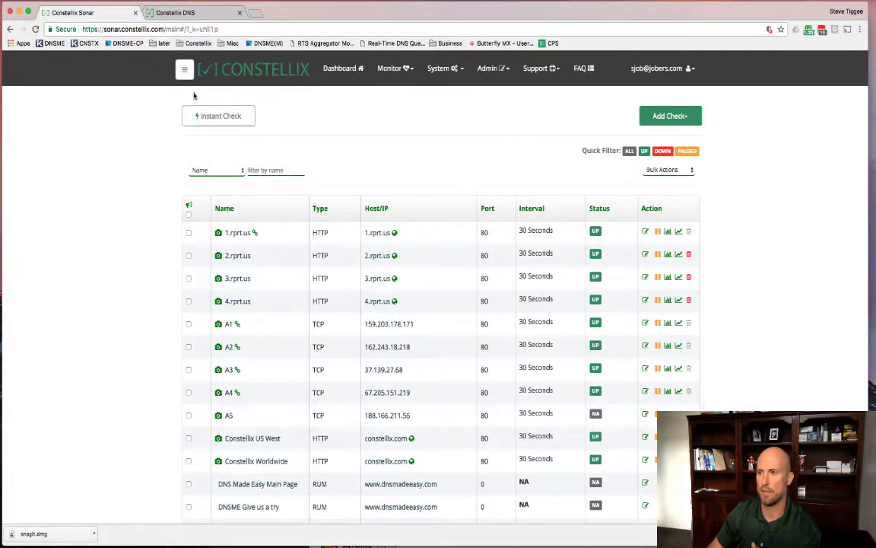
{"action": "left_click", "coordinate": [35, 29]}
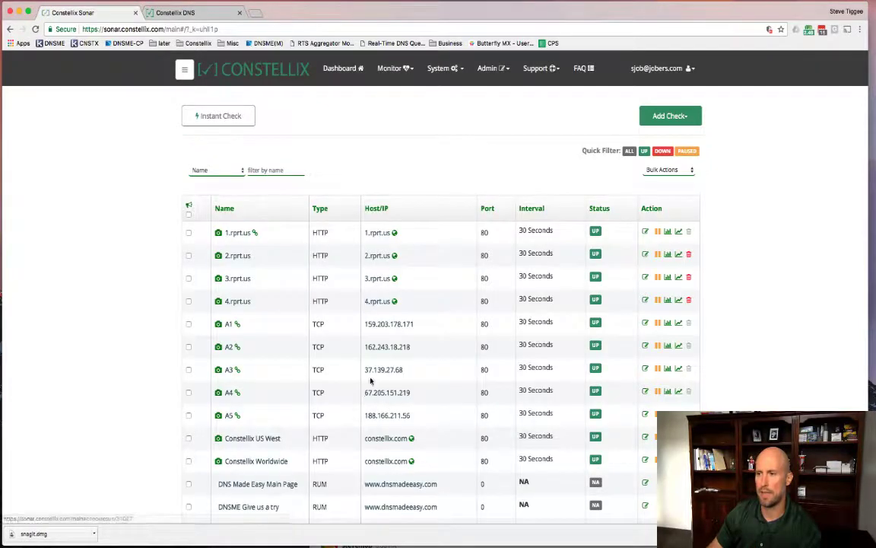
- Examine the average response times by region for the A5, A4 and A3 checks in turn
{"action": "mouse_move", "coordinate": [239, 418]}
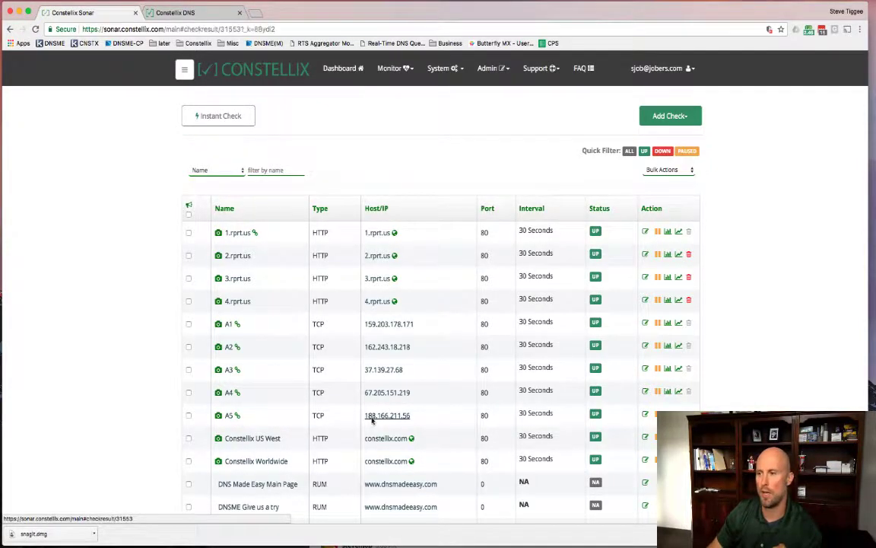
{"action": "left_click", "coordinate": [335, 415]}
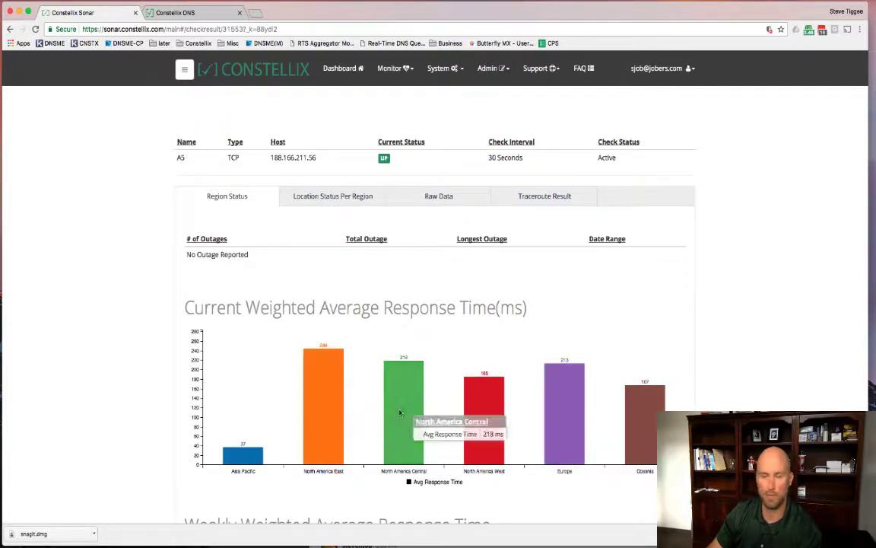
{"action": "left_click", "coordinate": [266, 70]}
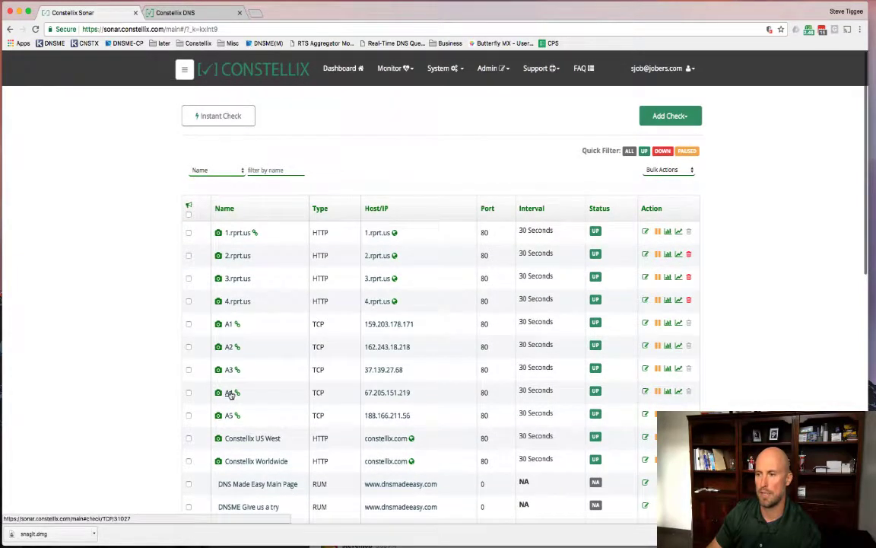
{"action": "left_click", "coordinate": [230, 394]}
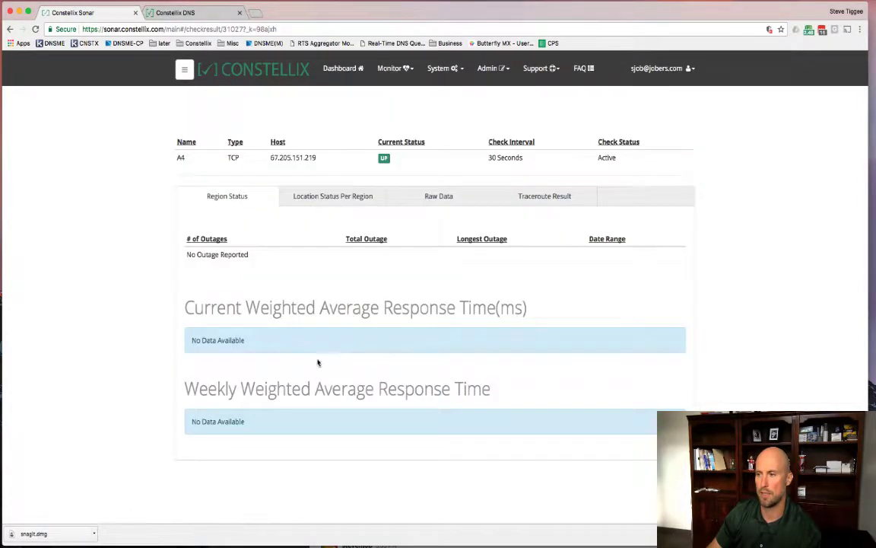
{"action": "scroll", "coordinate": [448, 420], "scroll_direction": "down", "scroll_amount": 5}
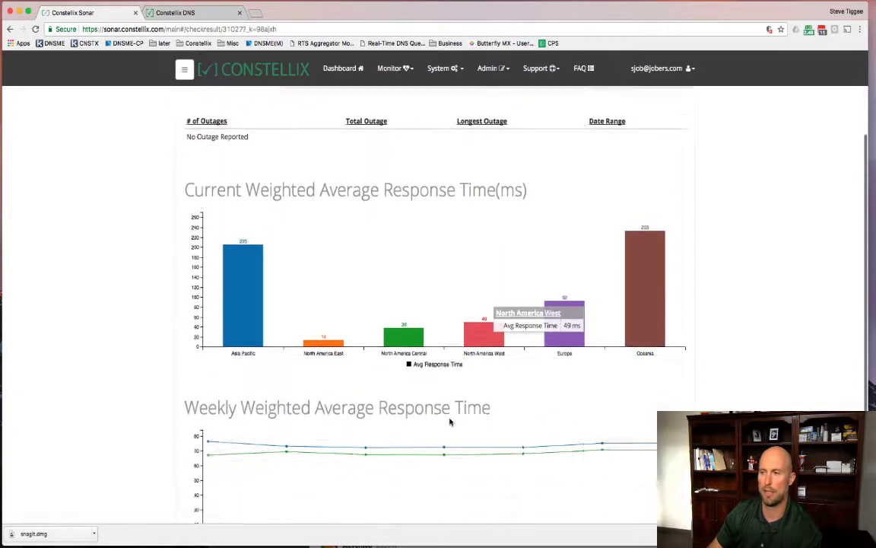
{"action": "scroll", "coordinate": [308, 275], "scroll_direction": "up", "scroll_amount": 5}
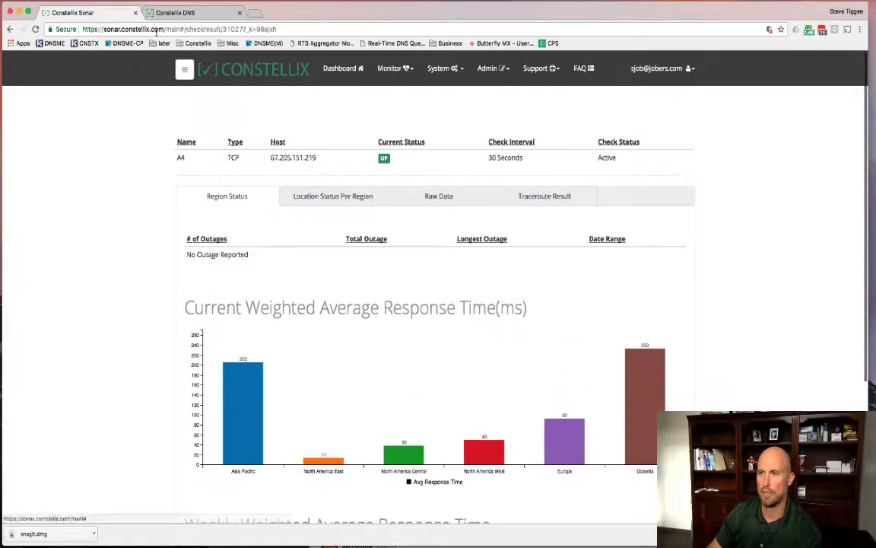
{"action": "left_click", "coordinate": [243, 70]}
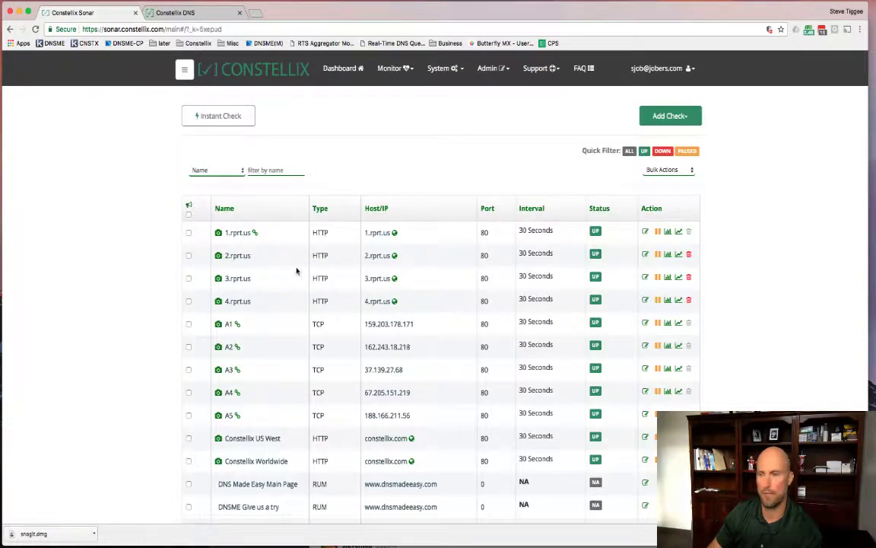
{"action": "left_click", "coordinate": [229, 369]}
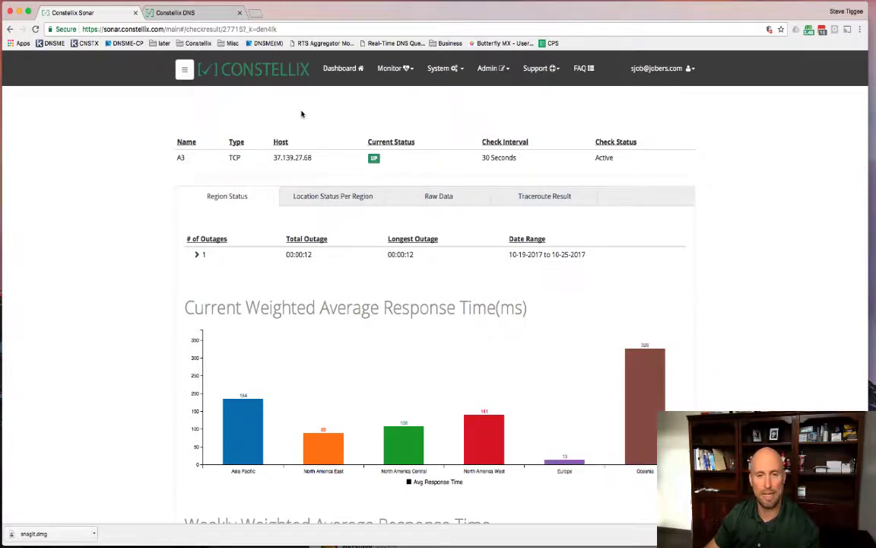
- Switch to Constellix DNS and start a new CNAME record pool named "CDN-EUroe"
{"action": "left_click", "coordinate": [191, 13]}
{"action": "scroll", "coordinate": [27, 139], "scroll_direction": "up", "scroll_amount": 3}
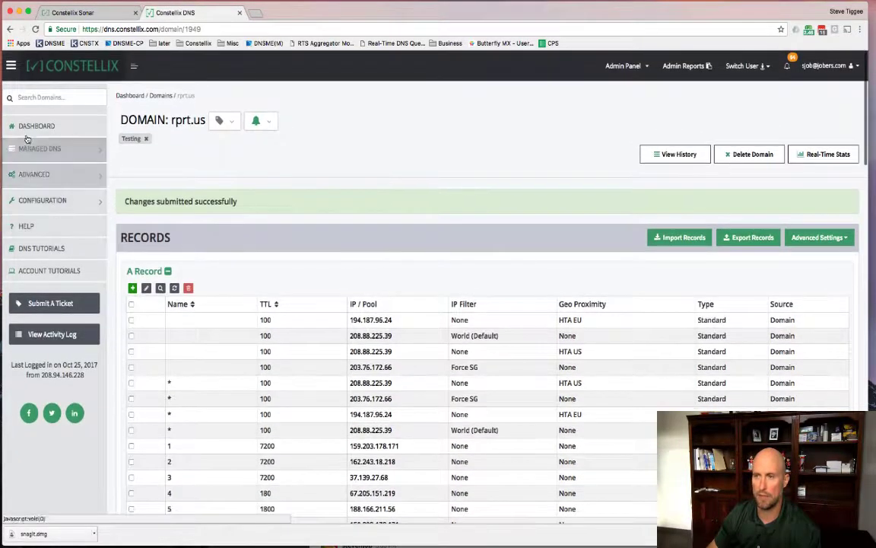
{"action": "left_click", "coordinate": [50, 150]}
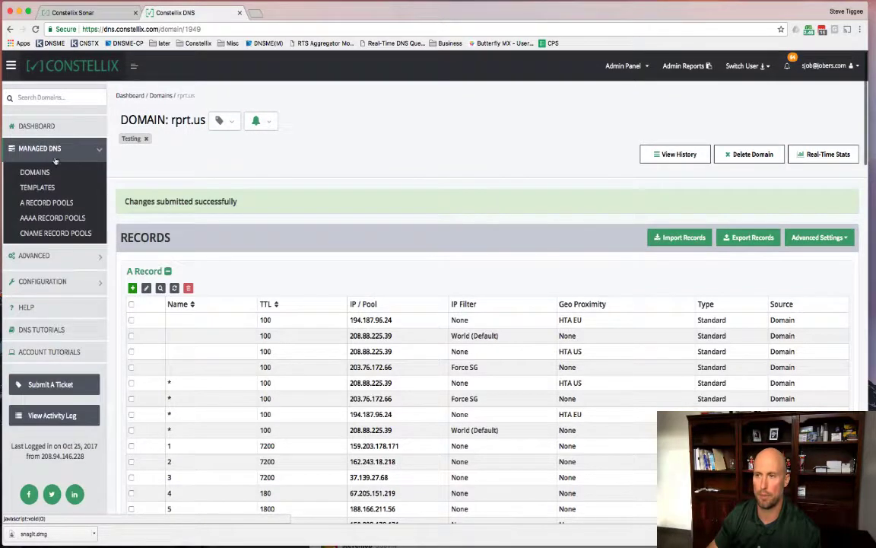
{"action": "left_click", "coordinate": [47, 218]}
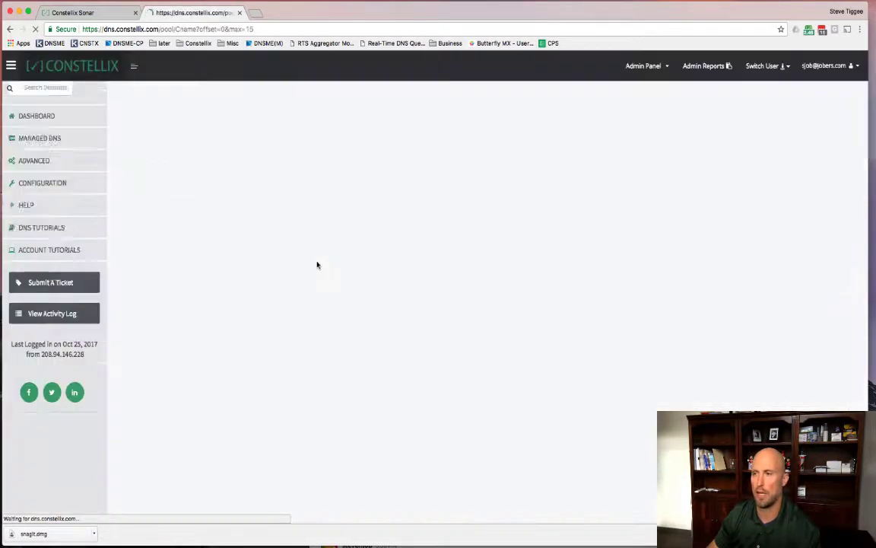
{"action": "left_click", "coordinate": [828, 163]}
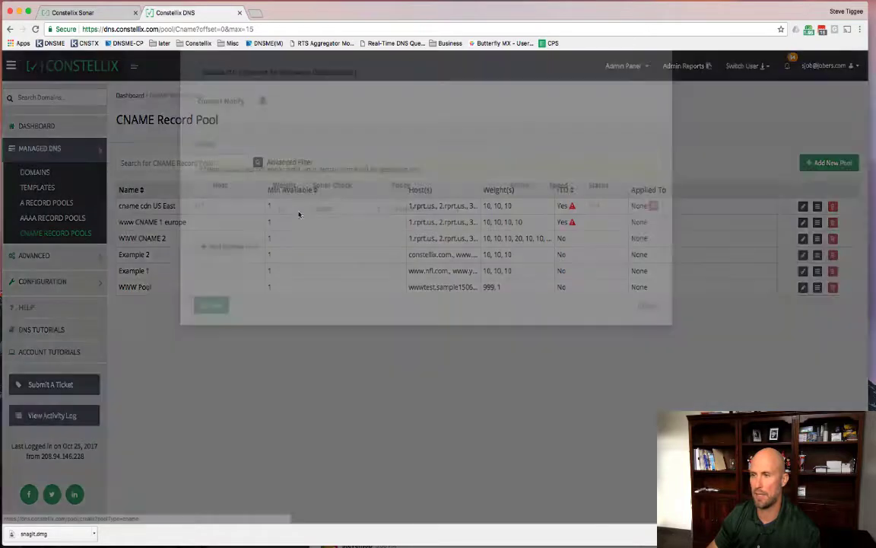
{"action": "left_click", "coordinate": [258, 115]}
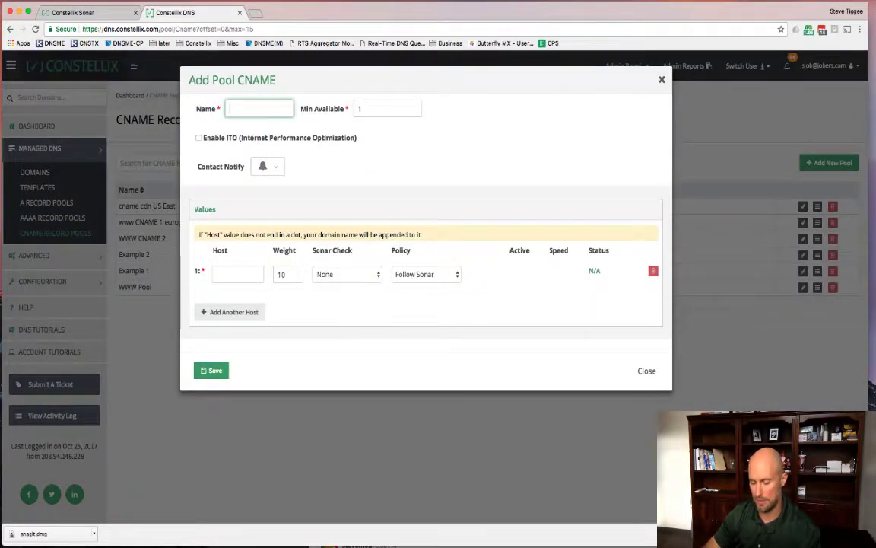
{"action": "type", "text": "CDN-EU"}
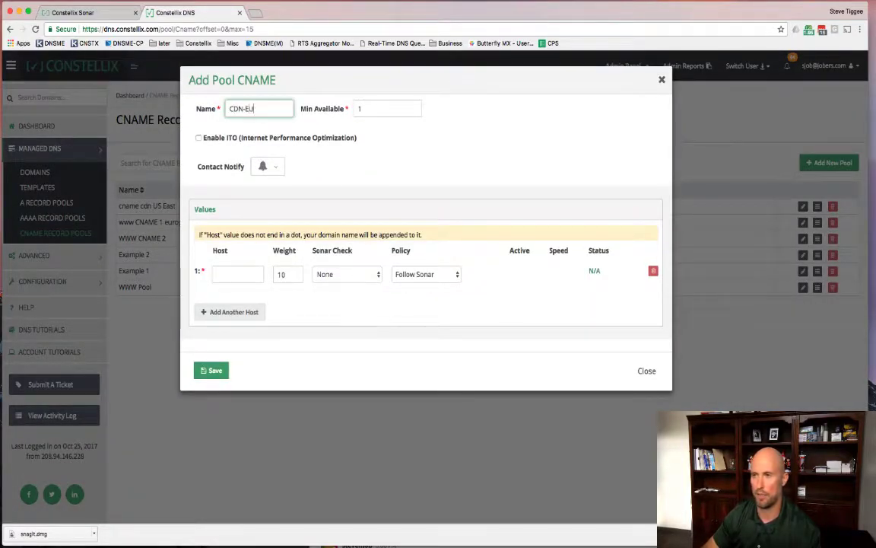
{"action": "type", "text": "roe"}
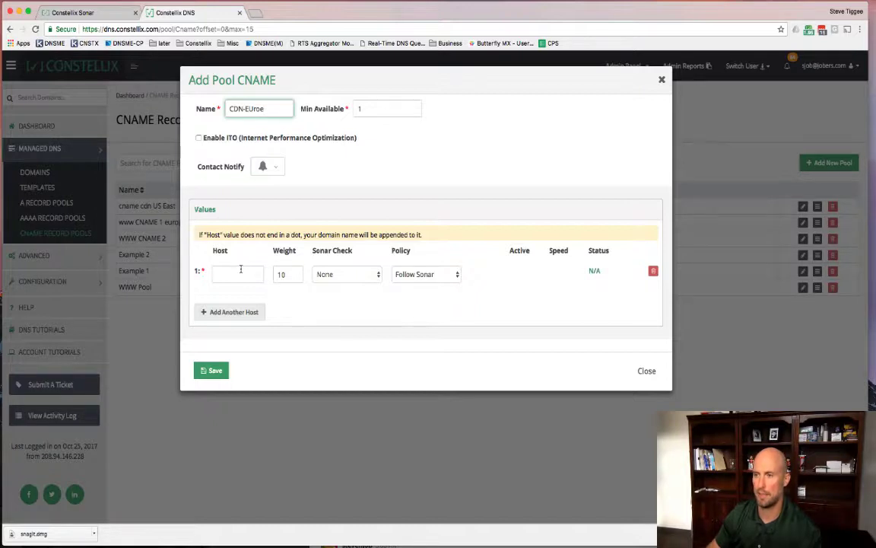
- Enter 1.rprt.us. as the pool's first host and assign it the Sonar check "29959 - 1.rprt.us"
{"action": "left_click", "coordinate": [241, 272]}
{"action": "type", "text": "1.rprt.us."}
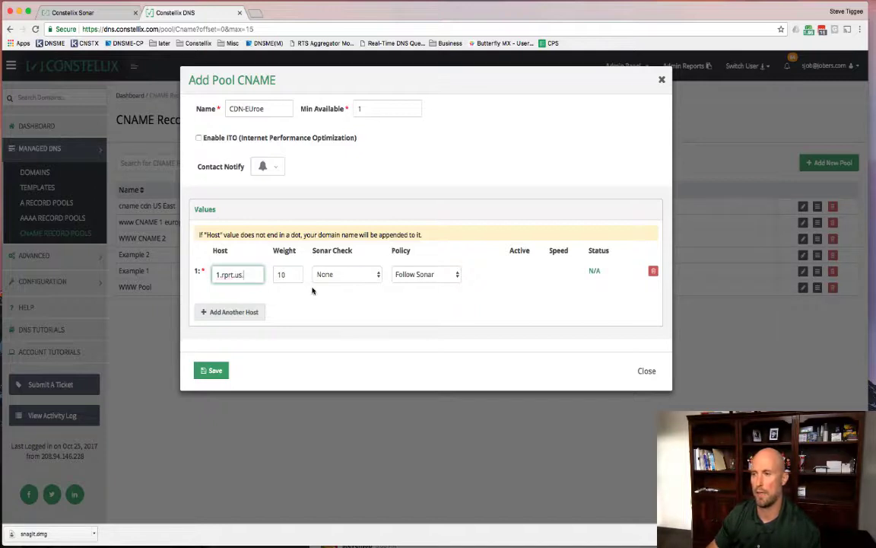
{"action": "left_click", "coordinate": [338, 274]}
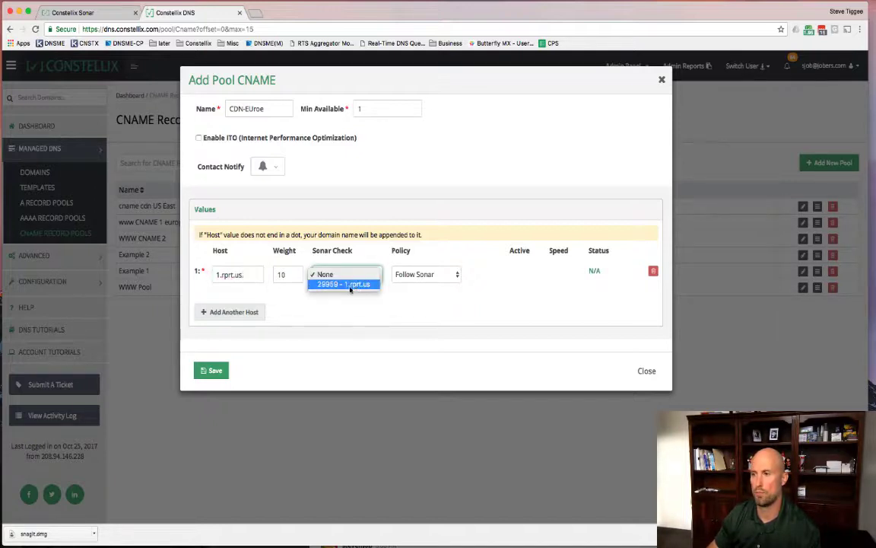
{"action": "left_click", "coordinate": [355, 286]}
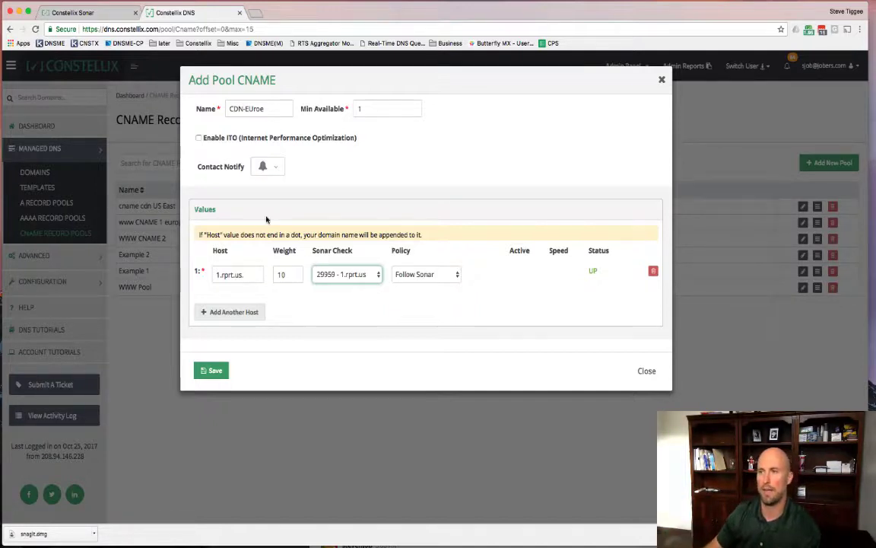
- Look through the Constellix Sonar check list for the existing rprt.us host checks and return to the pool form
{"action": "left_click", "coordinate": [76, 12]}
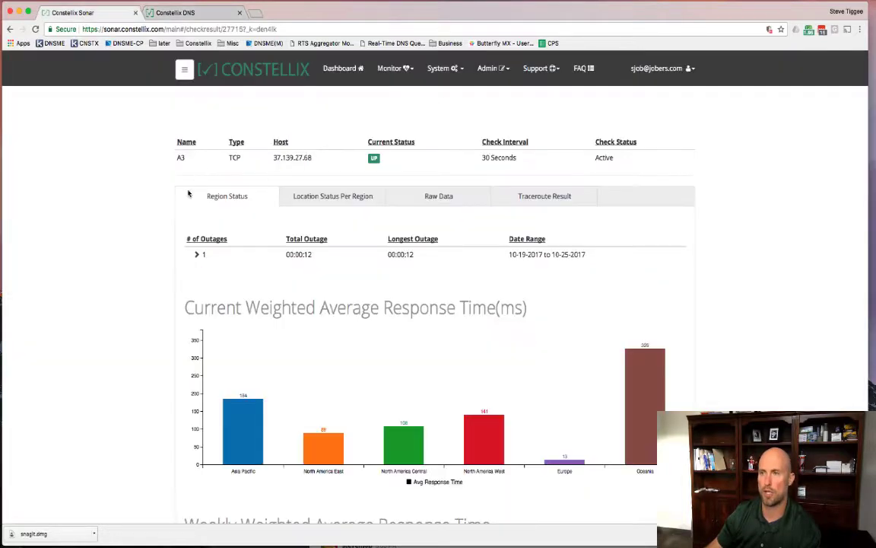
{"action": "left_click", "coordinate": [253, 74]}
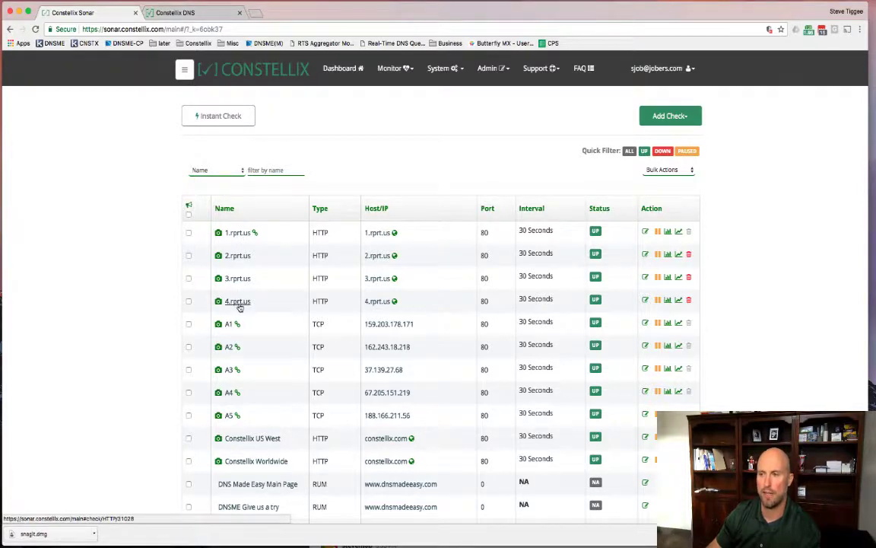
{"action": "left_click", "coordinate": [179, 13]}
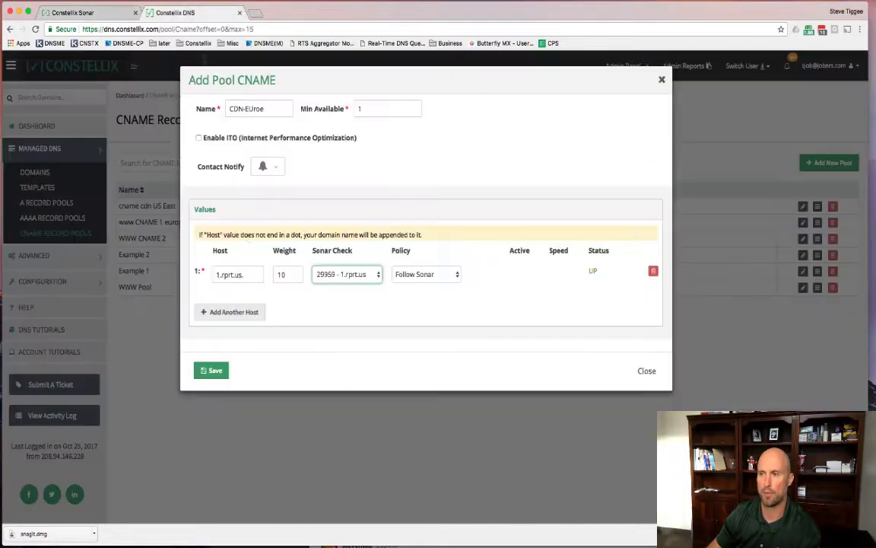
- Add 5.rprt.us. as the pool's second host and try to assign it a Sonar check
{"action": "left_click", "coordinate": [241, 307]}
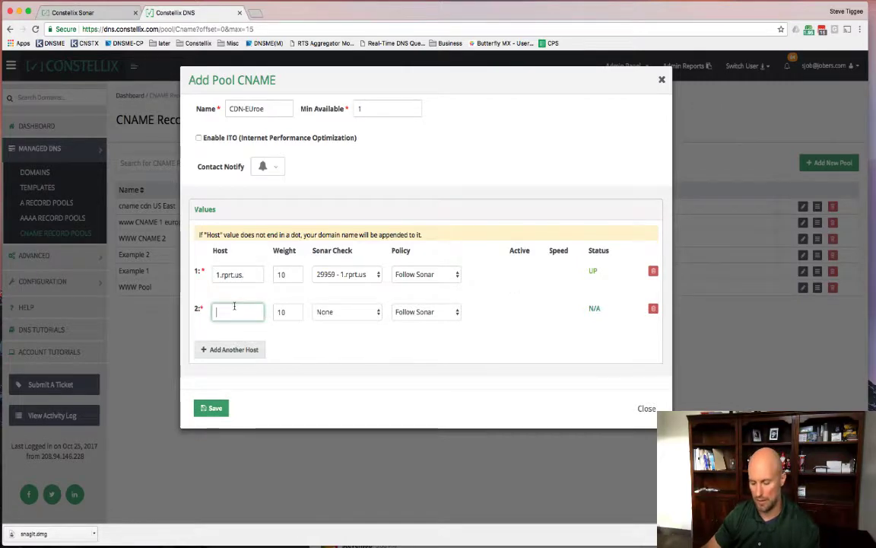
{"action": "type", "text": "5.rp"}
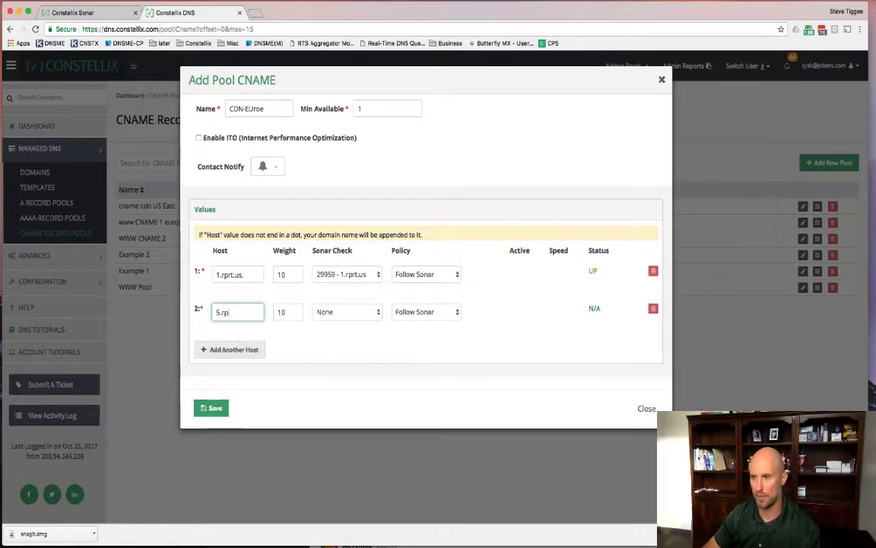
{"action": "type", "text": "rt.us."}
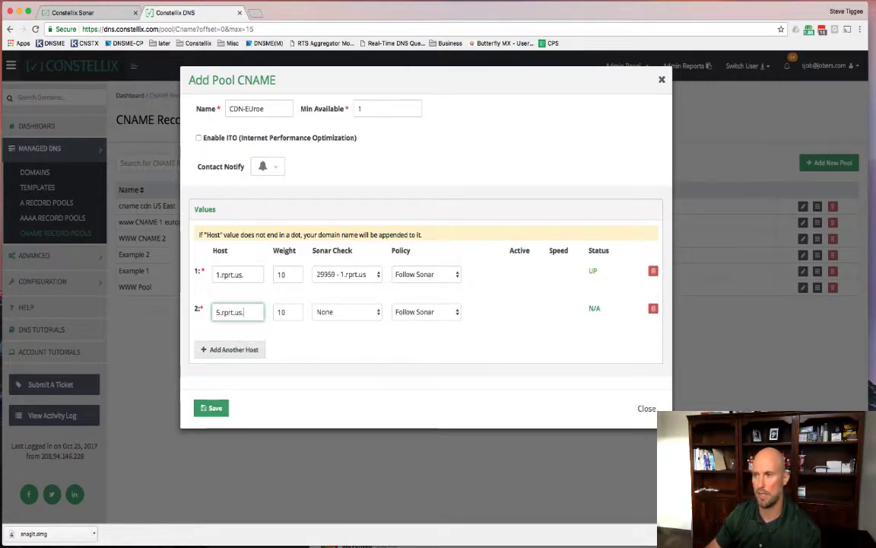
{"action": "left_click", "coordinate": [361, 318]}
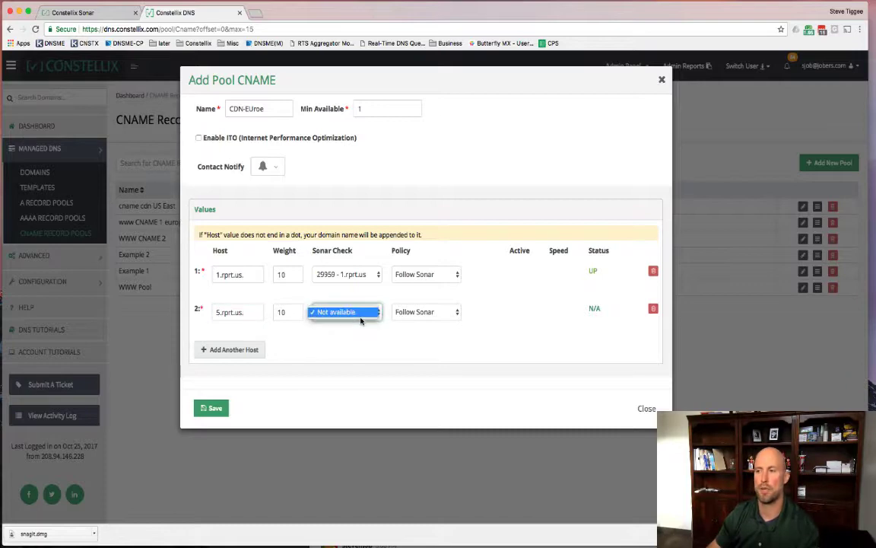
{"action": "left_click", "coordinate": [344, 326]}
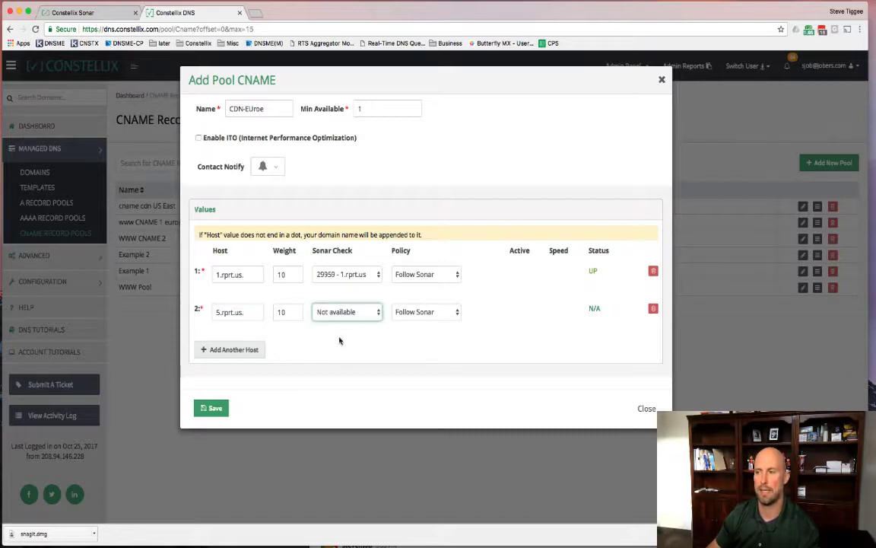
- Switch to Constellix Sonar and start a TCP check named 5.rprt.us for host 5.rprt.us on port 80
{"action": "left_click", "coordinate": [101, 10]}
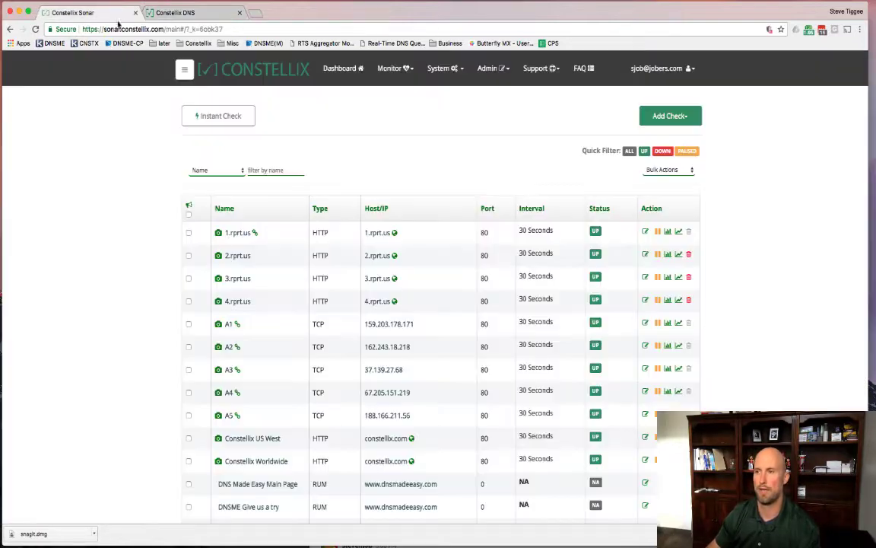
{"action": "left_click", "coordinate": [663, 115]}
{"action": "left_click", "coordinate": [636, 169]}
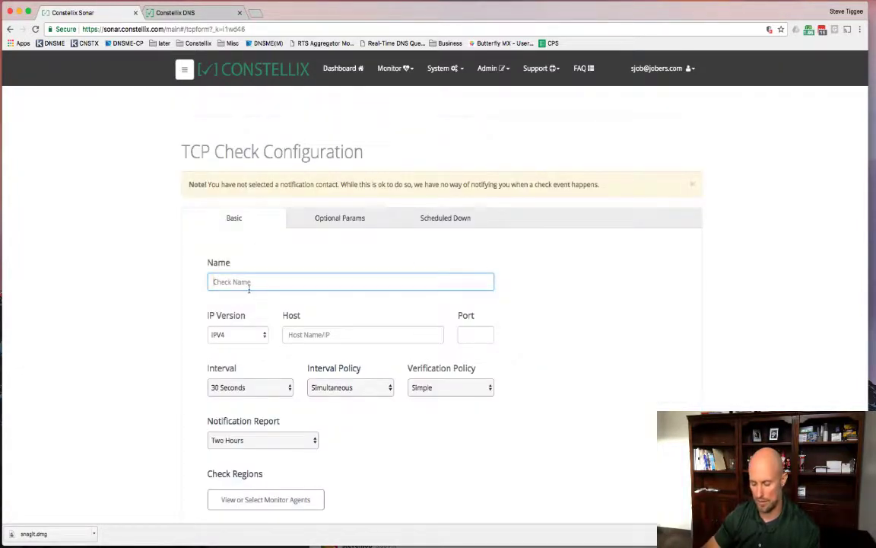
{"action": "type", "text": "S"}
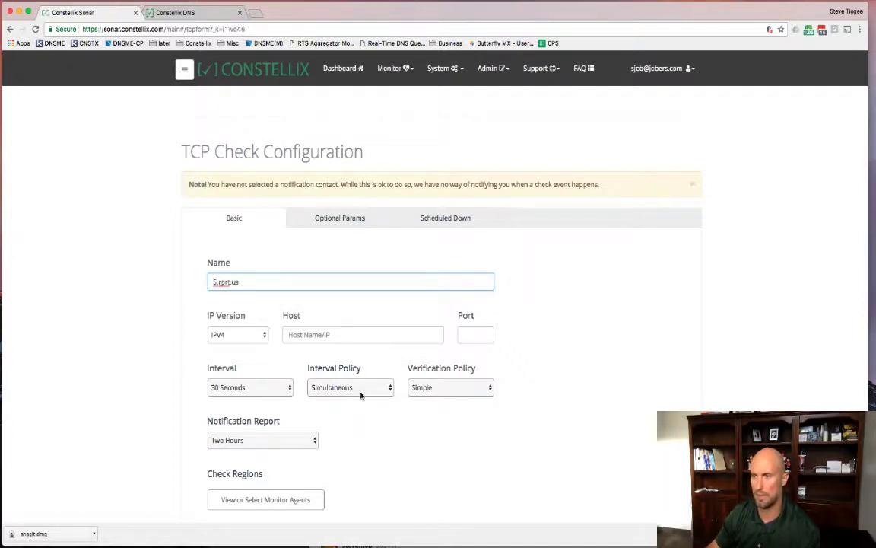
{"action": "left_click", "coordinate": [319, 335]}
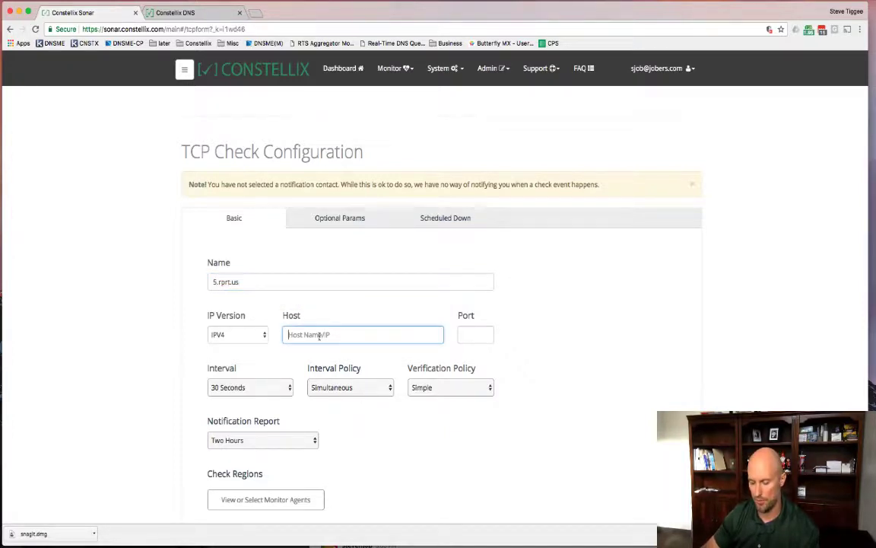
{"action": "type", "text": "S.r"}
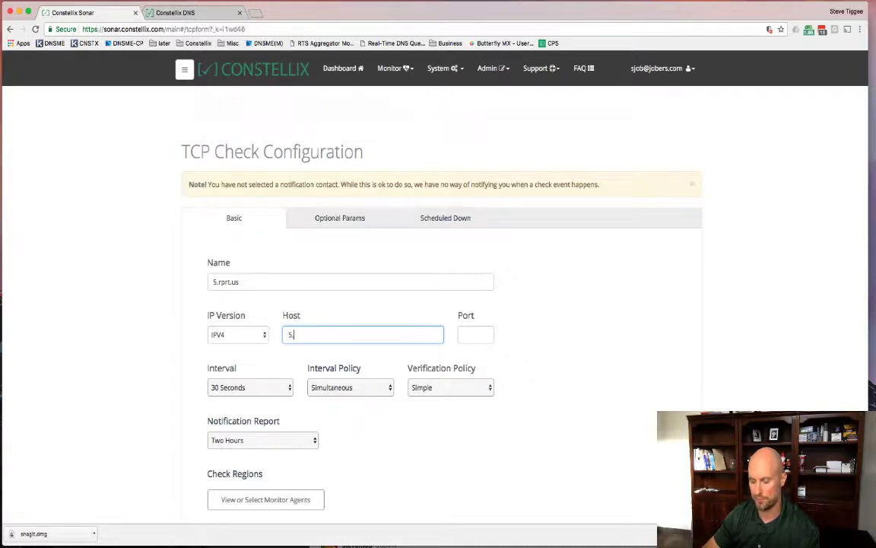
{"action": "type", "text": "prt.us"}
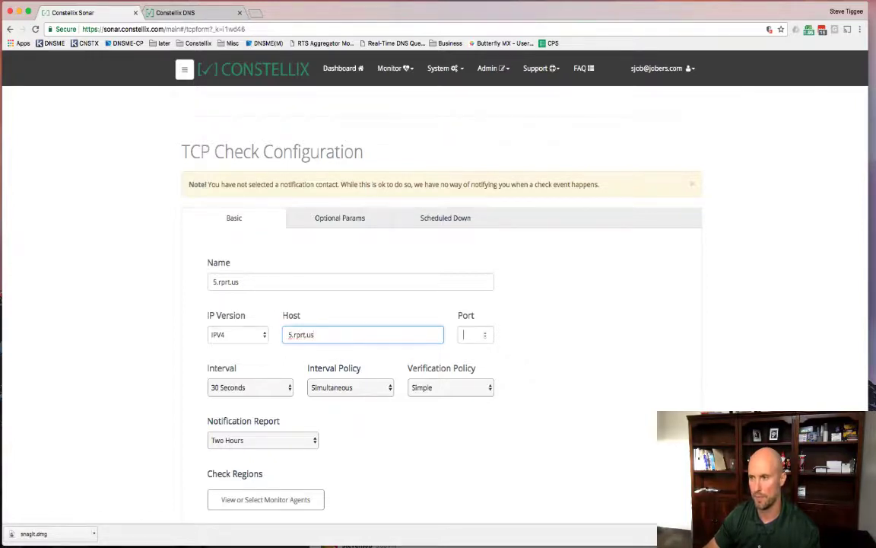
{"action": "key", "text": "Tab"}
{"action": "type", "text": "80"}
{"action": "key", "text": "Tab"}
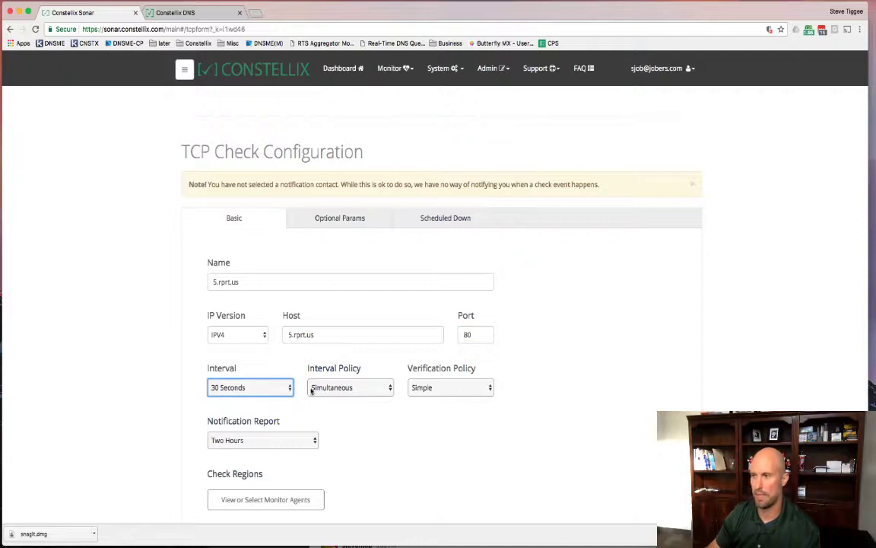
- Assign the monitor agents of Asia Pacific, Europe, North America Central, East and West, and Oceania to the 5.rprt.us check
{"action": "scroll", "coordinate": [240, 438], "scroll_direction": "down", "scroll_amount": 2}
{"action": "left_click", "coordinate": [242, 432]}
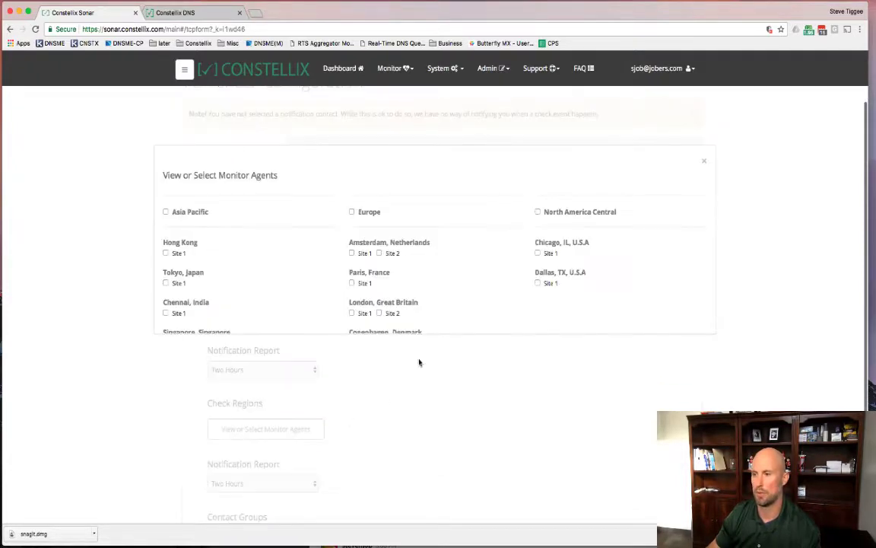
{"action": "left_click", "coordinate": [353, 212]}
{"action": "left_click", "coordinate": [549, 215]}
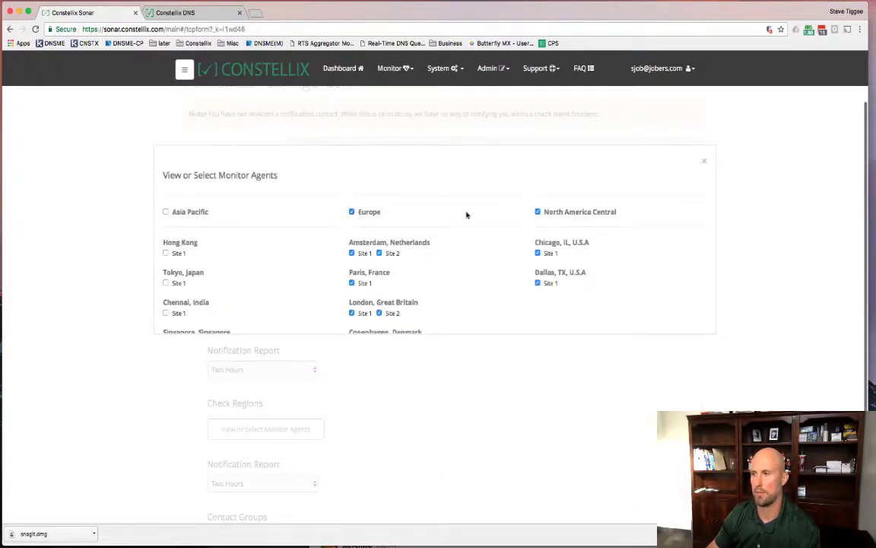
{"action": "left_click", "coordinate": [168, 214]}
{"action": "scroll", "coordinate": [235, 256], "scroll_direction": "down", "scroll_amount": 3}
{"action": "scroll", "coordinate": [235, 256], "scroll_direction": "down", "scroll_amount": 3}
{"action": "left_click", "coordinate": [166, 227]}
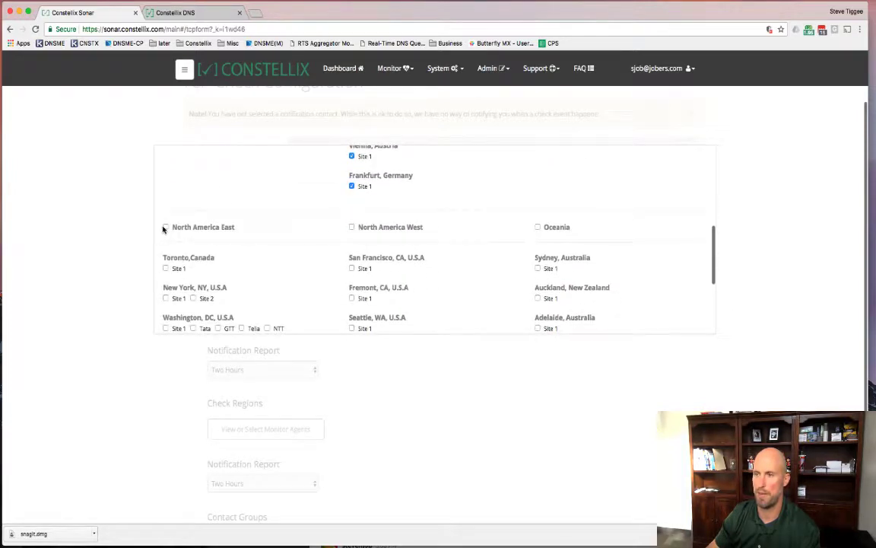
{"action": "left_click", "coordinate": [352, 228]}
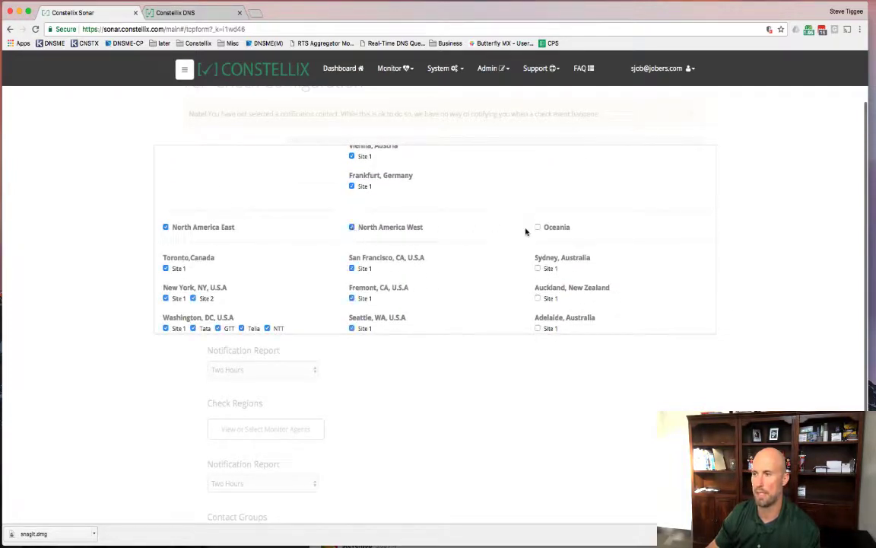
{"action": "left_click", "coordinate": [538, 228]}
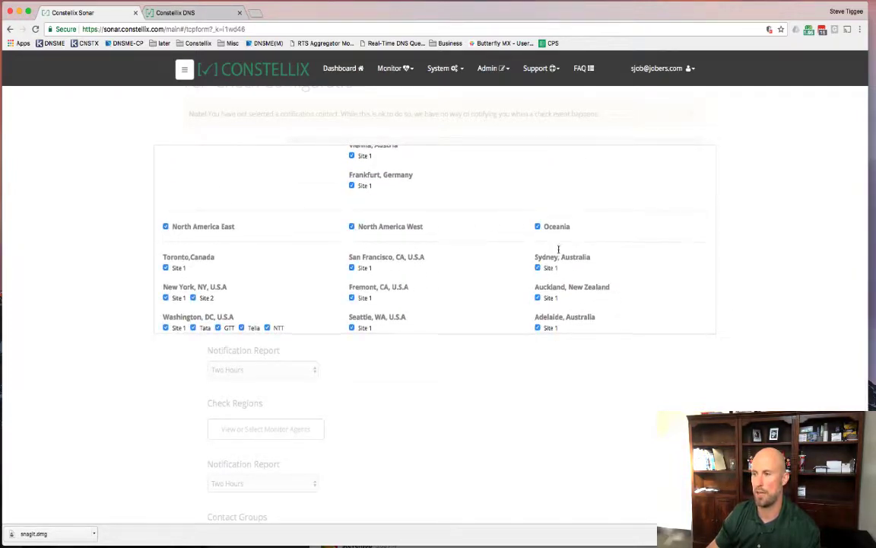
{"action": "scroll", "coordinate": [606, 270], "scroll_direction": "down", "scroll_amount": 5}
{"action": "left_click", "coordinate": [683, 313]}
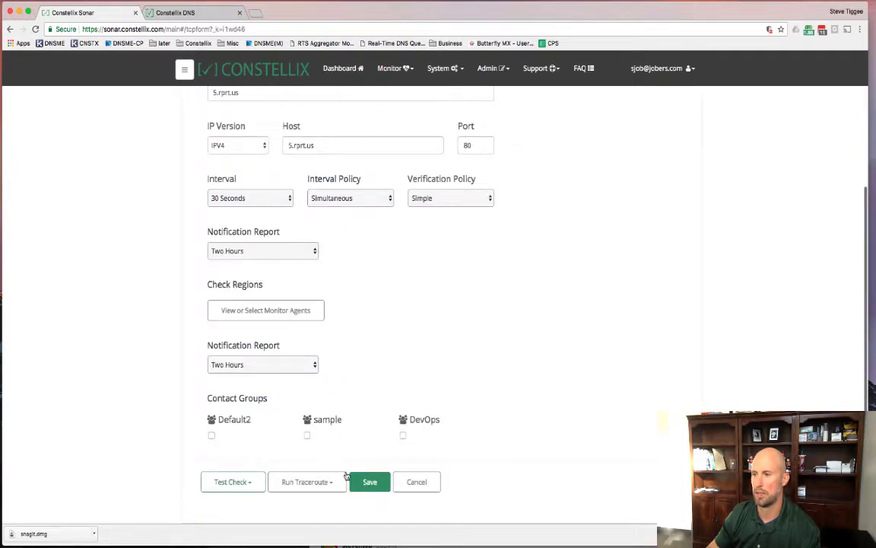
- Save the 5.rprt.us TCP check and switch back to the pool form in Constellix DNS
{"action": "left_click", "coordinate": [370, 481]}
{"action": "scroll", "coordinate": [297, 202], "scroll_direction": "up", "scroll_amount": 5}
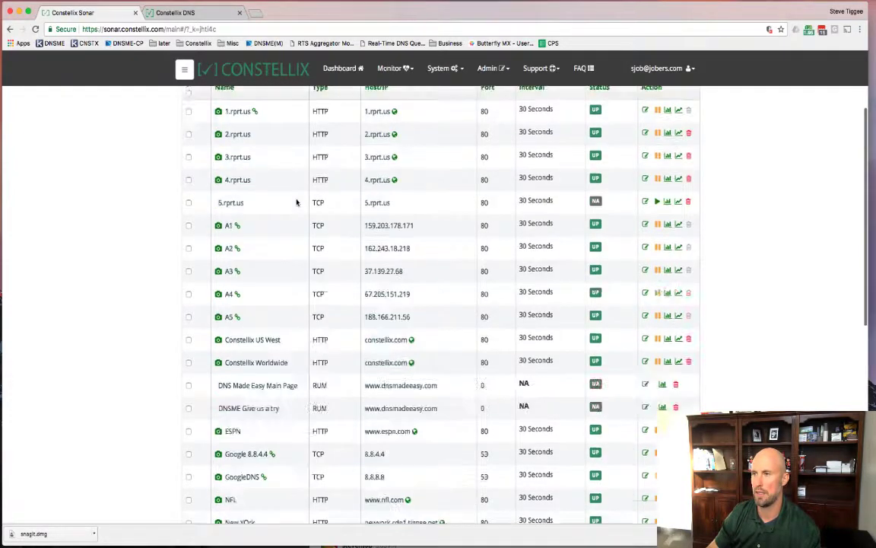
{"action": "left_click", "coordinate": [175, 12]}
- Try to select a Sonar check for the pool's second host
{"action": "left_click", "coordinate": [339, 310]}
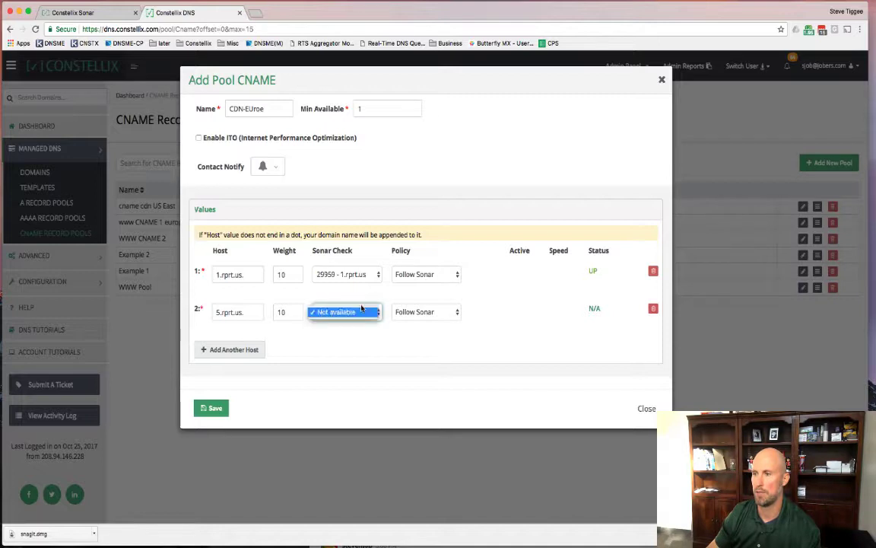
{"action": "left_click", "coordinate": [220, 307]}
{"action": "left_click", "coordinate": [242, 312]}
{"action": "left_click", "coordinate": [340, 312]}
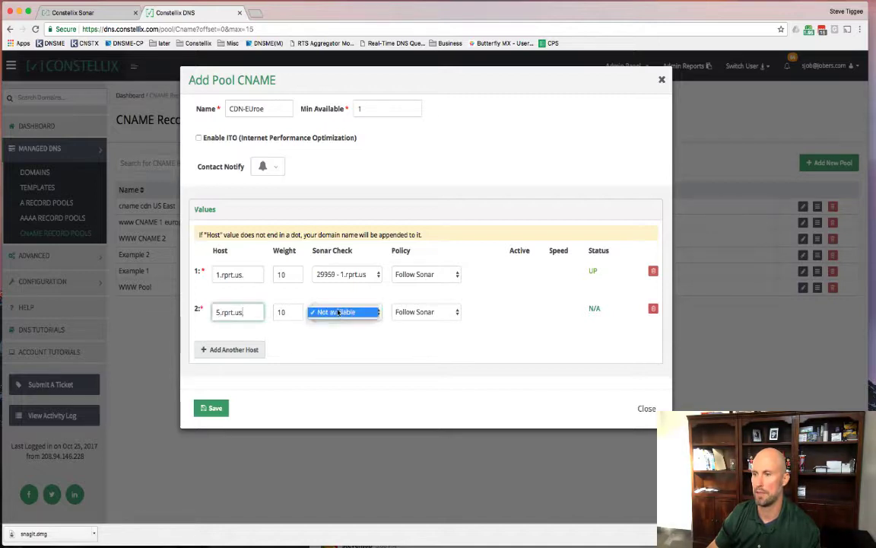
- Re-enter the second host as 5.rprt.us. and try again to assign it a Sonar check
{"action": "left_click", "coordinate": [248, 312]}
{"action": "left_click_drag", "start_coordinate": [255, 313], "coordinate": [195, 315]}
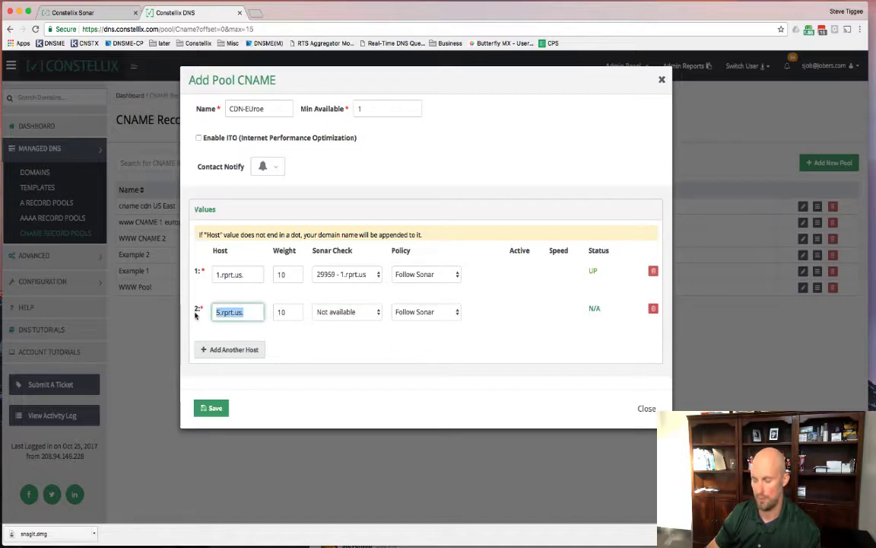
{"action": "type", "text": "5."}
{"action": "key", "text": "BackSpace"}
{"action": "type", "text": ".rprtus"}
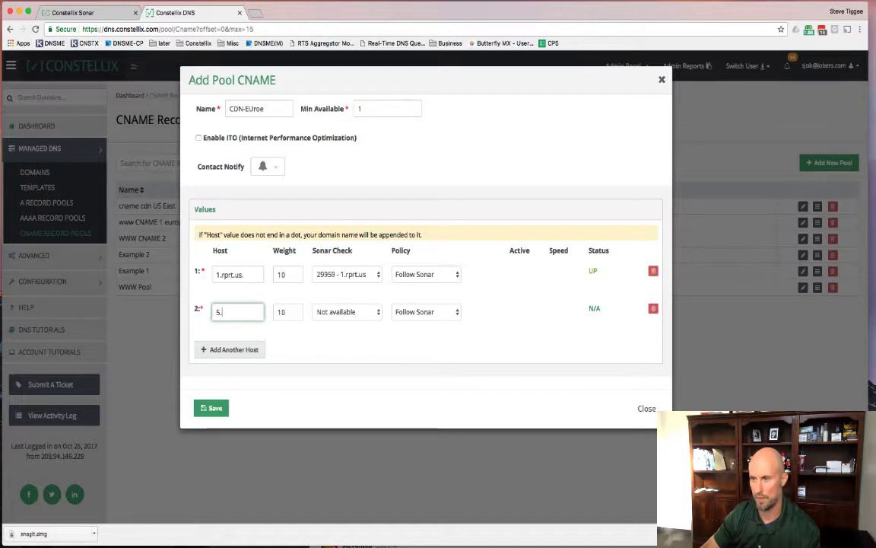
{"action": "key", "text": "BackSpace"}
{"action": "key", "text": "BackSpace"}
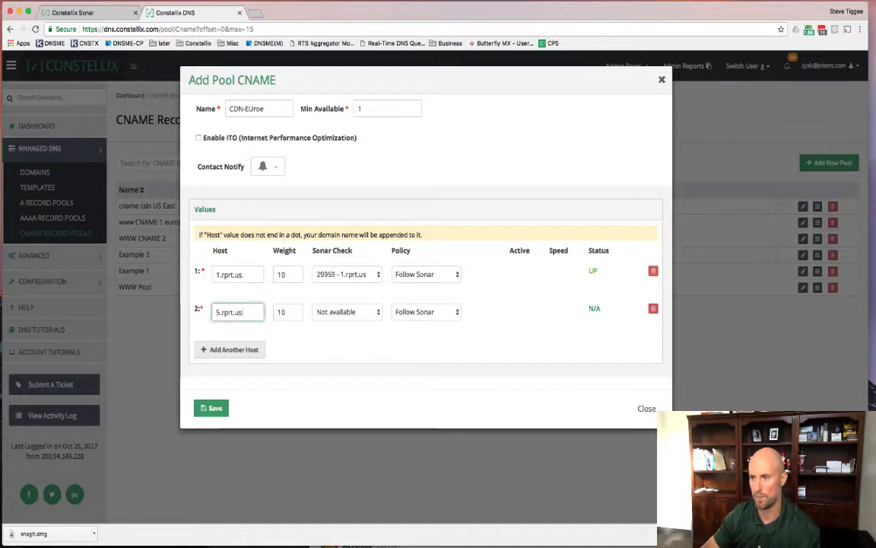
{"action": "type", "text": ".us."}
{"action": "key", "text": "Tab"}
{"action": "key", "text": "Tab"}
{"action": "left_click", "coordinate": [323, 312]}
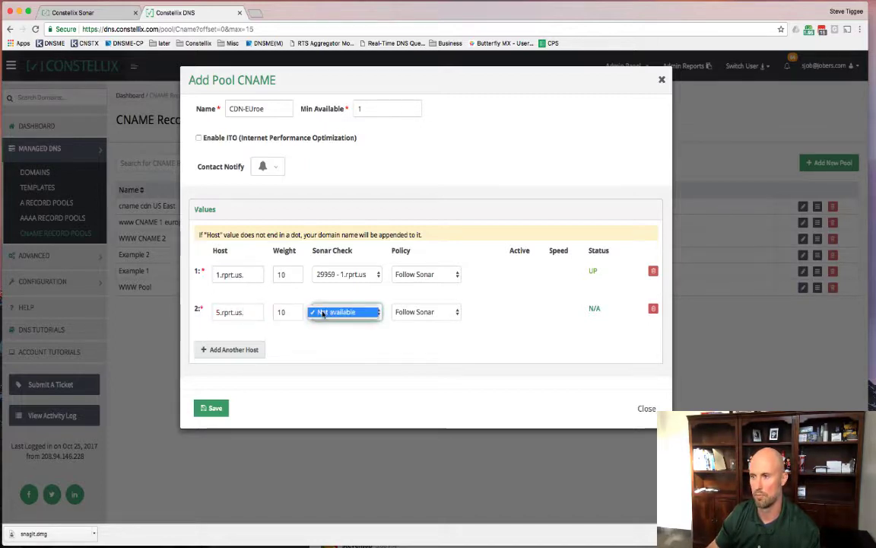
{"action": "left_click", "coordinate": [323, 313]}
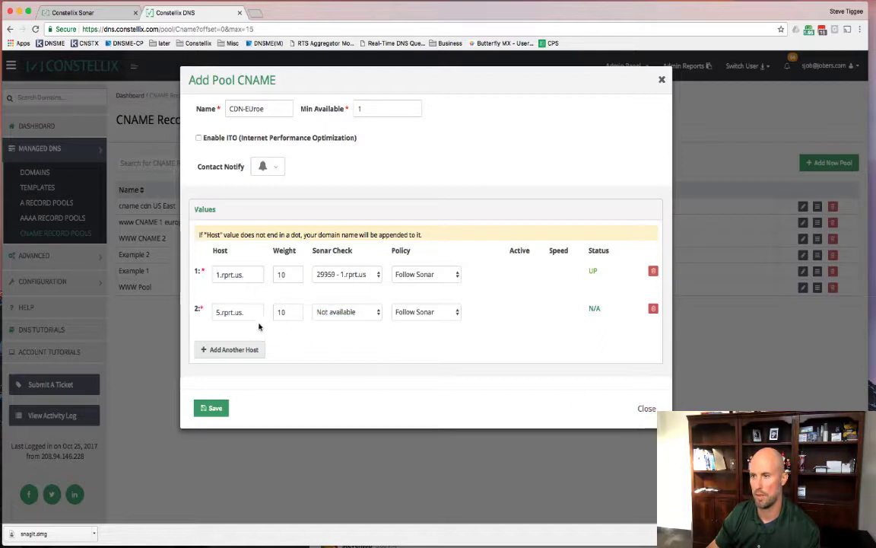
- Change the pool's second host to 2.rprt.us. and assign it the Sonar check "29960 - 2.rprt.us"
{"action": "left_click", "coordinate": [215, 312]}
{"action": "key", "text": "Delete"}
{"action": "type", "text": "2"}
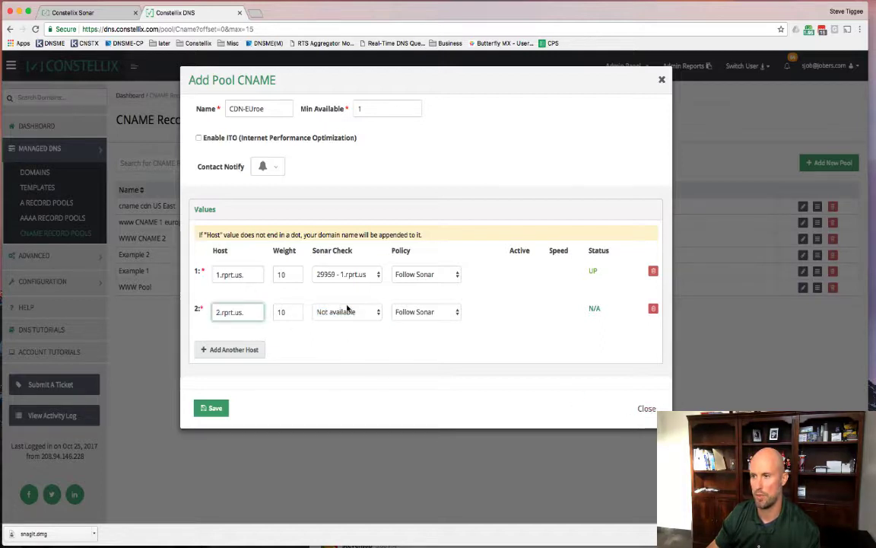
{"action": "left_click", "coordinate": [347, 309]}
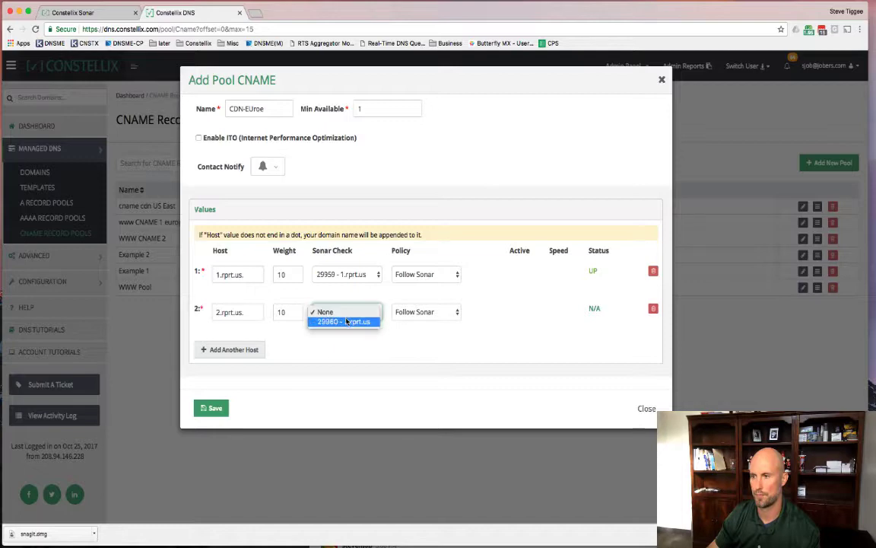
{"action": "left_click", "coordinate": [347, 322]}
- Add 5.rprt.us. as the pool's third host and assign it the Sonar check "31554 - 5.rprt.us"
{"action": "left_click", "coordinate": [213, 349]}
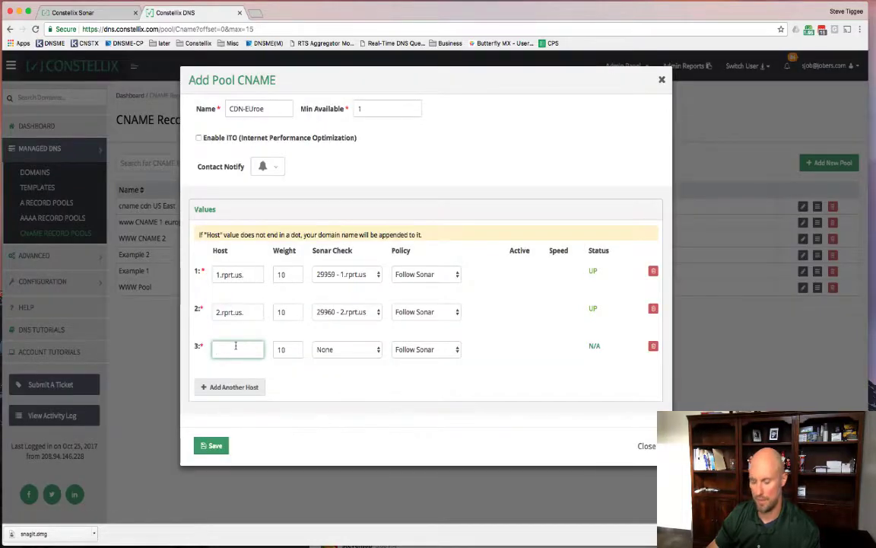
{"action": "type", "text": "5.rprt."}
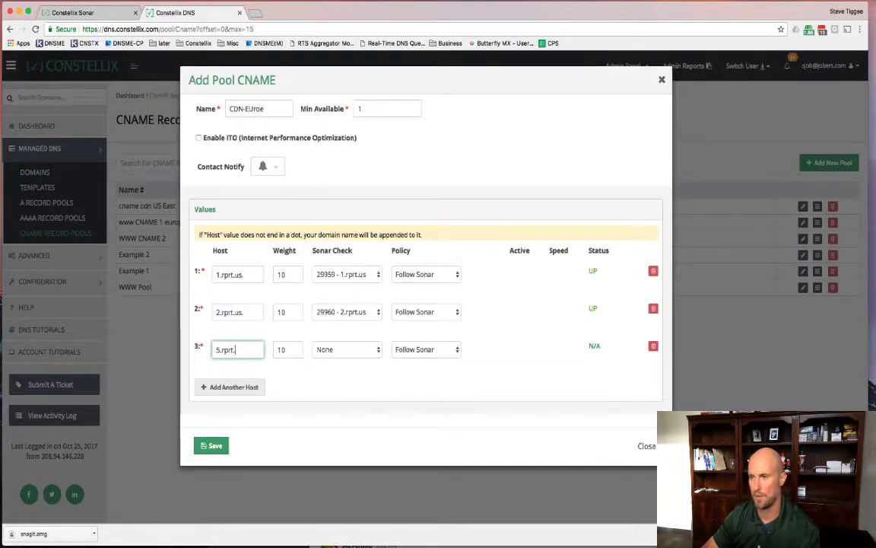
{"action": "type", "text": "us."}
{"action": "left_click", "coordinate": [352, 354]}
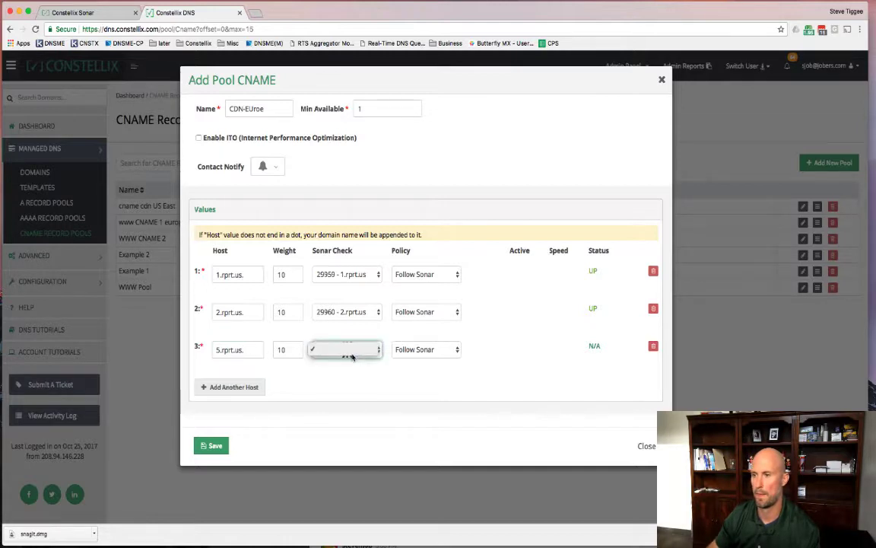
{"action": "left_click", "coordinate": [352, 359]}
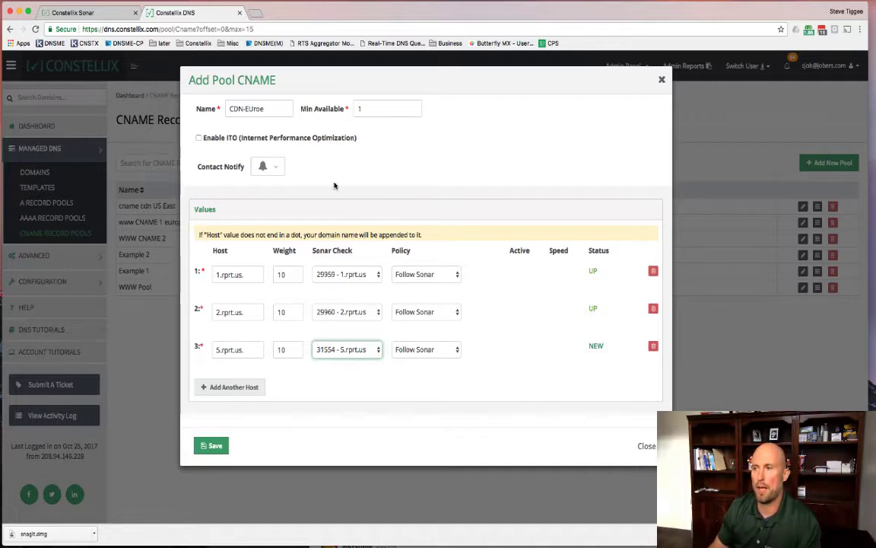
- Enable ITO for the pool and set its monitoring region to EUROPE
{"action": "left_click", "coordinate": [199, 138]}
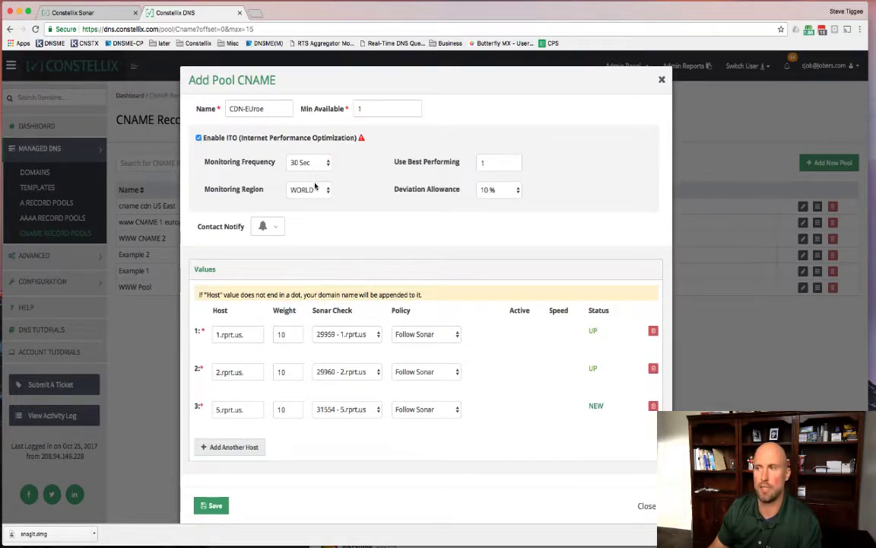
{"action": "left_click", "coordinate": [315, 189]}
{"action": "left_click", "coordinate": [292, 125]}
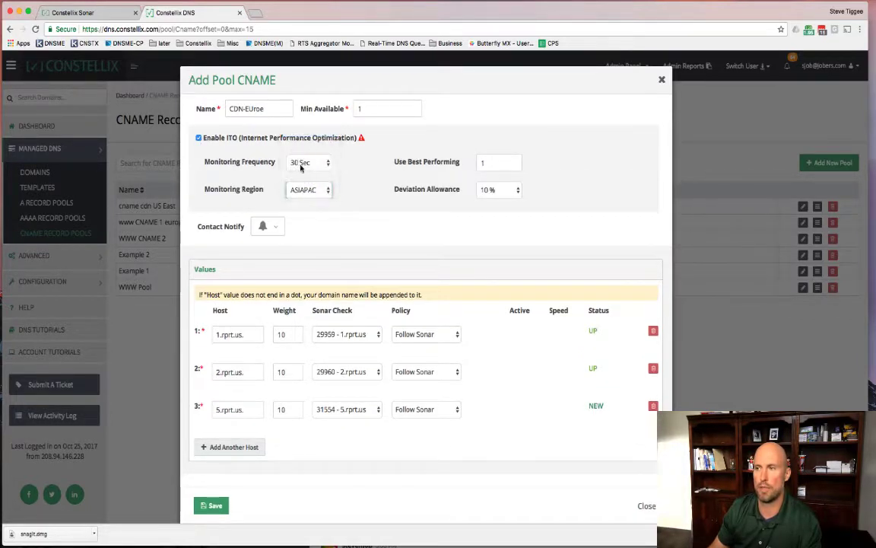
{"action": "left_click", "coordinate": [308, 189]}
{"action": "left_click", "coordinate": [325, 199]}
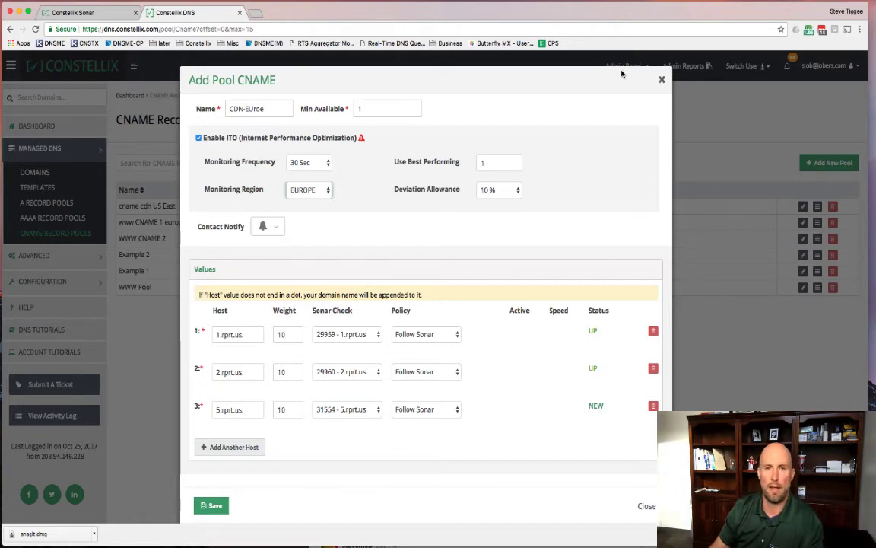
{"action": "left_click", "coordinate": [829, 1]}
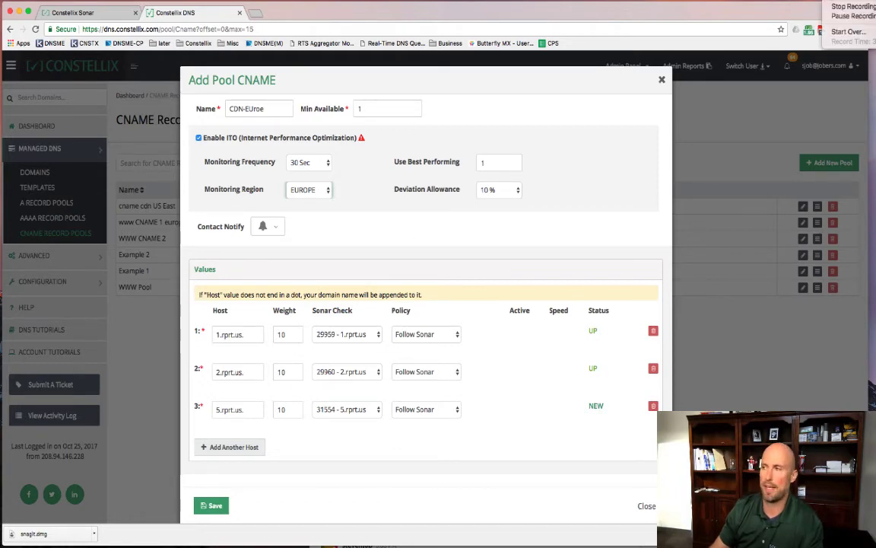